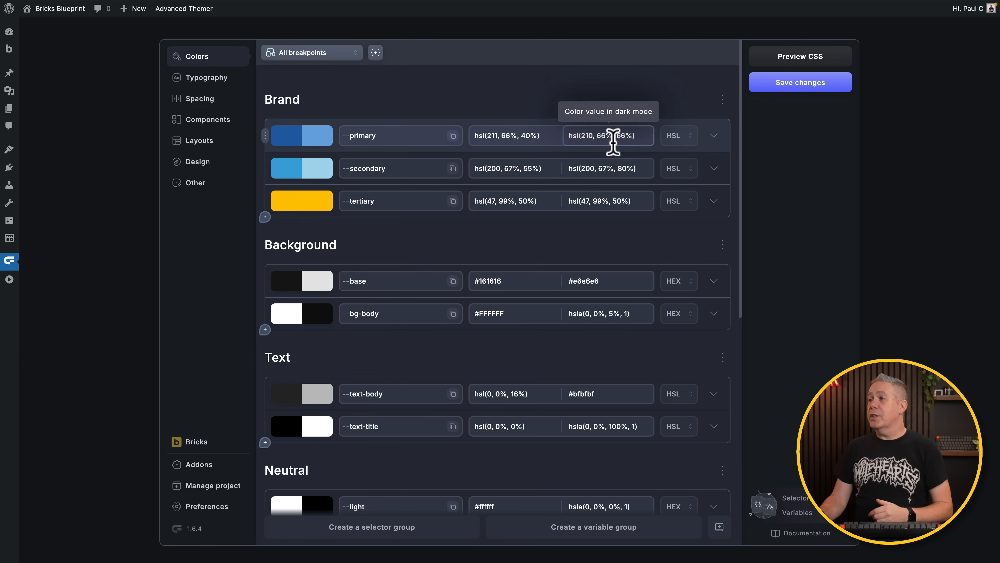
# - Examine the primary colour's generation options and the colour variable groups from Brand to Design Elements
pyautogui.click(714, 136)
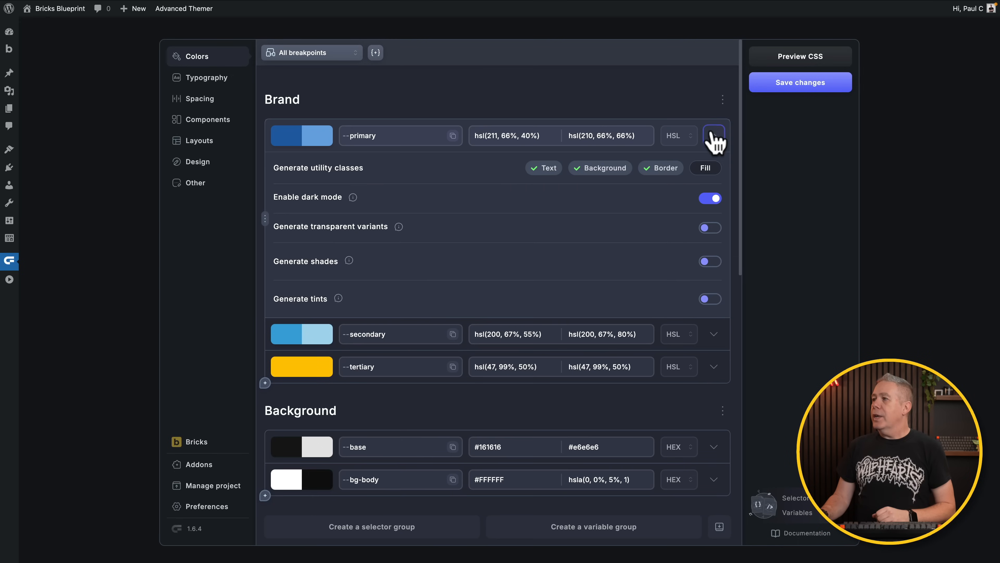
pyautogui.click(713, 135)
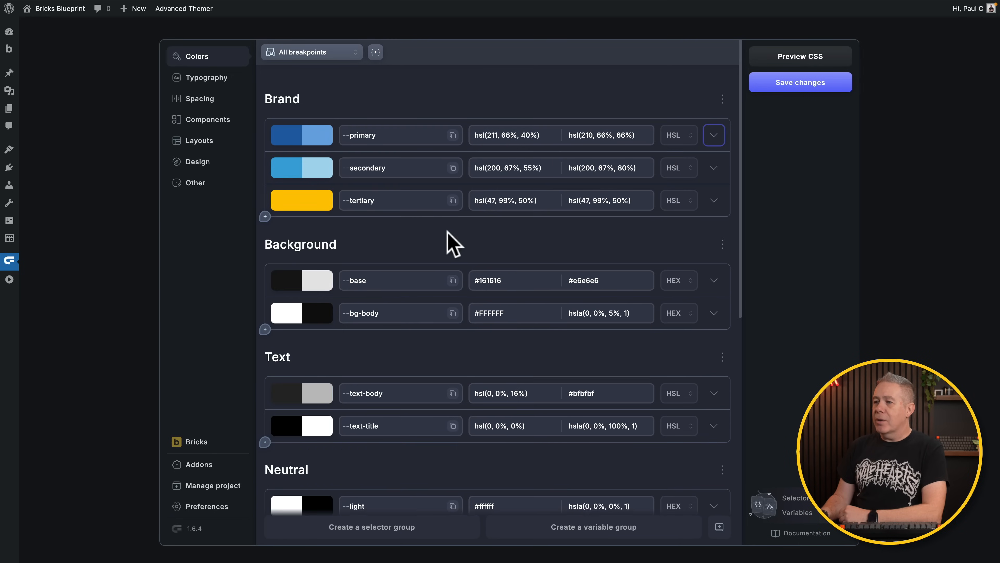
pyautogui.scroll(-8, 453, 242)
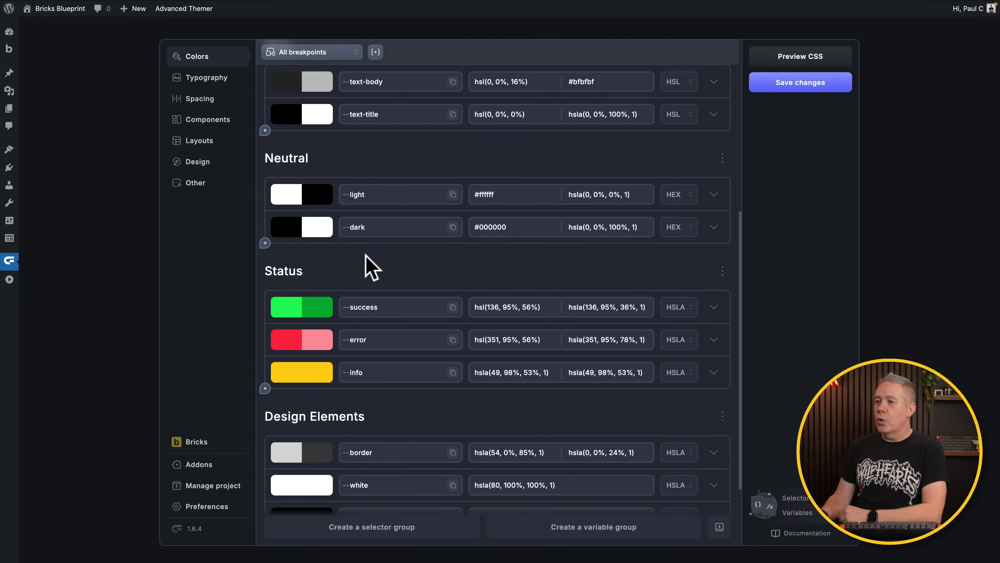
pyautogui.scroll(-3, 370, 276)
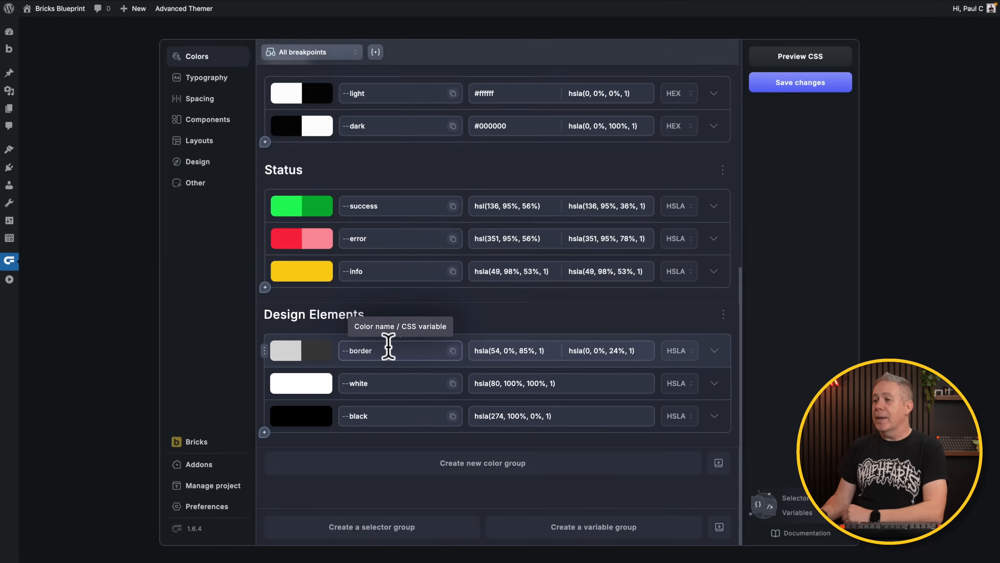
pyautogui.scroll(5, 386, 347)
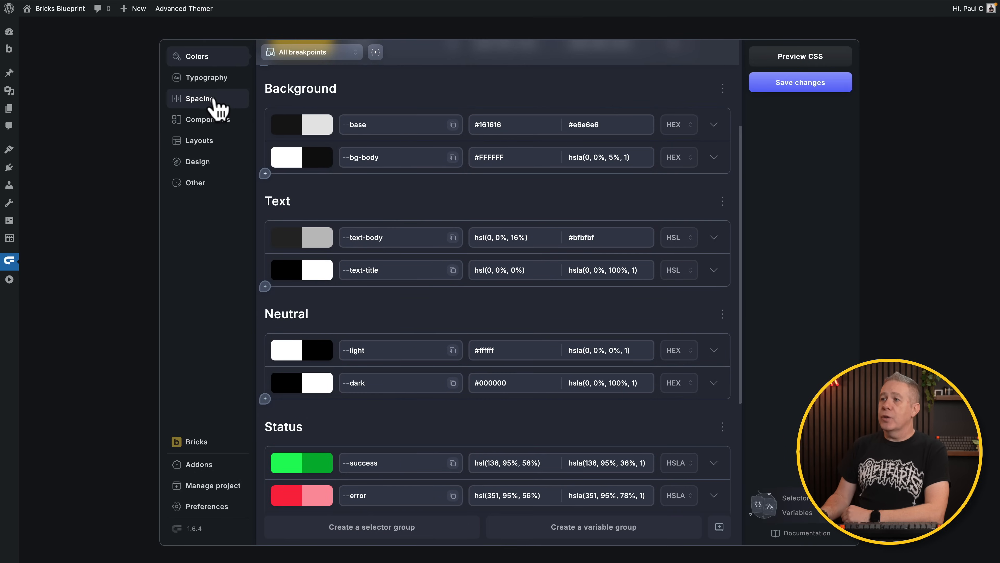
# - Review the framework's Layouts, Typography, Colors and Spacing variable categories, ending on Layouts
pyautogui.click(197, 141)
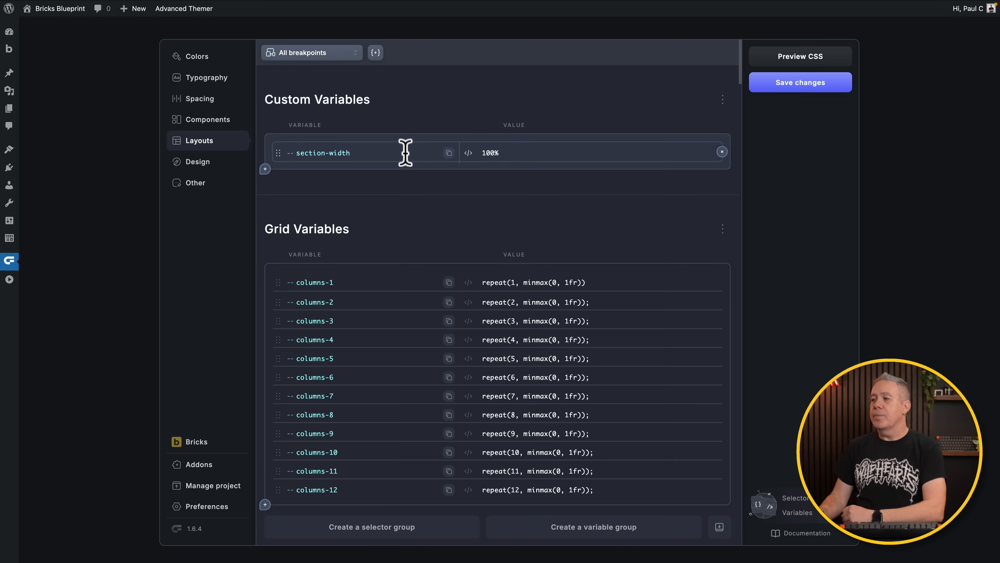
pyautogui.click(212, 79)
pyautogui.click(196, 57)
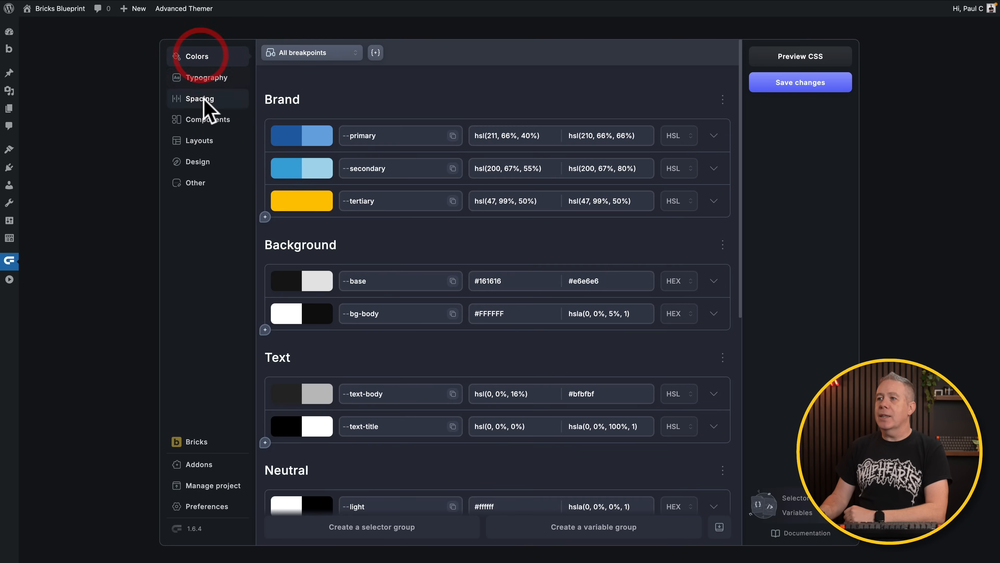
pyautogui.click(201, 99)
pyautogui.click(201, 142)
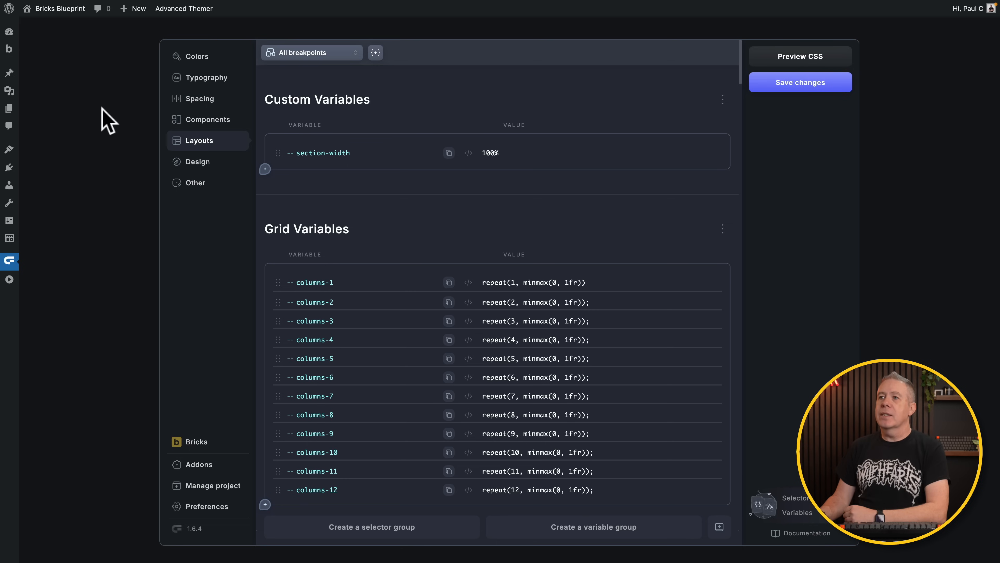
# - Open a blank page in the Bricks builder and bring up its theme styles
pyautogui.moveTo(8, 73)
pyautogui.moveTo(8, 108)
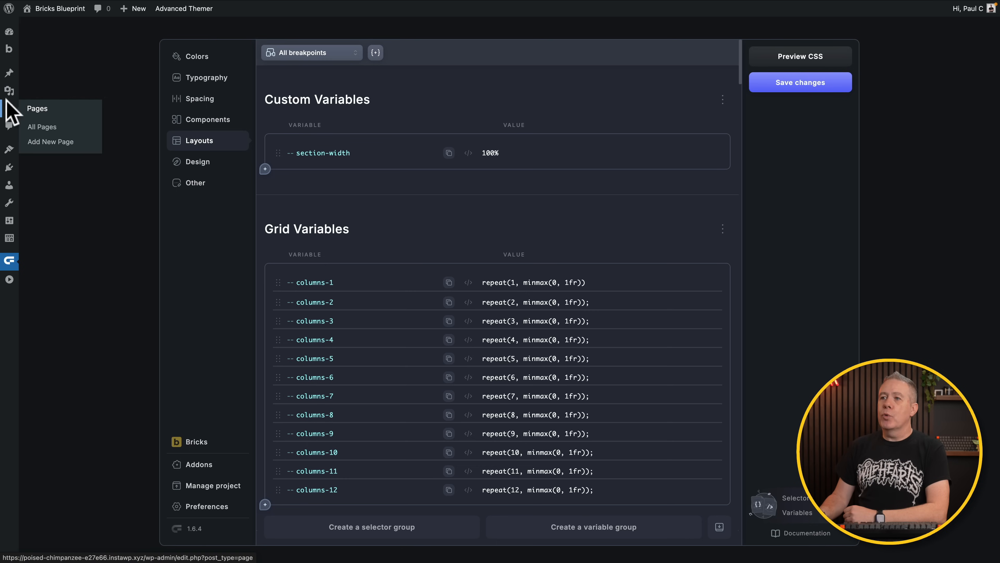
pyautogui.click(39, 139)
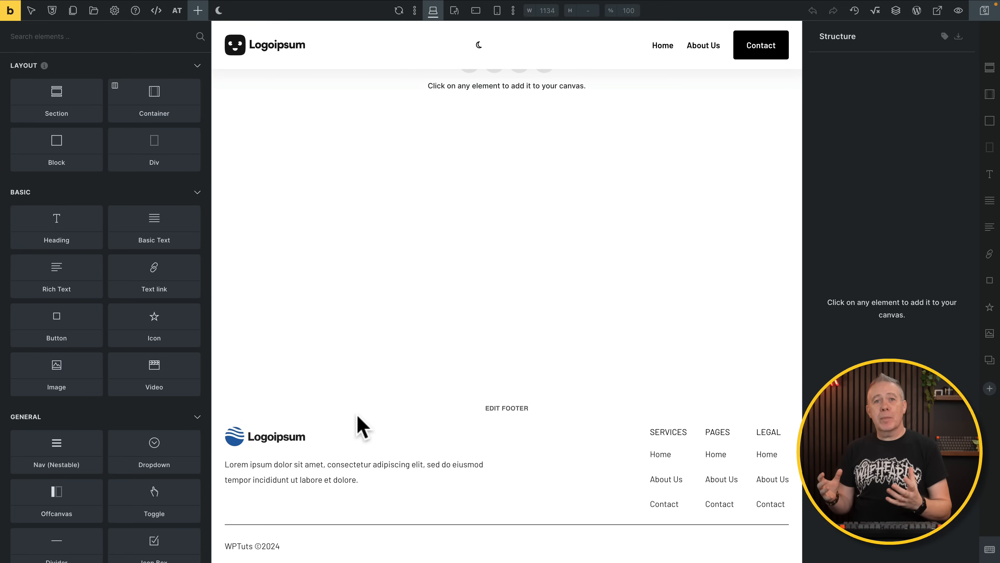
pyautogui.click(115, 11)
pyautogui.click(60, 63)
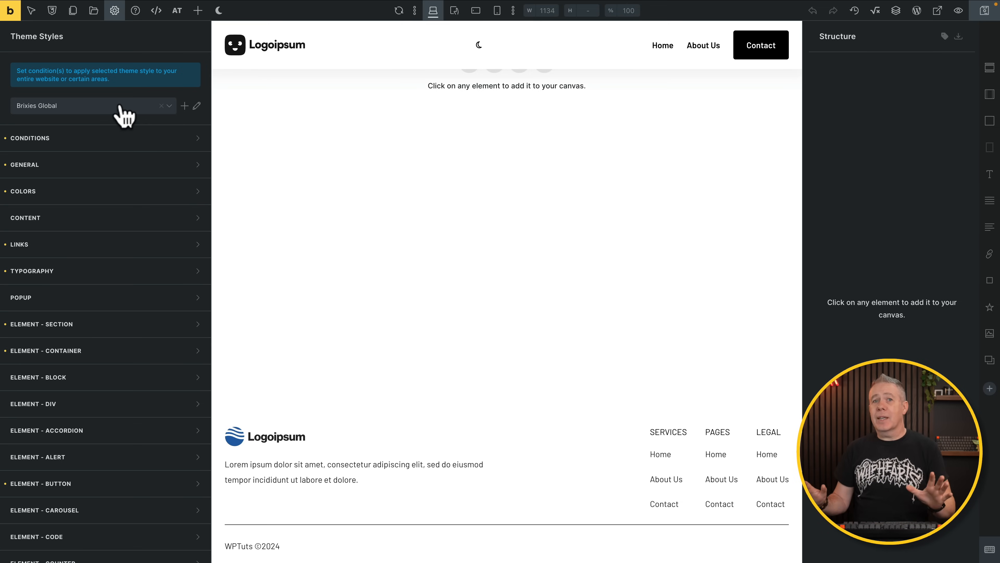
# - Inspect the site background colour and its assigned variable in the theme style's General settings
pyautogui.click(140, 174)
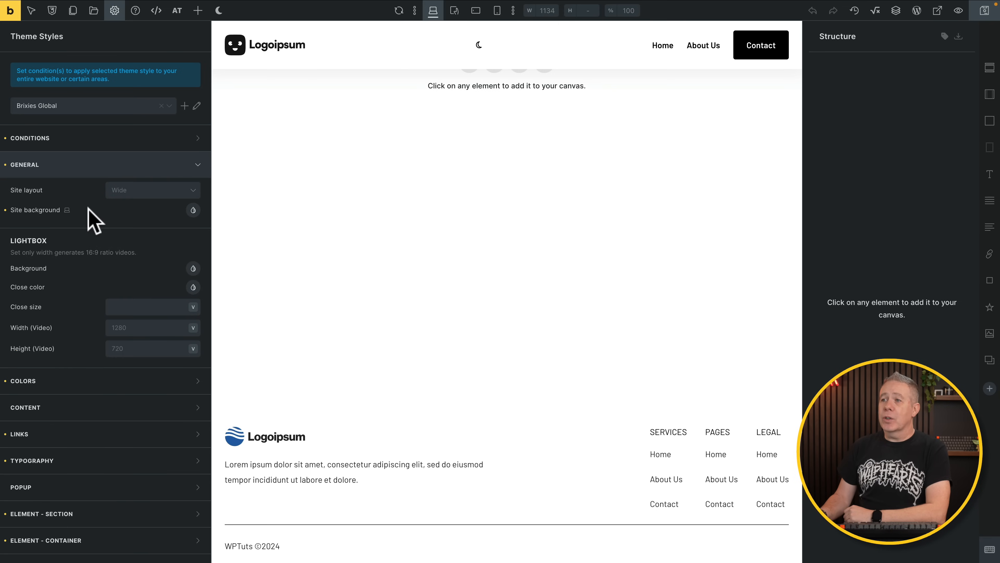
pyautogui.click(192, 210)
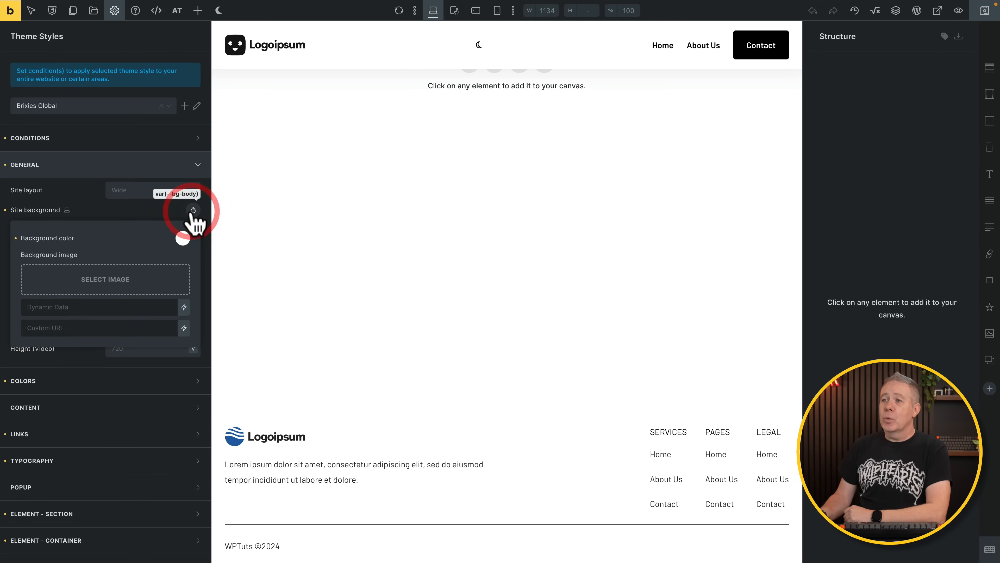
pyautogui.click(182, 238)
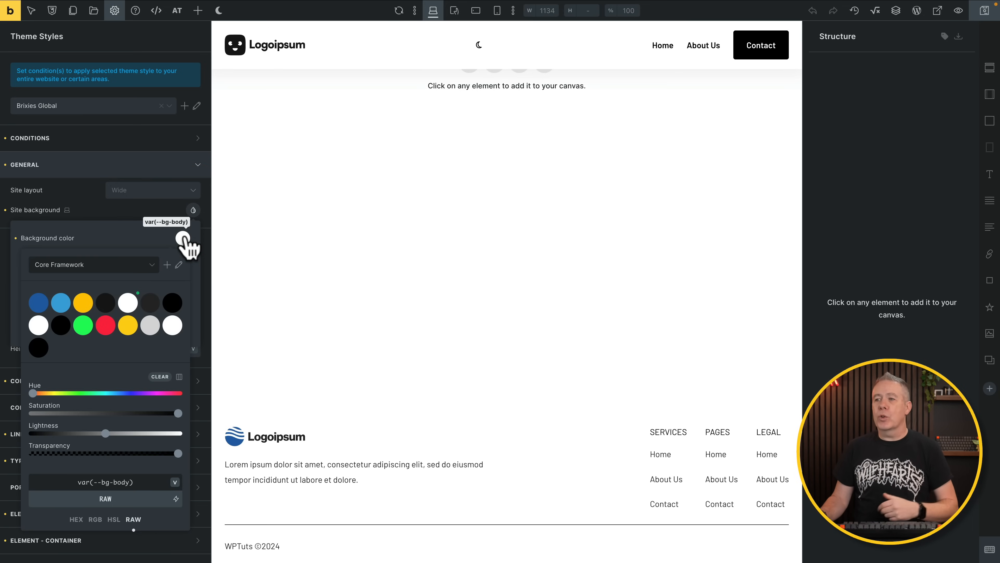
pyautogui.click(193, 210)
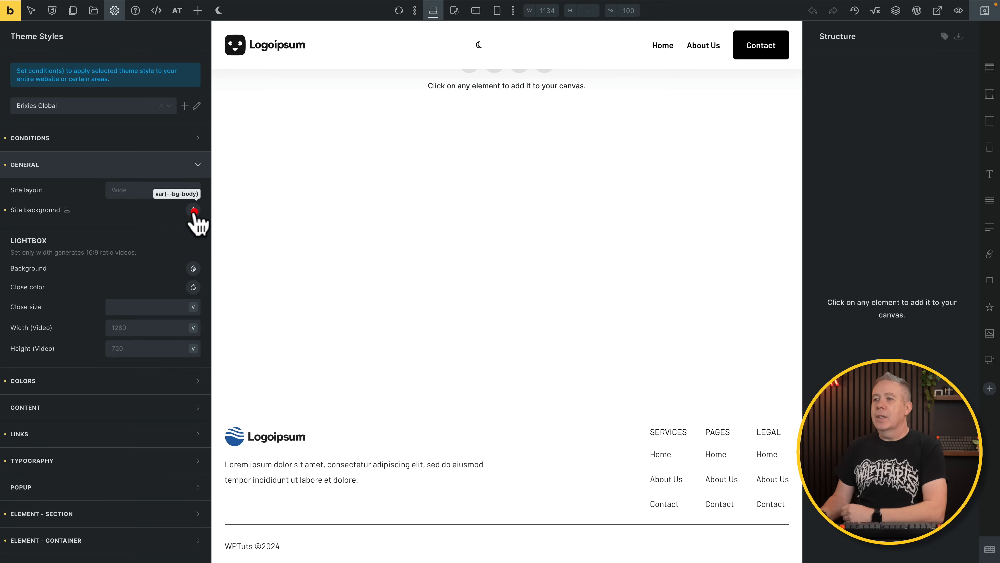
# - Review the theme style's colour assignments and inspect the palette used for the primary color
pyautogui.click(87, 381)
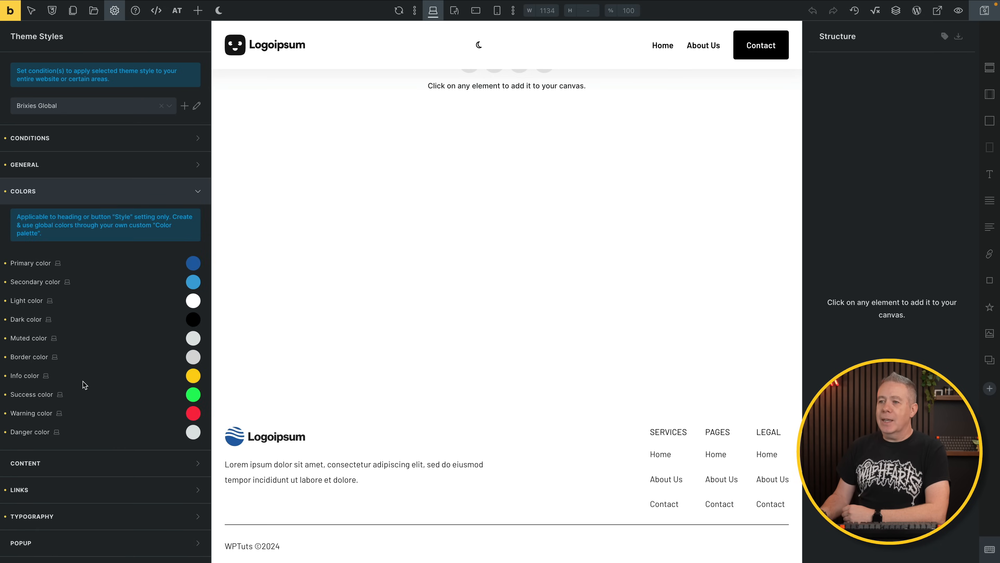
pyautogui.scroll(-3, 83, 384)
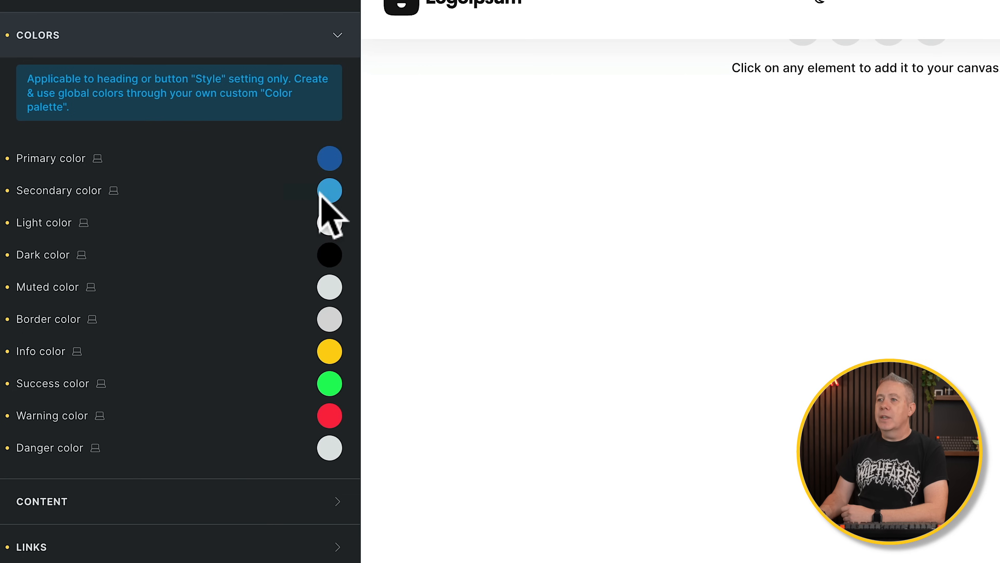
pyautogui.click(332, 157)
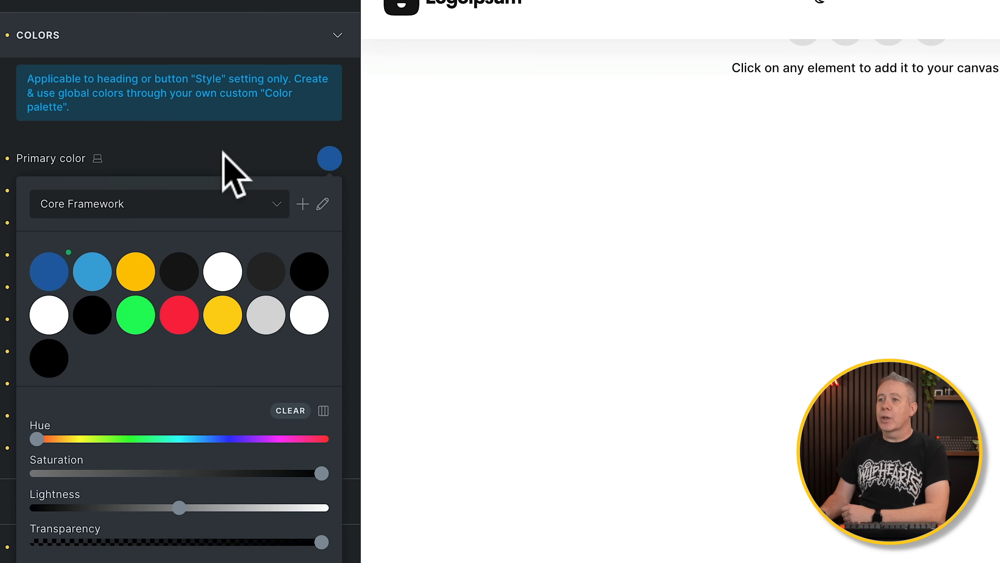
pyautogui.click(233, 166)
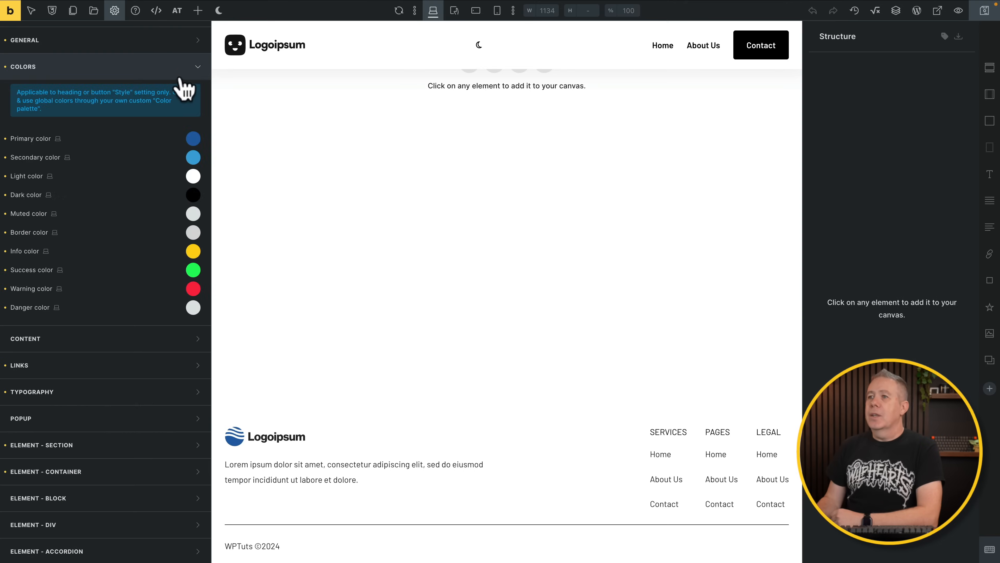
pyautogui.click(182, 75)
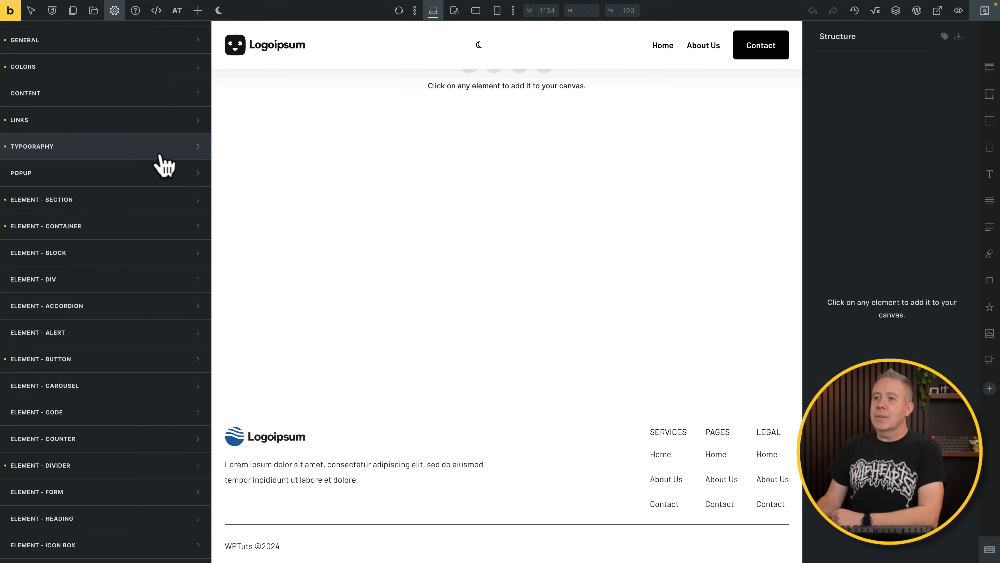
# - Review the theme style's typography settings for the HTML font size, body and headings
pyautogui.click(150, 147)
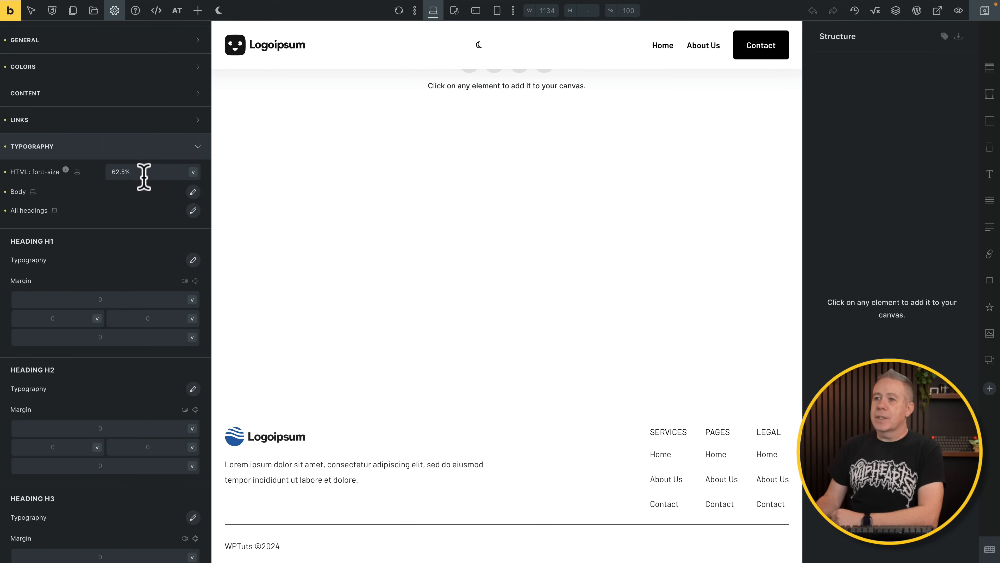
pyautogui.scroll(-5, 141, 272)
pyautogui.scroll(5, 98, 333)
pyautogui.click(32, 258)
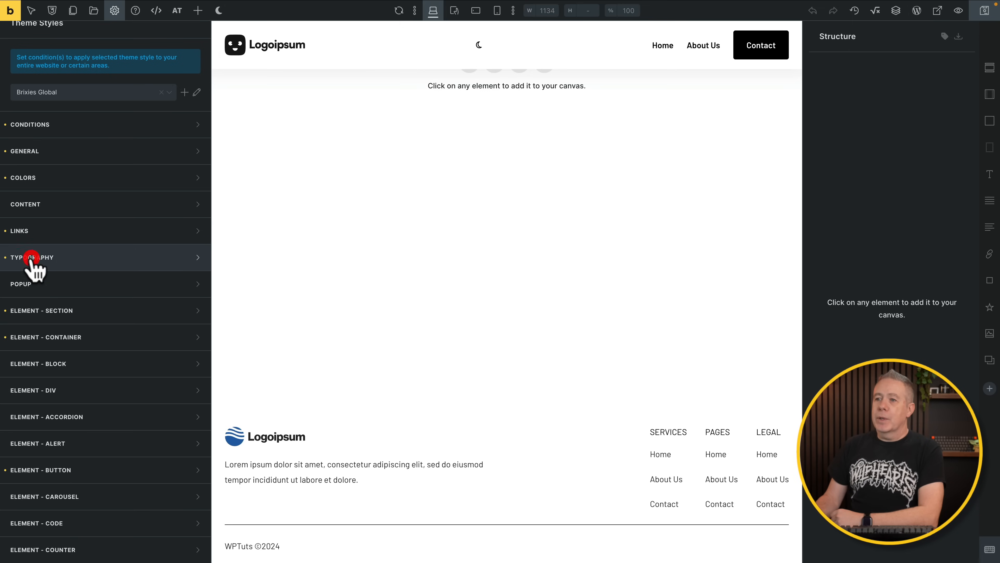
# - Inspect the width and padding variables assigned to the Section element in the theme style
pyautogui.click(71, 311)
pyautogui.scroll(-1, 74, 321)
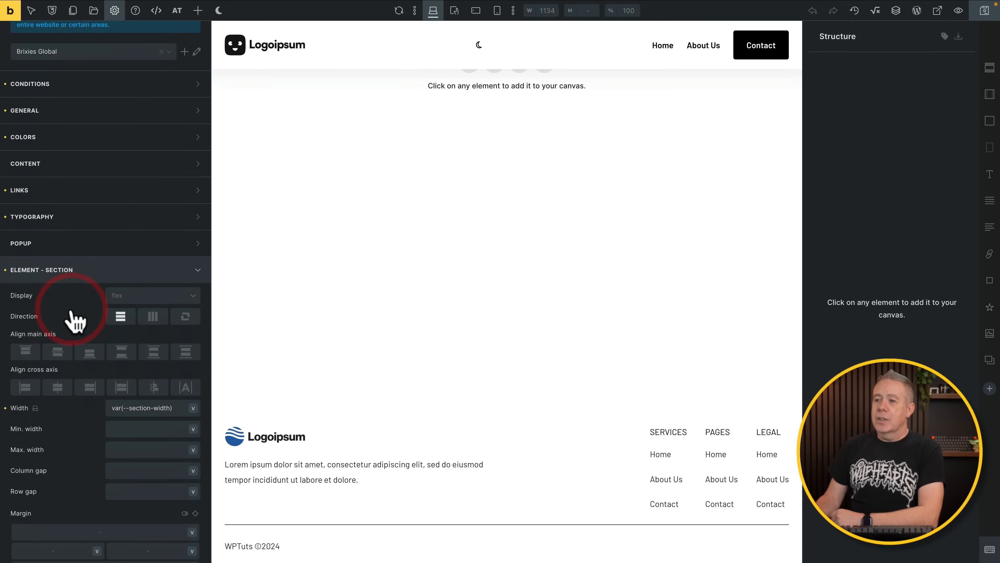
pyautogui.scroll(-4, 74, 318)
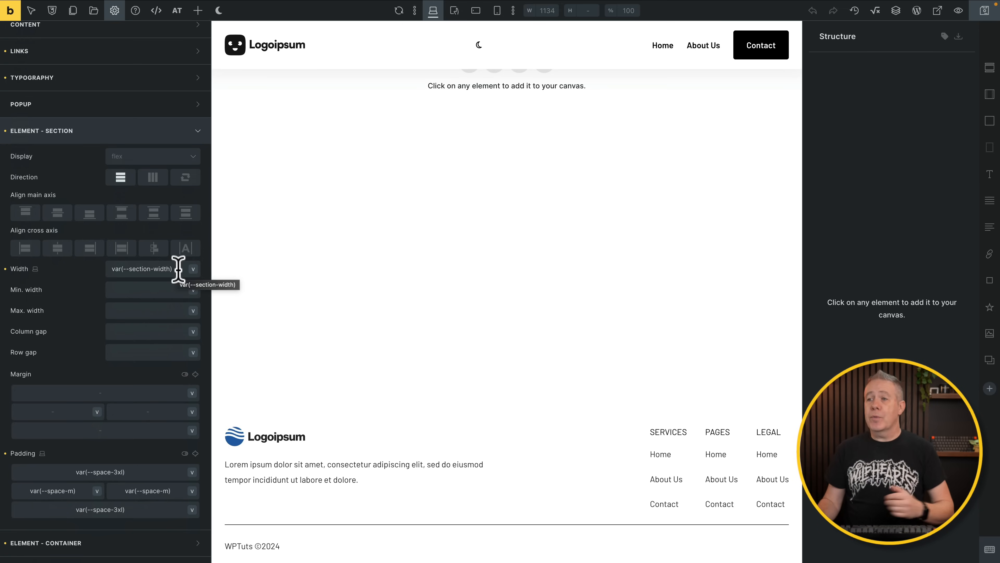
pyautogui.click(117, 129)
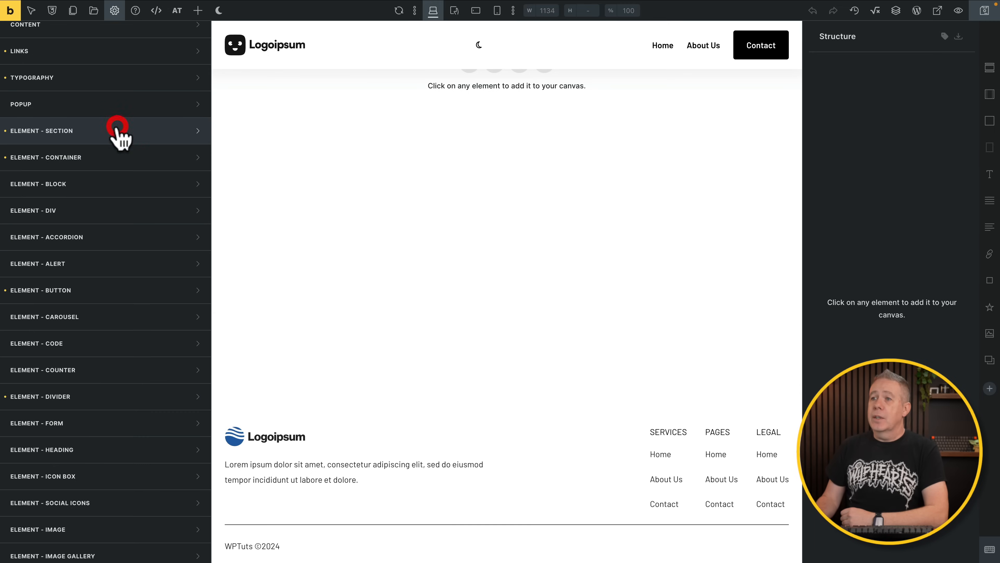
# - Inspect the Container element's width variable and check the Button element's theme style settings
pyautogui.click(90, 157)
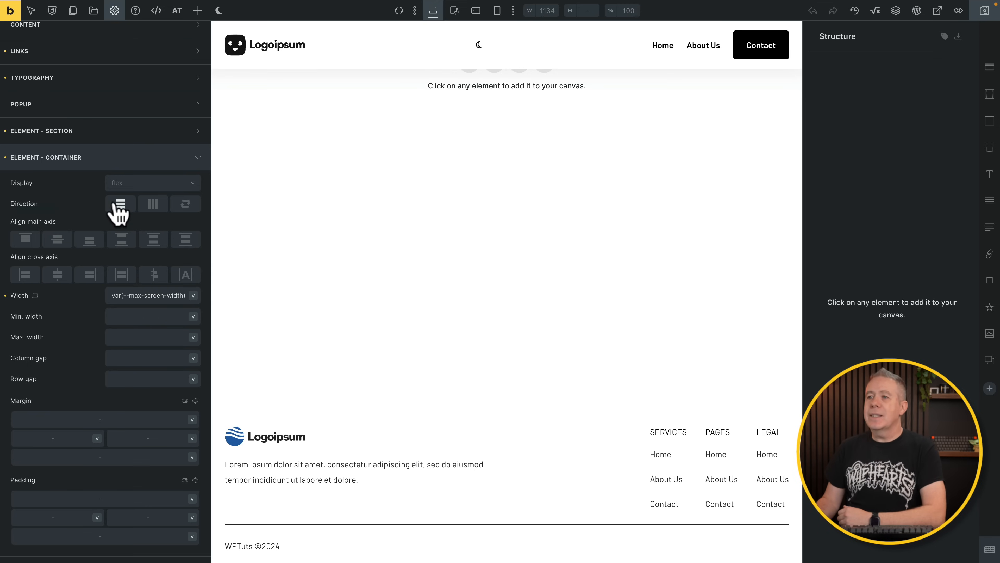
pyautogui.click(84, 169)
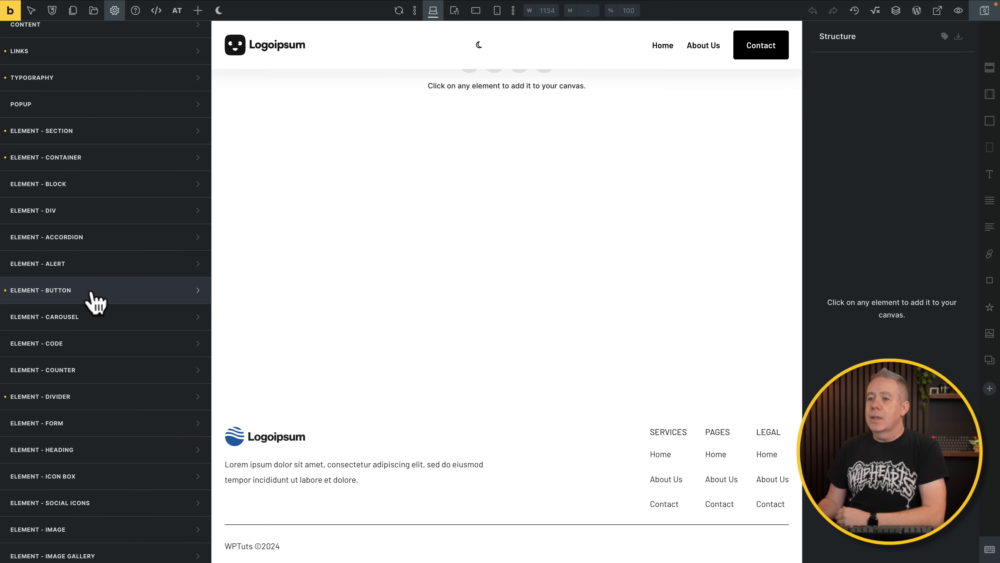
pyautogui.click(94, 302)
pyautogui.click(92, 291)
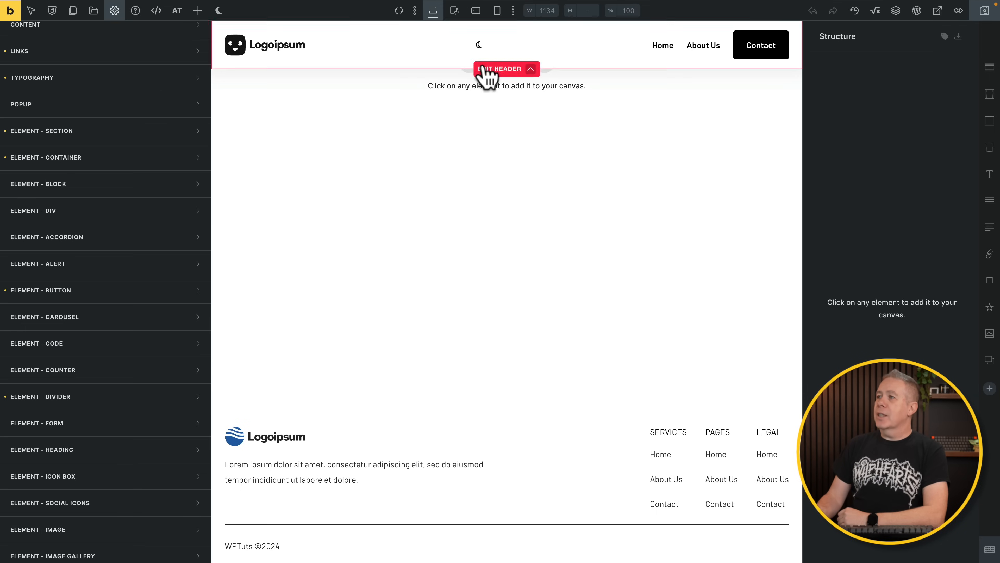
# - Preview the page twice in the Core Framework dark theme, restore light mode and return to the main settings
pyautogui.click(219, 11)
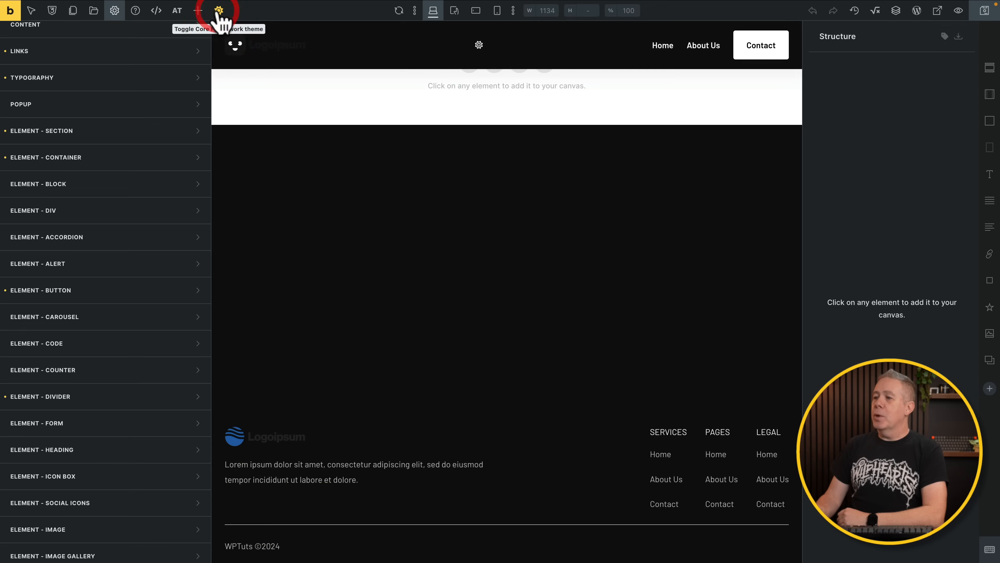
pyautogui.click(219, 11)
pyautogui.click(219, 11)
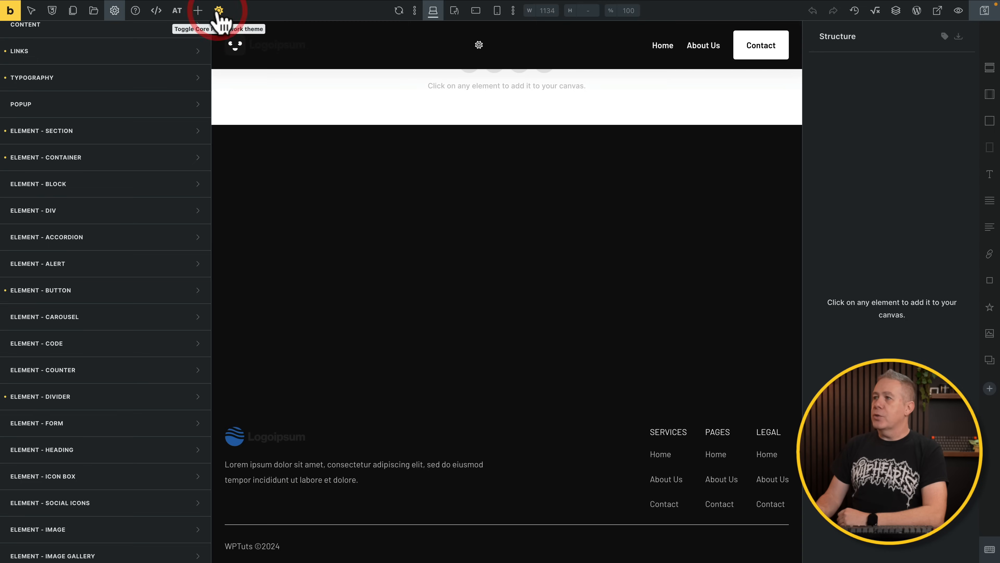
pyautogui.click(219, 11)
pyautogui.scroll(5, 203, 82)
pyautogui.click(114, 10)
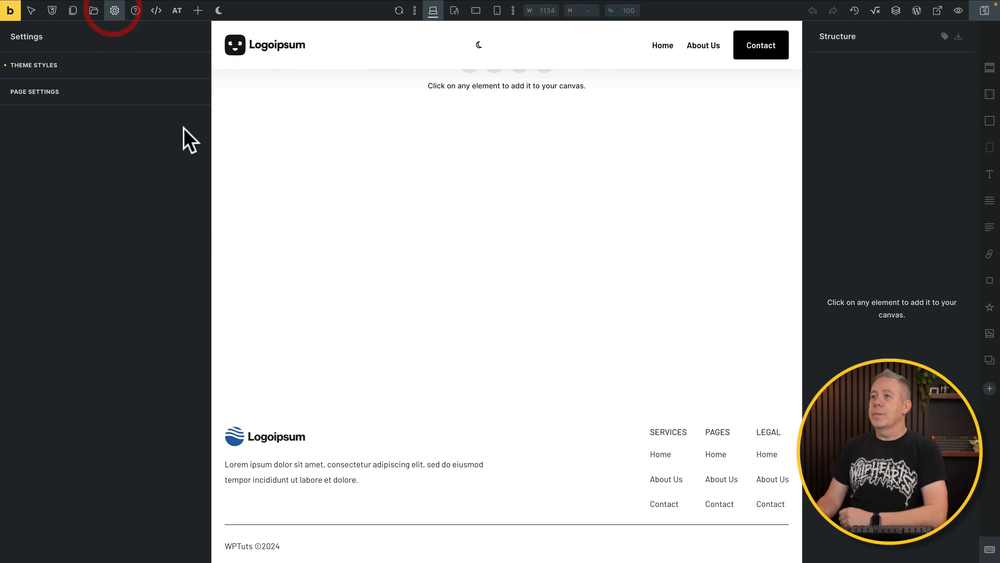
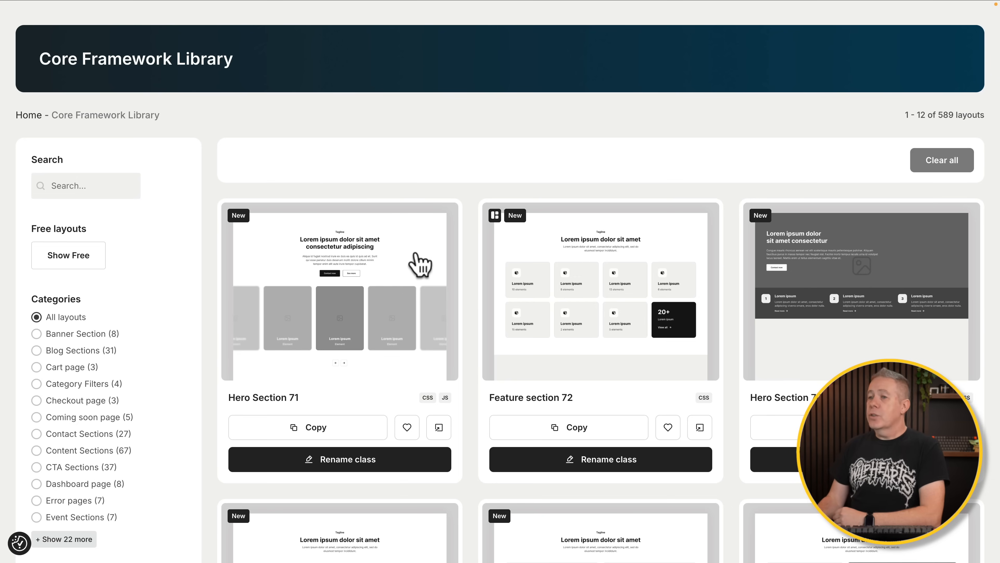
# - Switch to the Brixies Core Framework Library, expand the category list and browse only the Hero Sections layouts
pyautogui.scroll(-4, 178, 409)
pyautogui.click(79, 386)
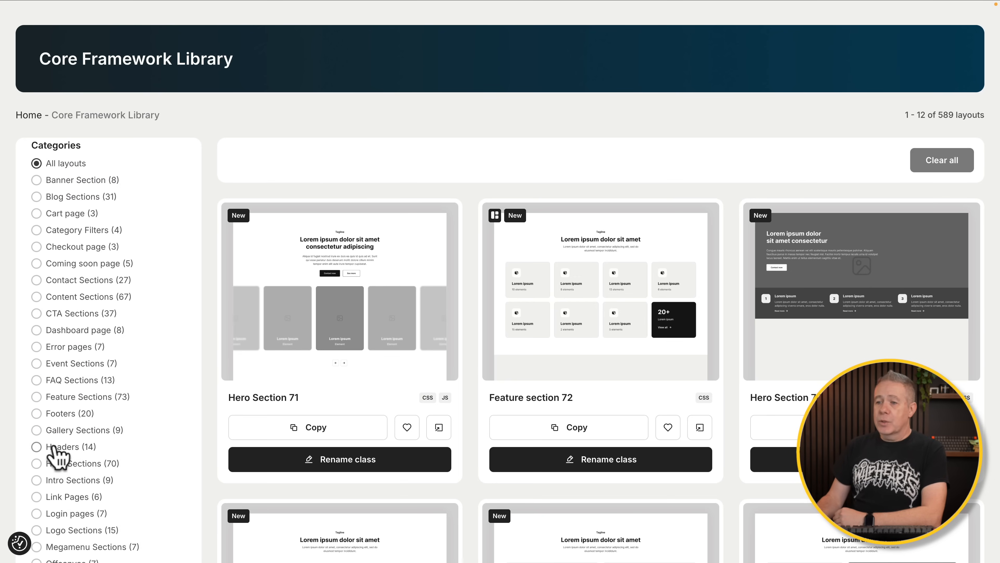
pyautogui.click(47, 463)
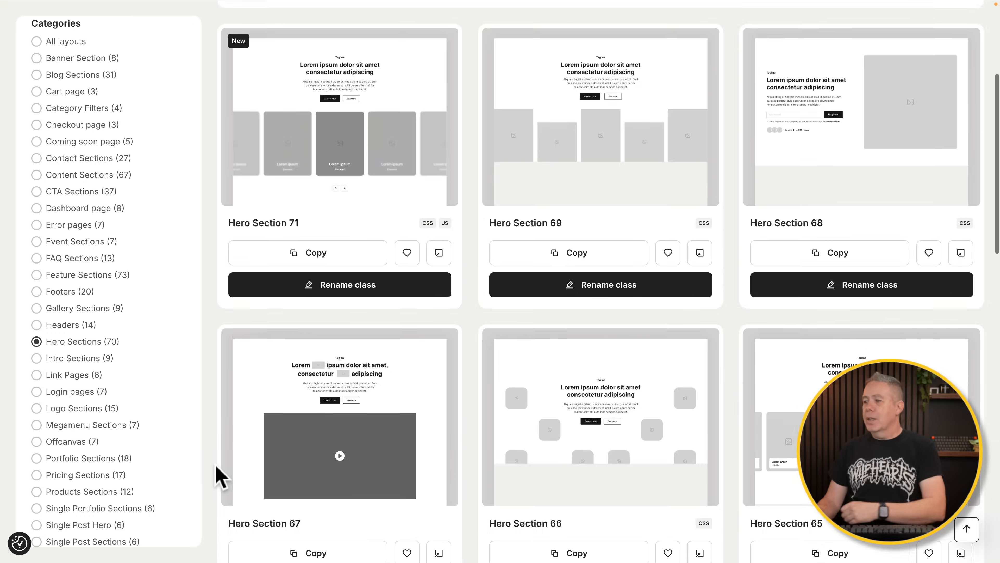
pyautogui.scroll(-15, 221, 477)
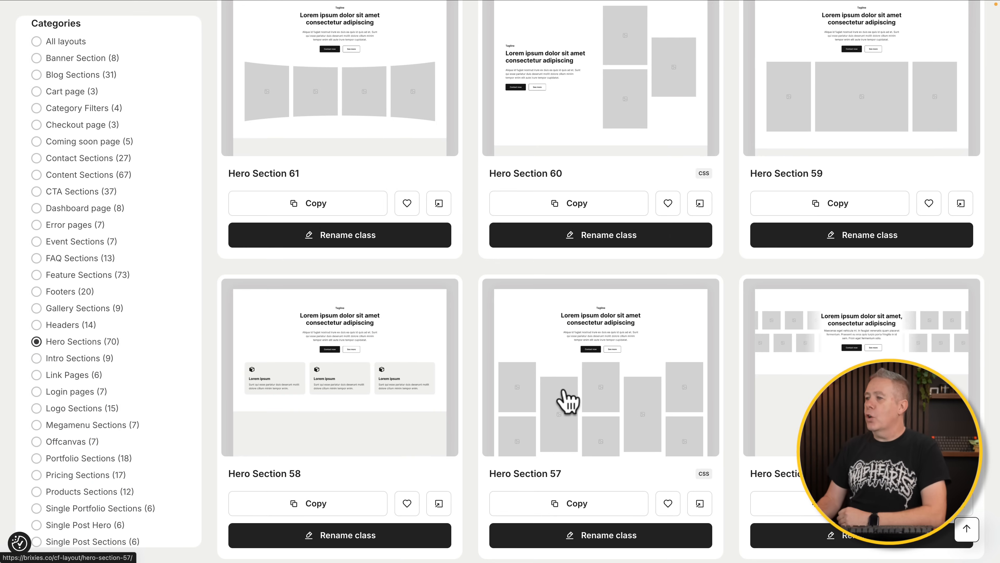
# - Find Hero Section 13 among the hero layouts, rename its class to hero and copy the layout
pyautogui.scroll(-20, 567, 400)
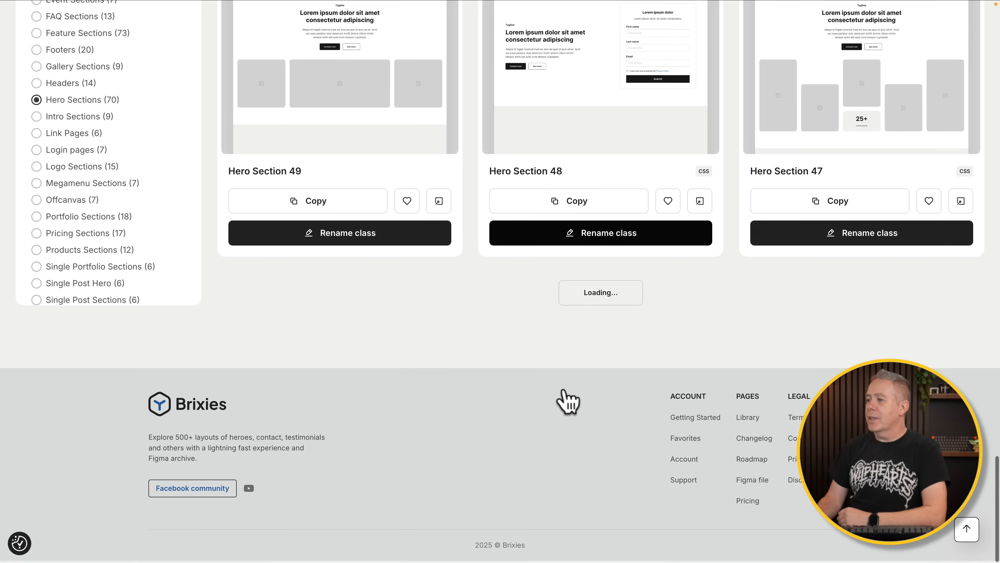
pyautogui.scroll(-10, 564, 388)
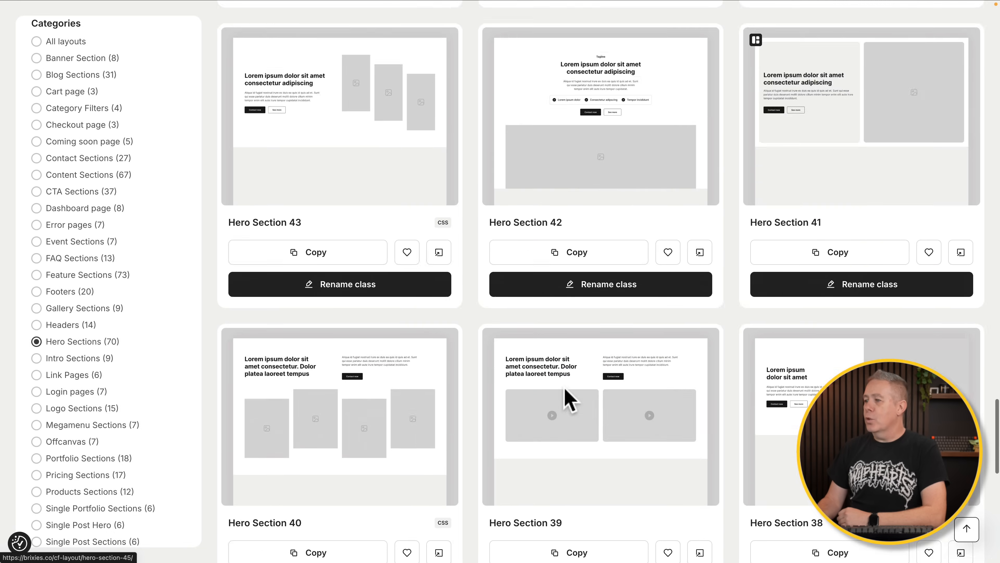
pyautogui.scroll(-10, 565, 387)
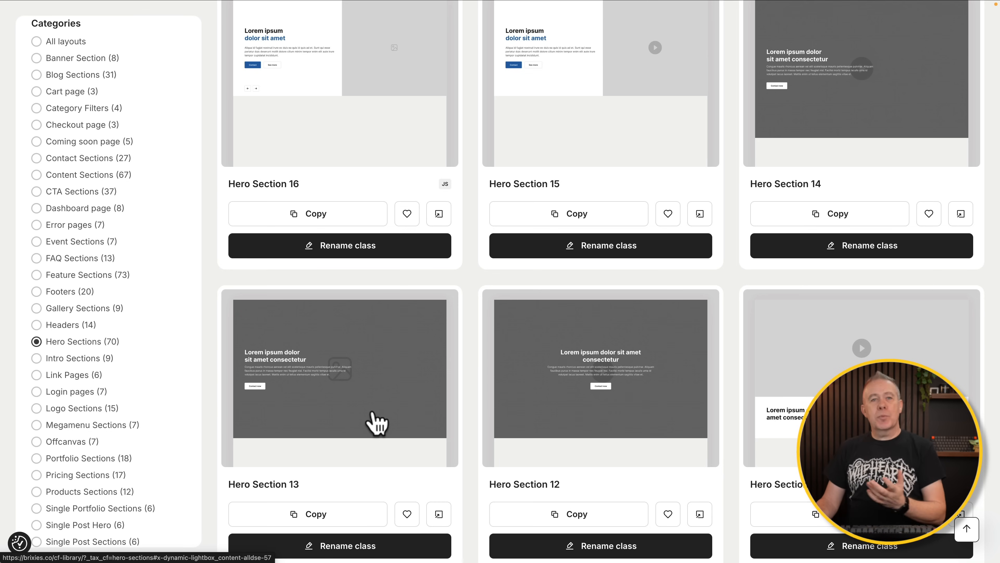
pyautogui.scroll(-2, 377, 424)
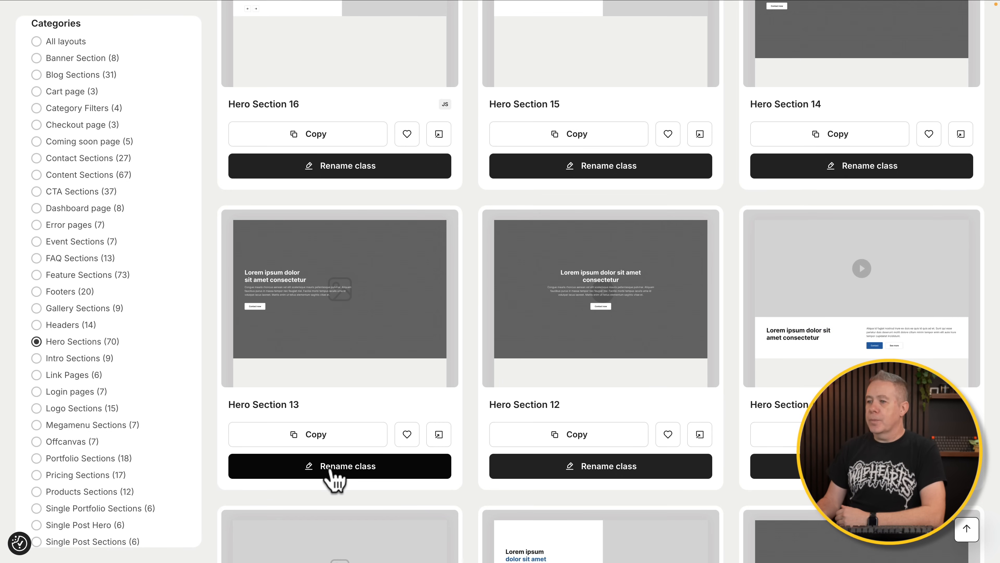
pyautogui.click(332, 473)
pyautogui.click(79, 499)
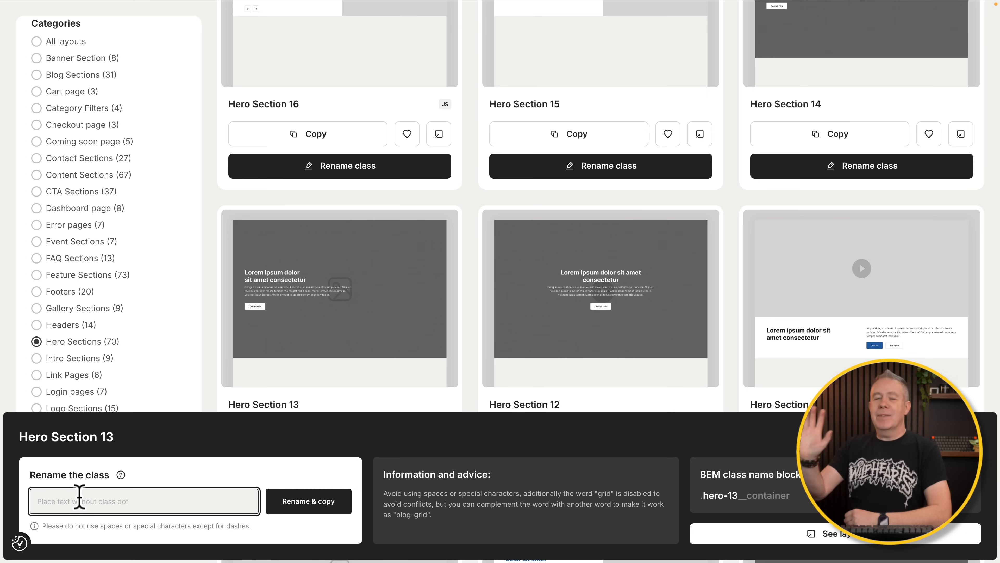
pyautogui.write('hero')
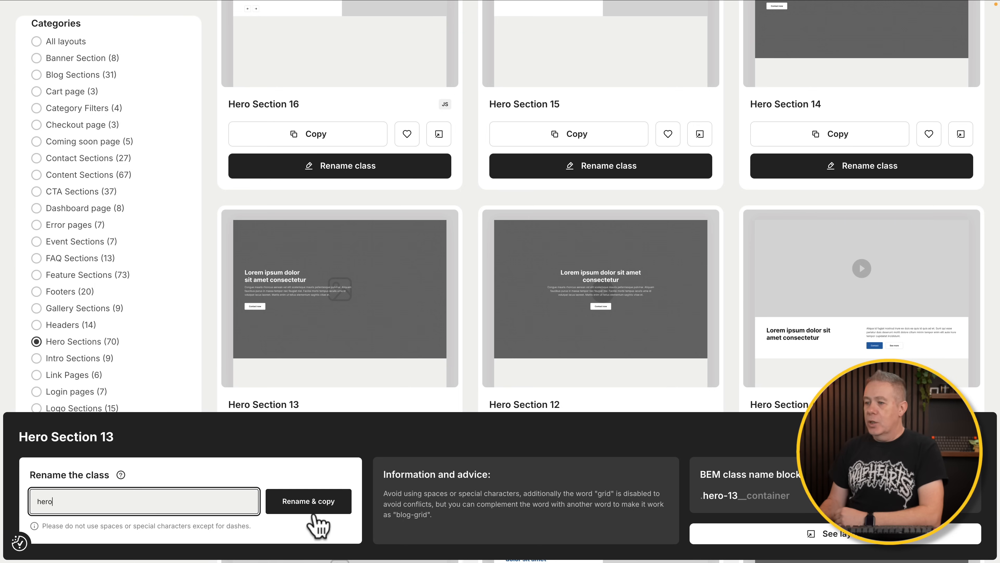
pyautogui.click(314, 512)
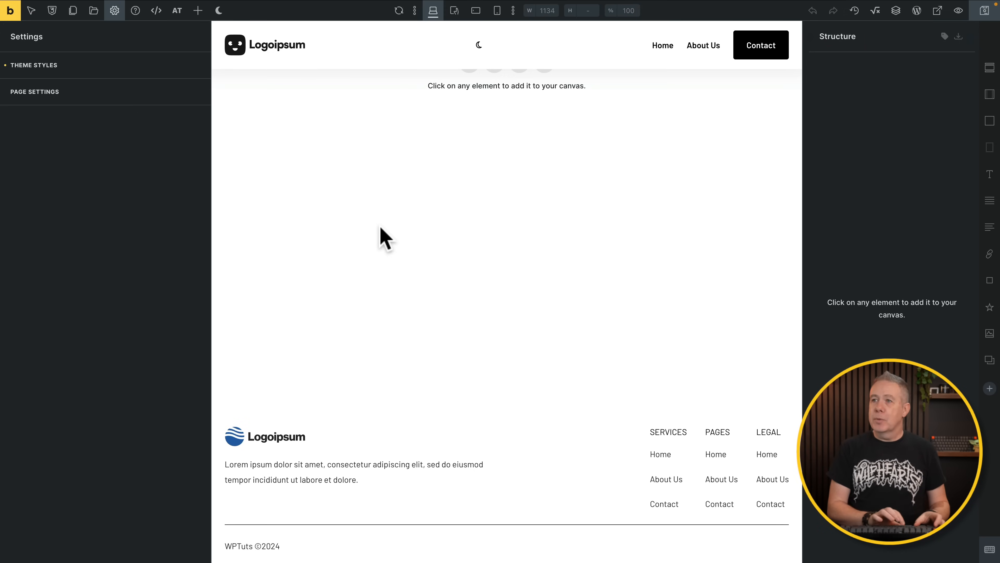
# - Paste the copied hero layout onto the empty page canvas in Bricks
pyautogui.press('super+v')
pyautogui.click(220, 127)
pyautogui.click(216, 126)
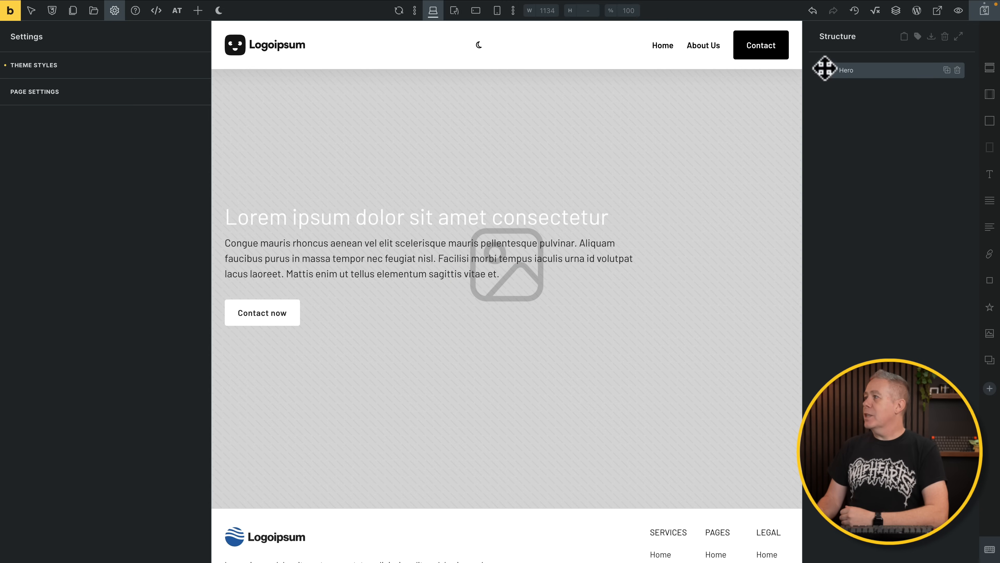
# - Expand the Hero section's structure and inspect the classes on the section, its background image and its overlay
pyautogui.click(819, 73)
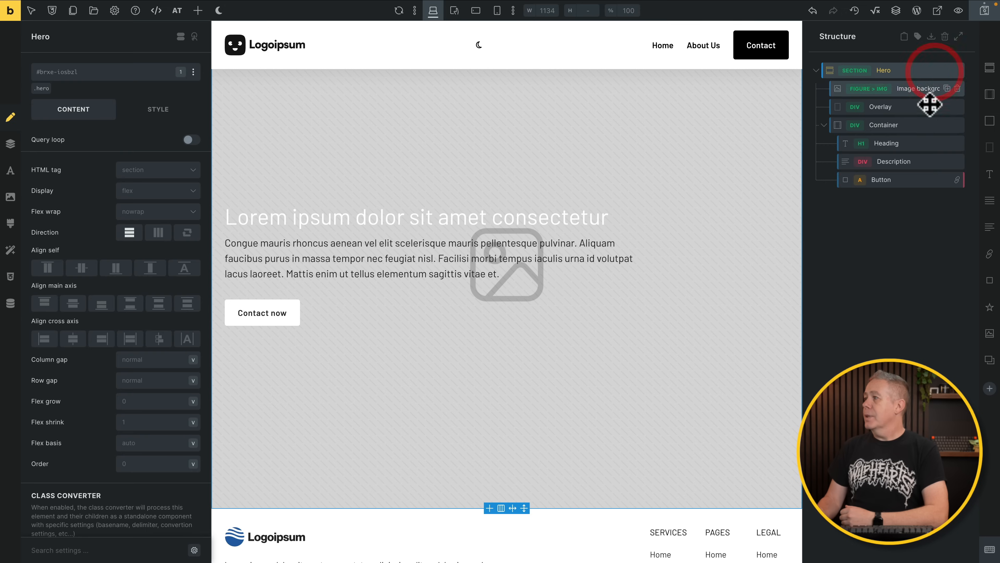
pyautogui.click(901, 89)
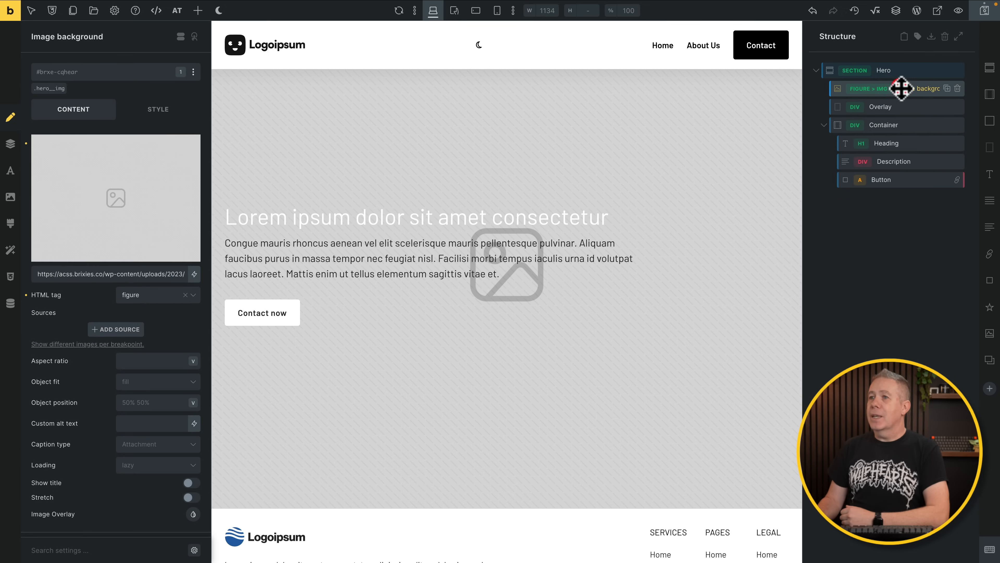
pyautogui.click(897, 71)
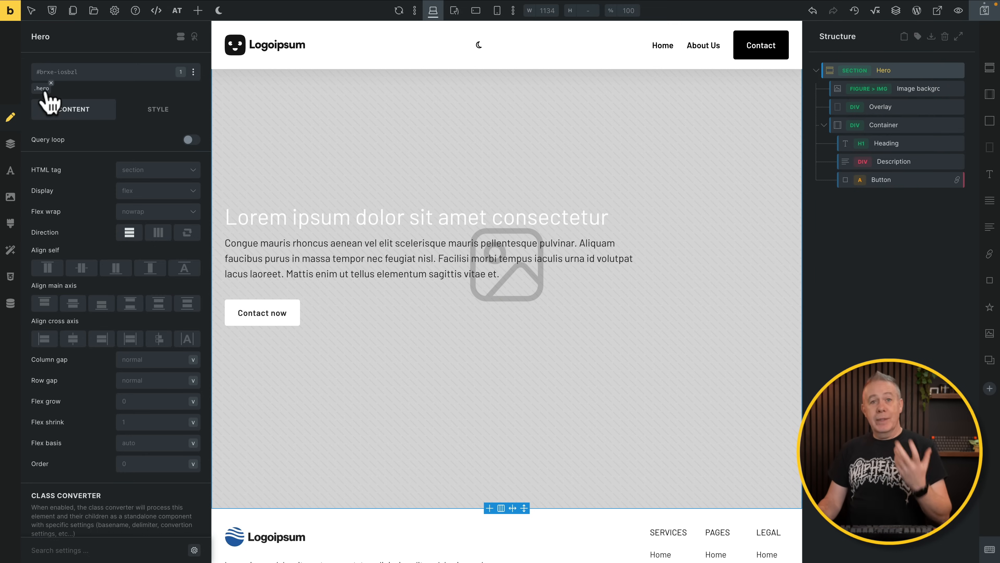
pyautogui.click(920, 88)
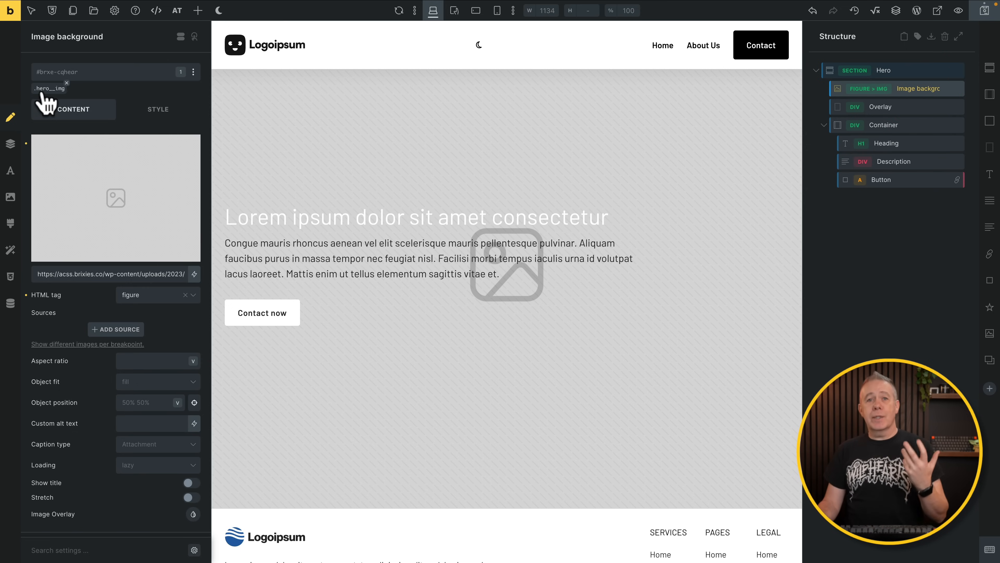
pyautogui.click(905, 108)
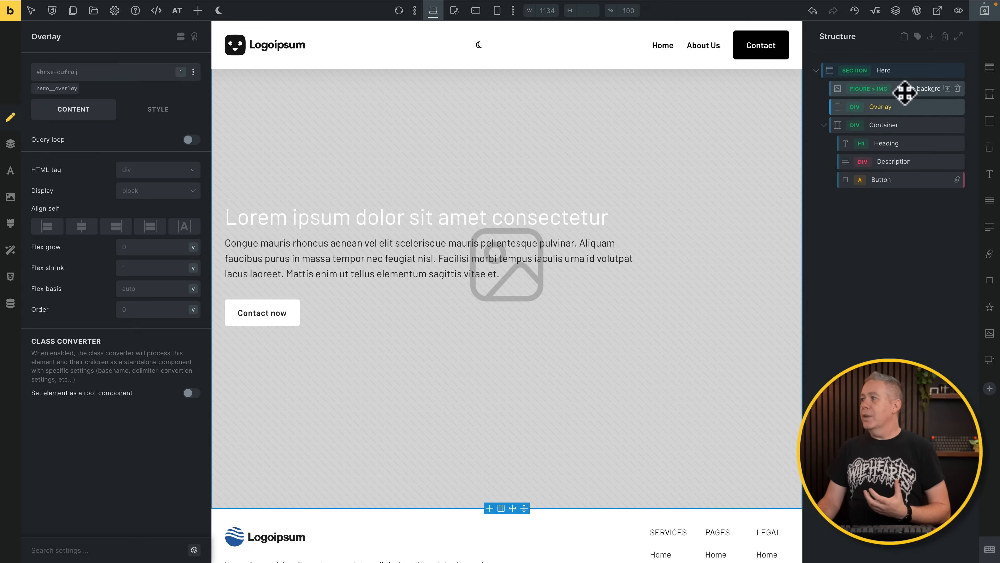
# - Replace the hero's placeholder background image with Orc-Hero from the Placeholders folder of the media library
pyautogui.click(911, 89)
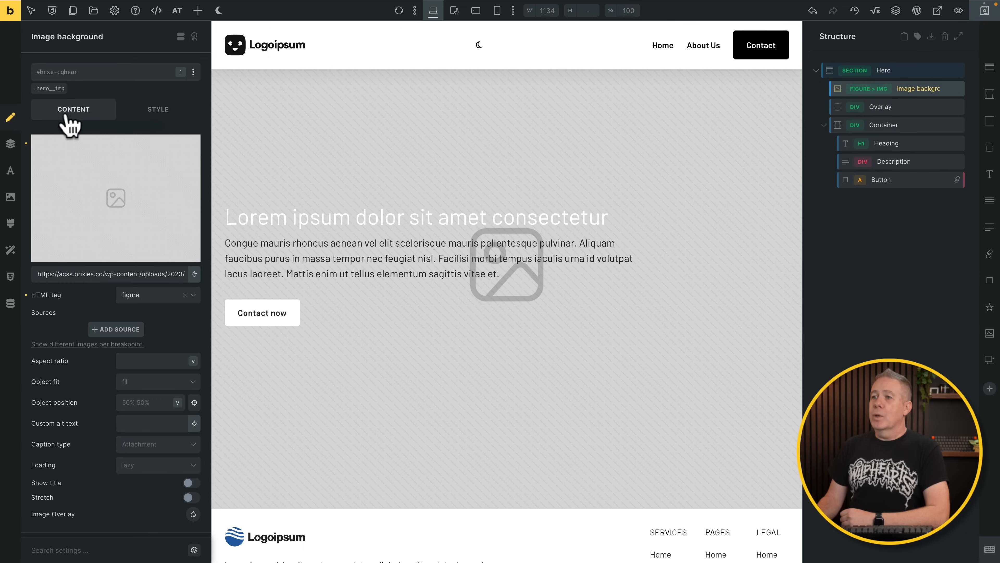
pyautogui.click(75, 177)
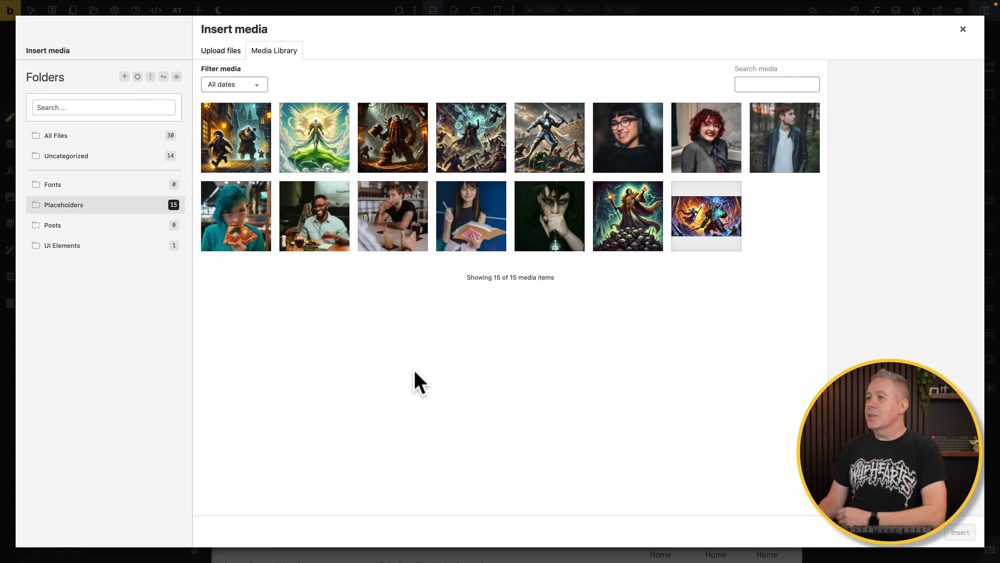
pyautogui.click(706, 231)
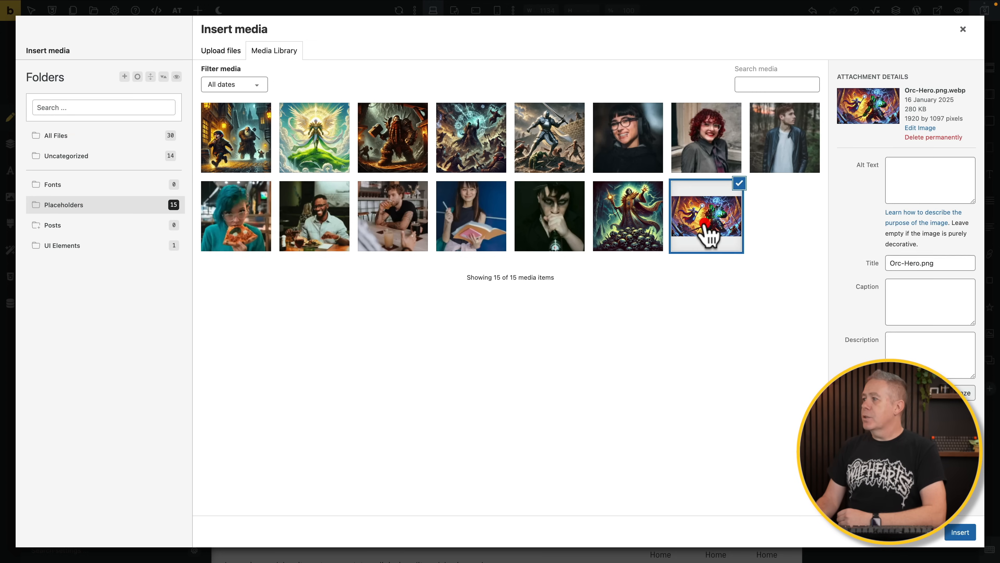
pyautogui.click(959, 533)
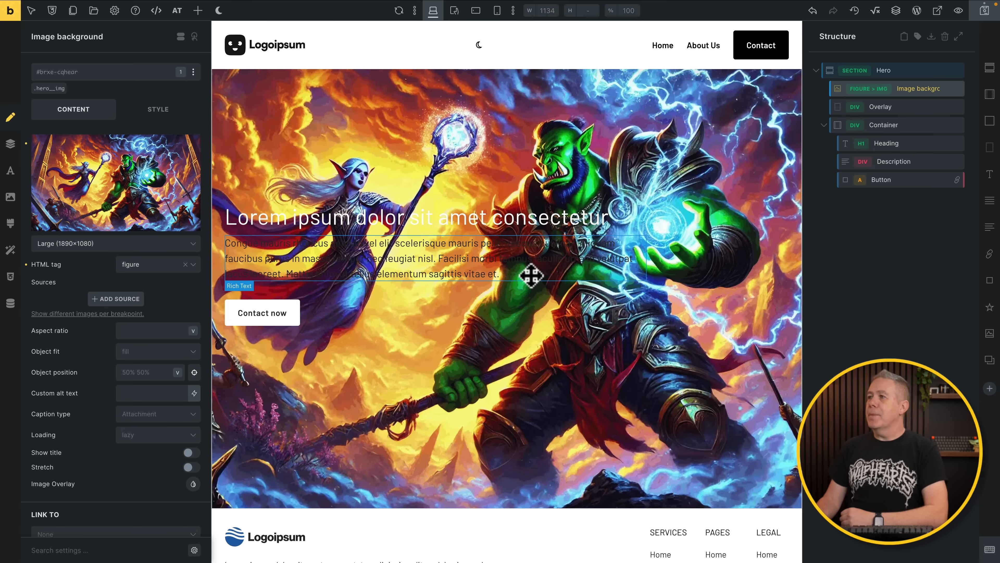
# - Preview the hero with its new background image in the Core Framework dark theme, and return to light mode
pyautogui.click(219, 11)
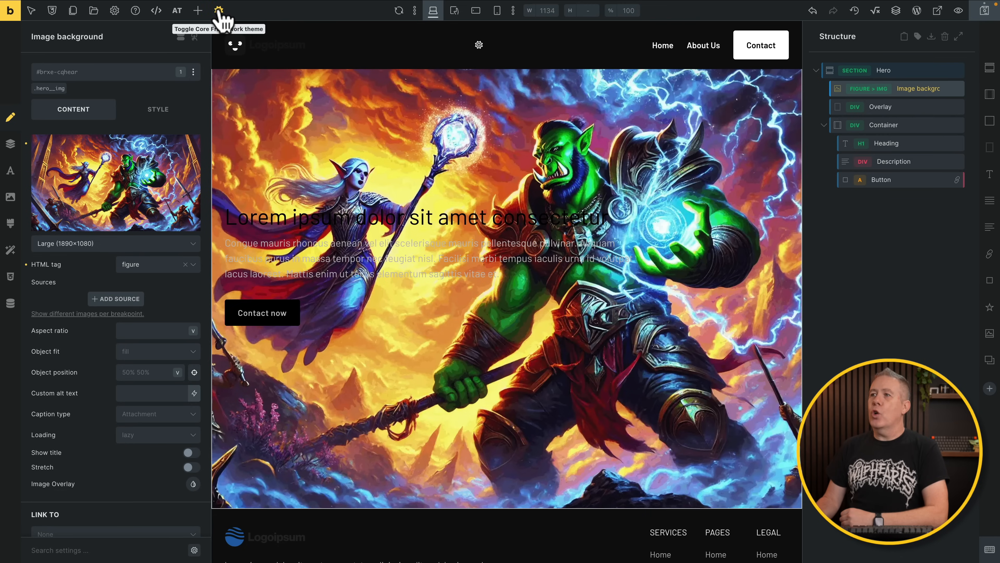
pyautogui.click(219, 10)
pyautogui.click(219, 11)
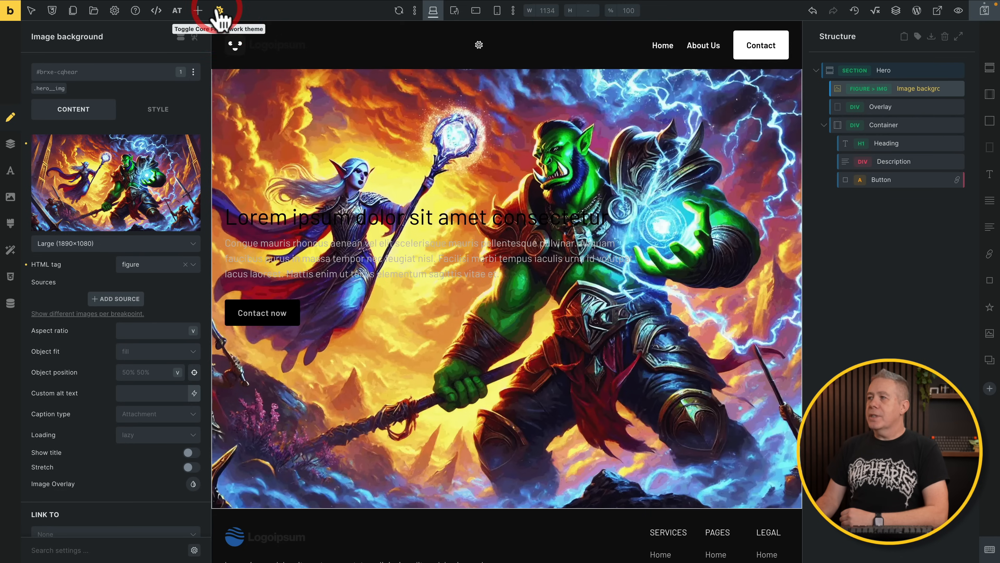
pyautogui.click(219, 11)
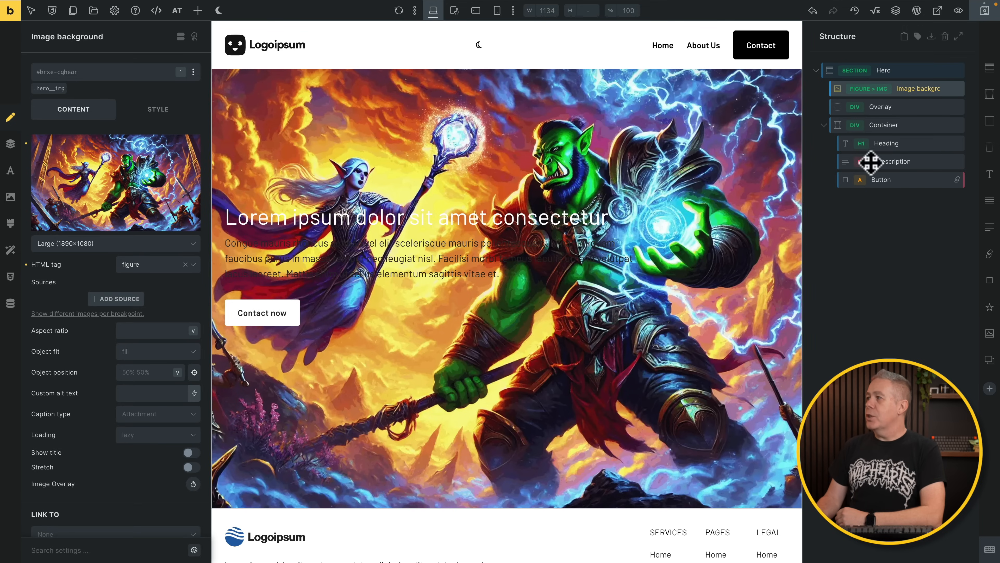
# - Give the hero__overlay class a partly transparent black background colour and check it in both light and dark themes
pyautogui.click(905, 112)
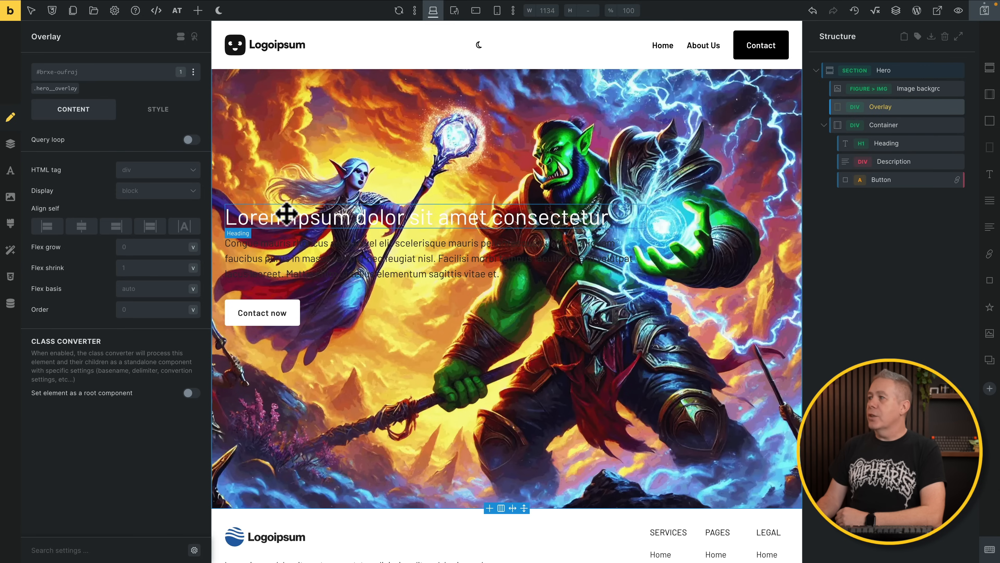
pyautogui.click(56, 90)
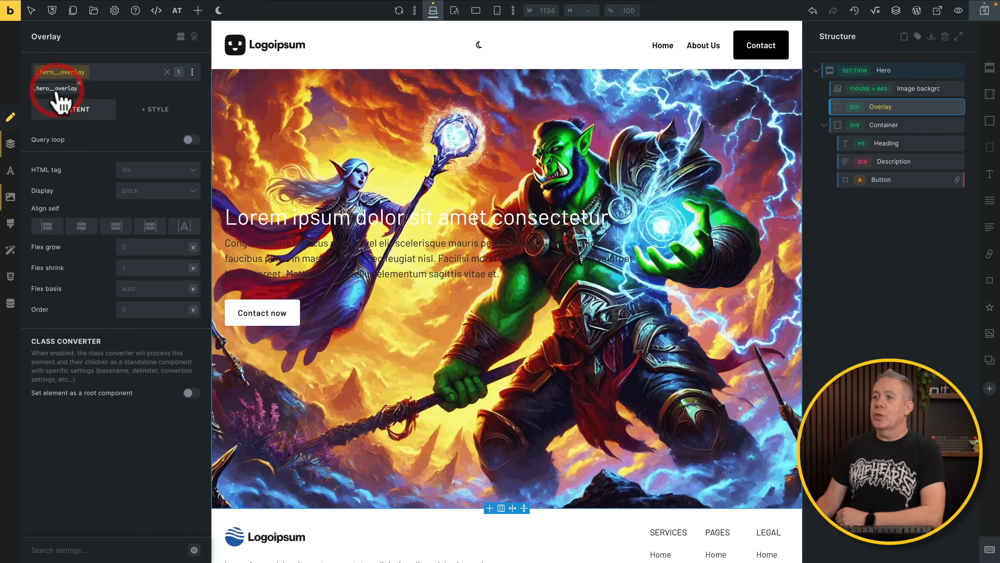
pyautogui.click(170, 115)
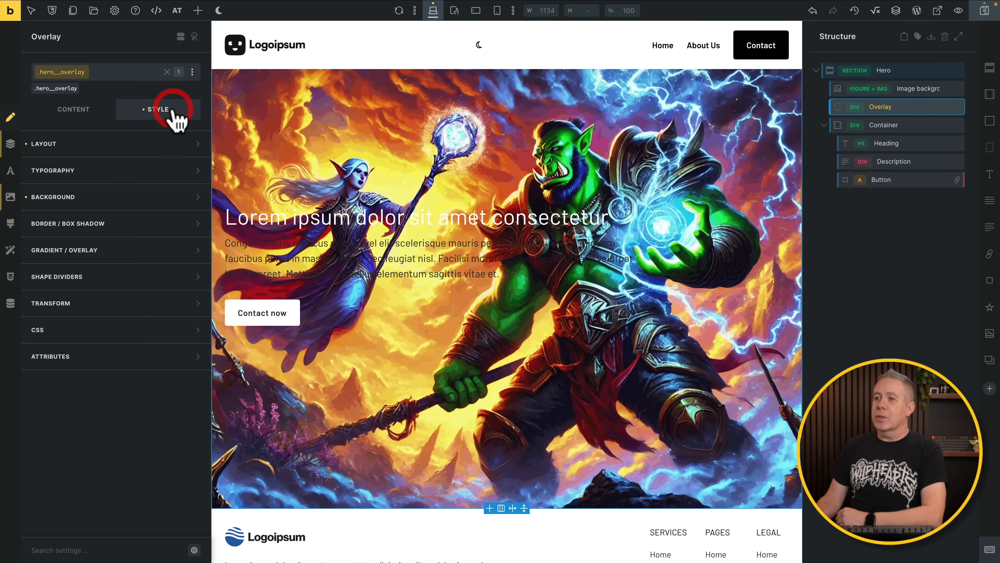
pyautogui.click(115, 196)
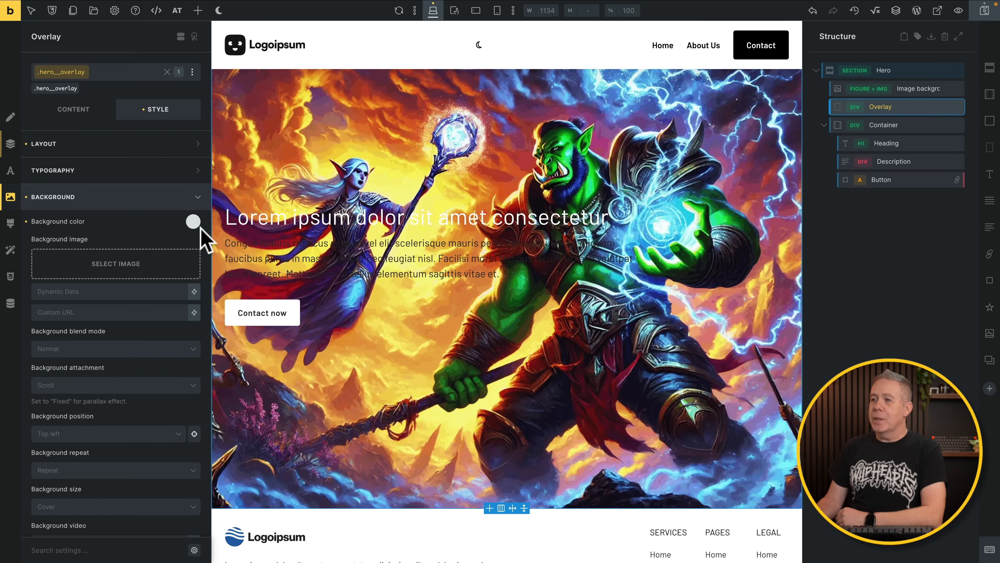
pyautogui.click(193, 223)
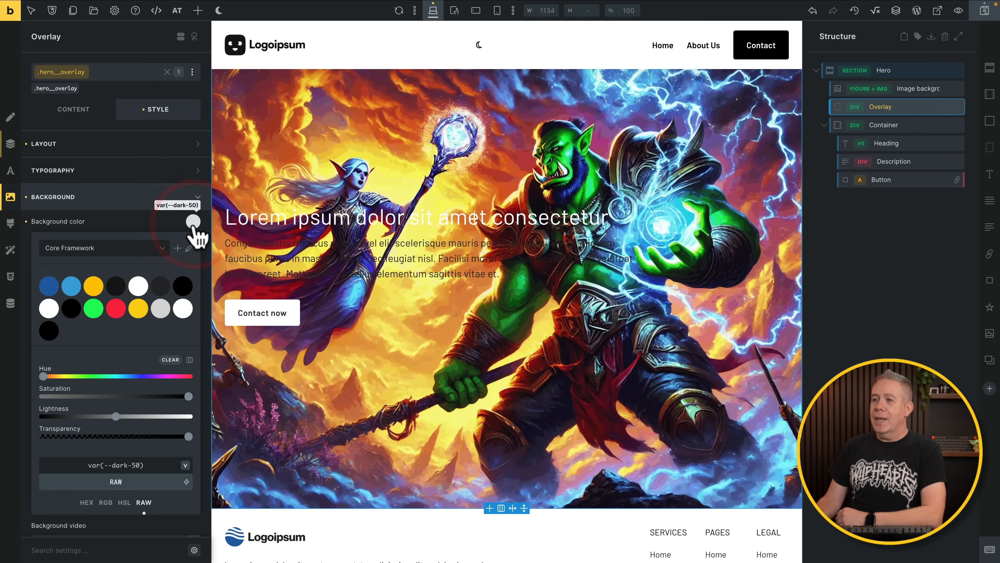
pyautogui.click(49, 331)
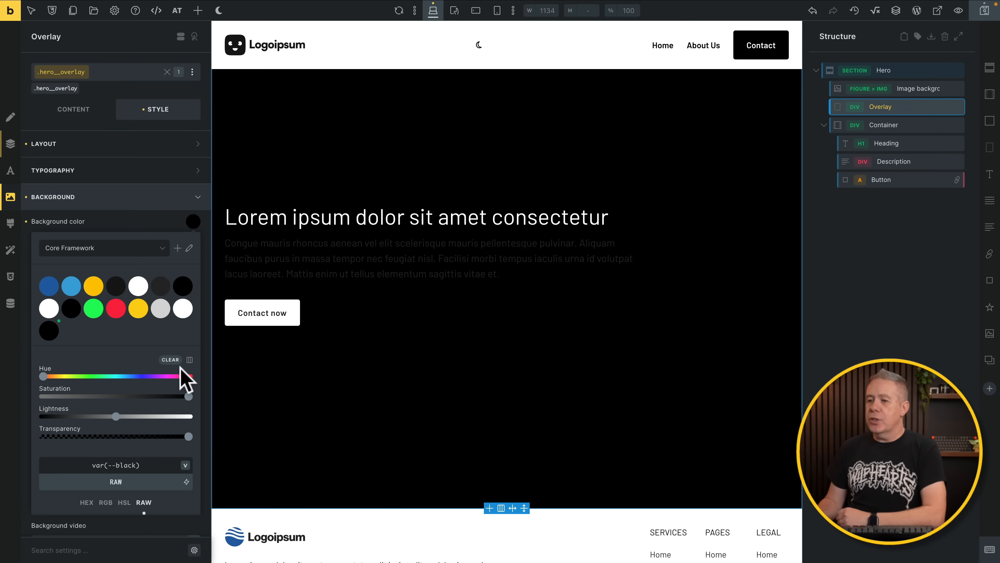
pyautogui.moveTo(187, 437); pyautogui.dragTo(96, 437)
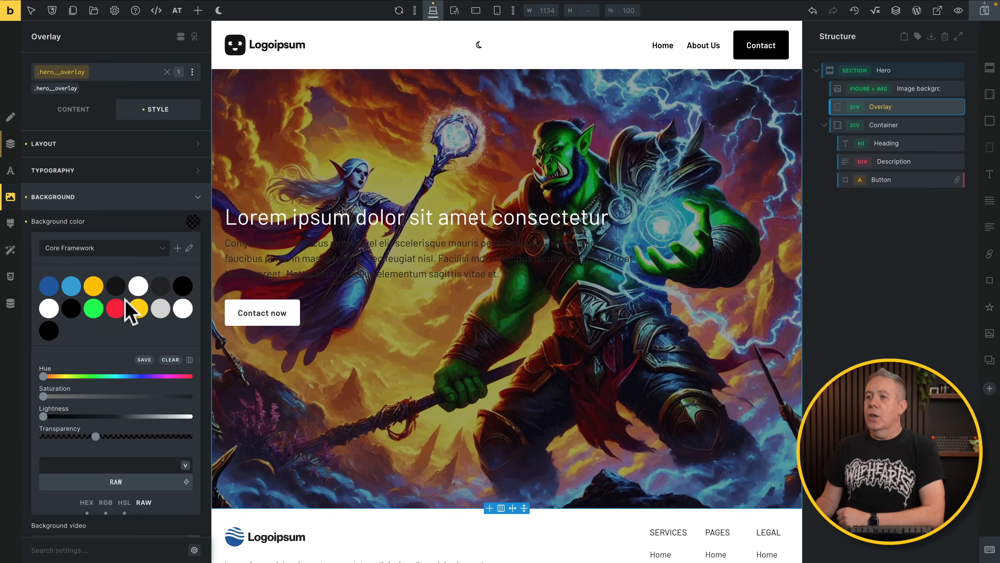
pyautogui.click(119, 193)
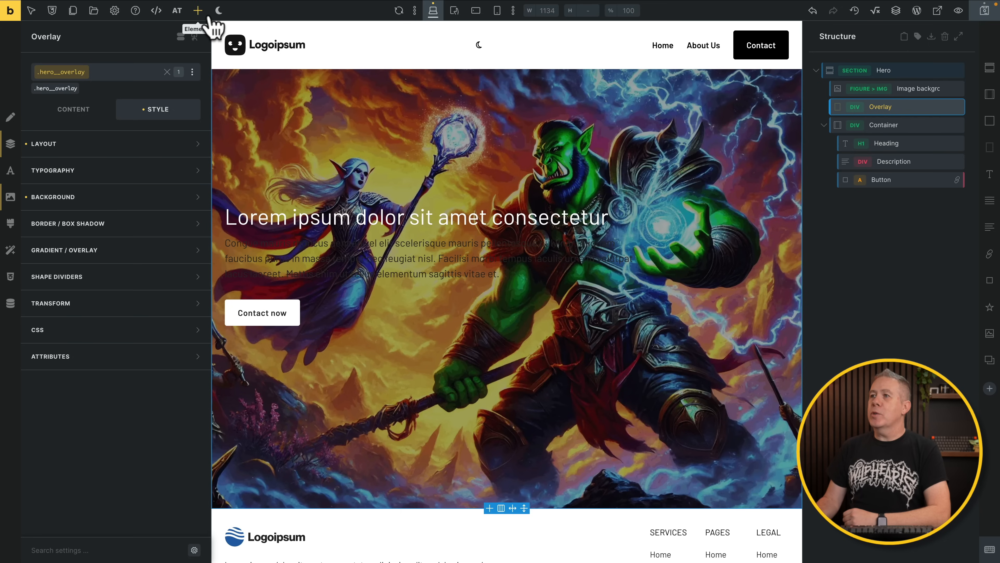
pyautogui.click(219, 10)
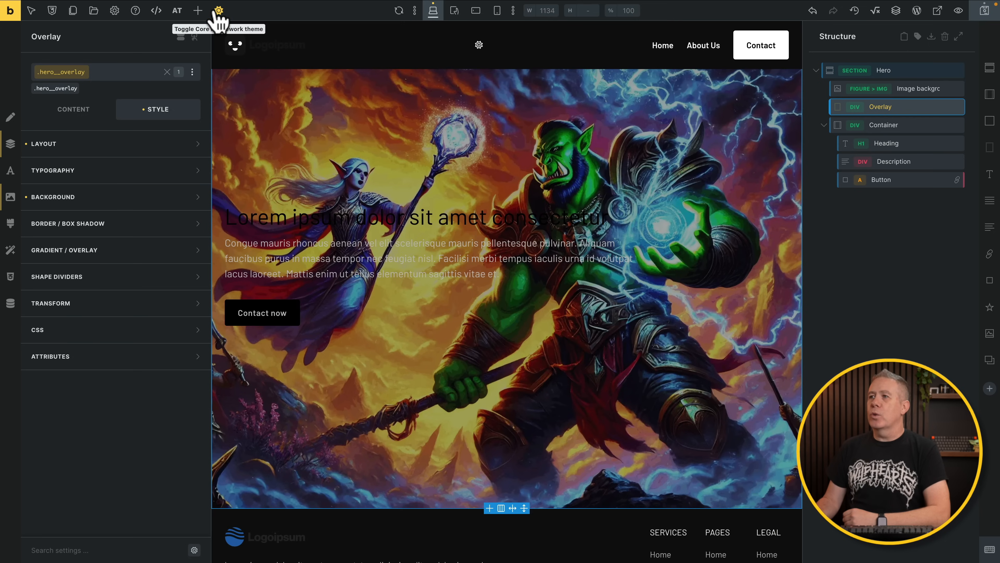
pyautogui.click(218, 10)
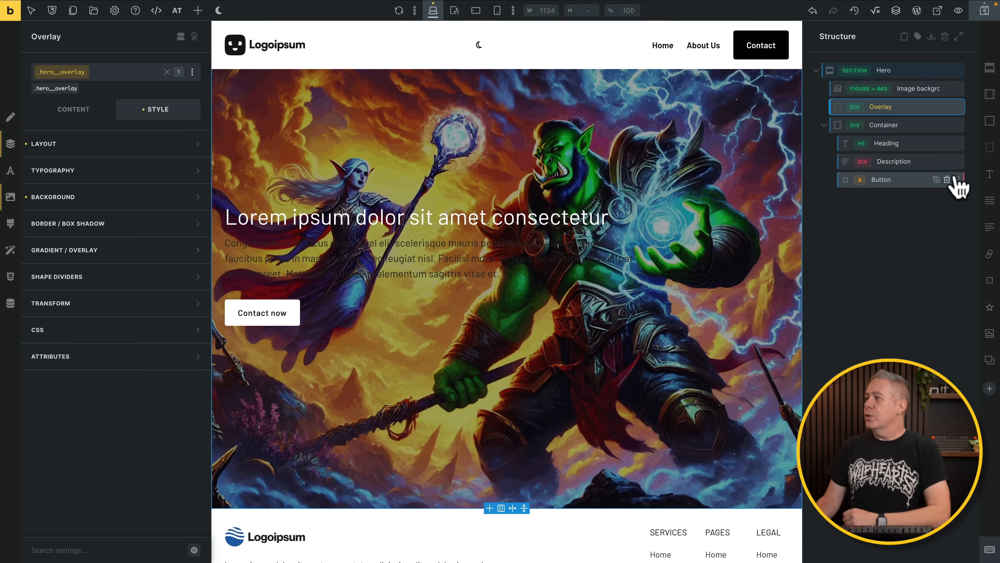
# - Set the text colour of the hero__heading class to the Core Framework variable var(--white)
pyautogui.click(903, 147)
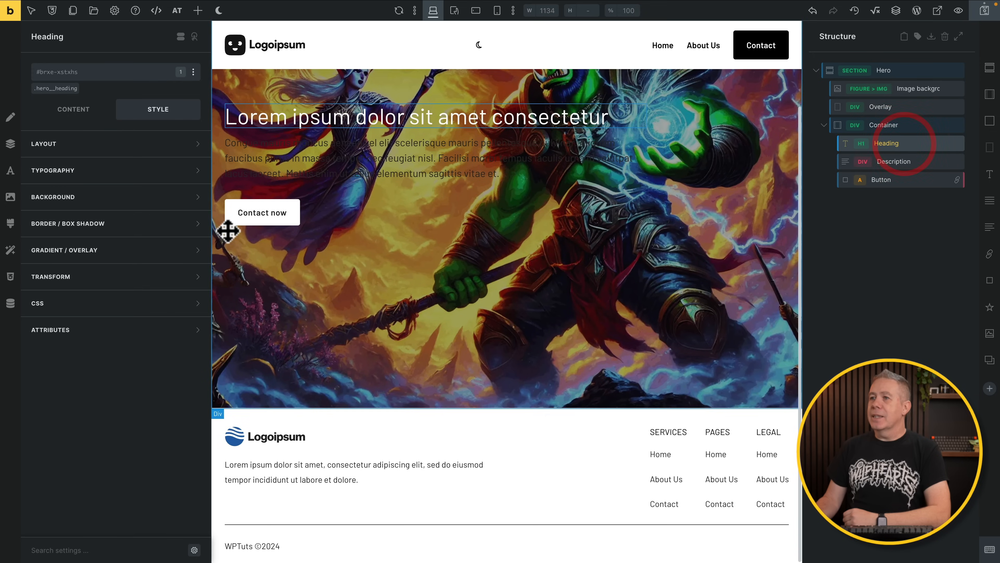
pyautogui.click(48, 89)
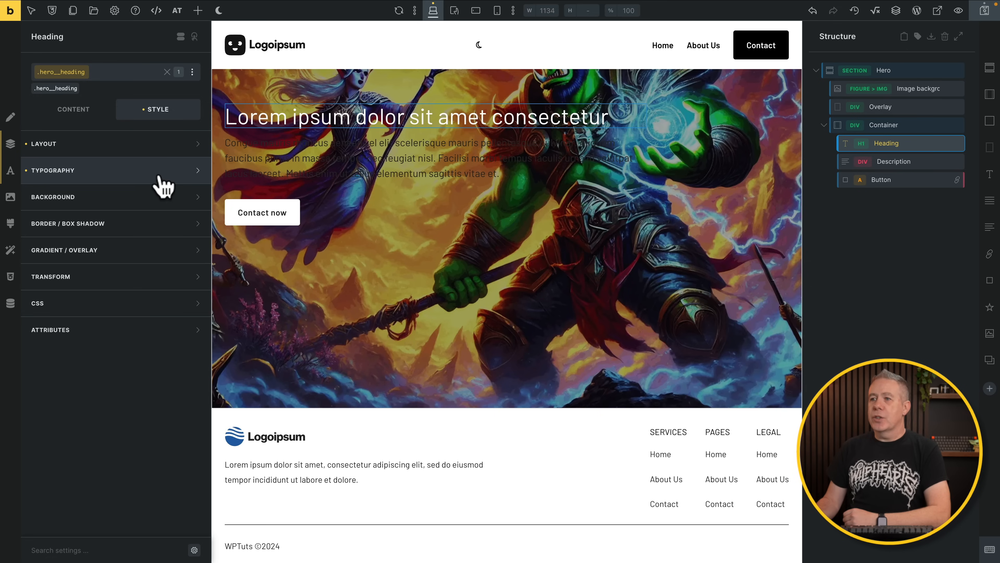
pyautogui.click(167, 175)
pyautogui.click(195, 196)
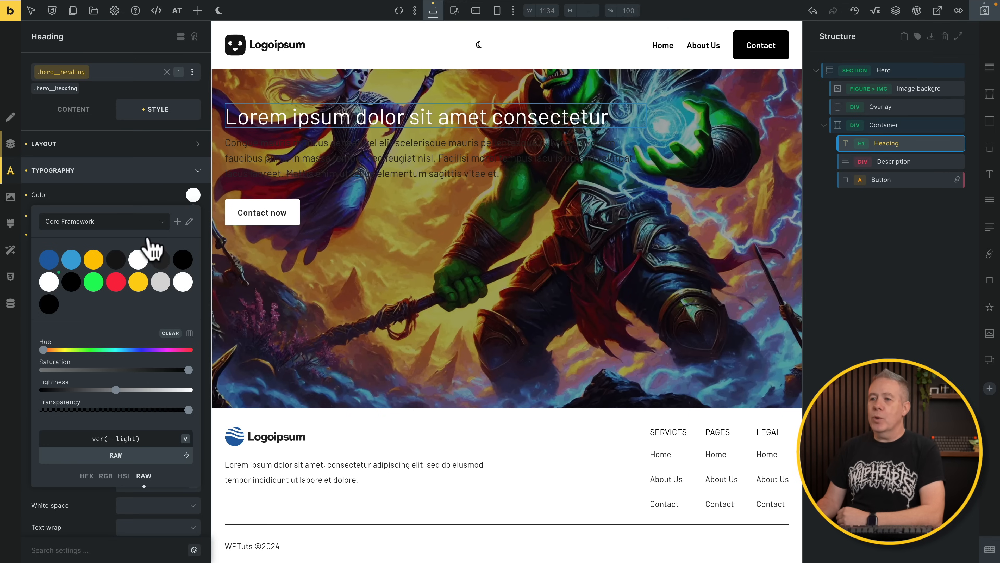
pyautogui.click(182, 286)
pyautogui.click(193, 194)
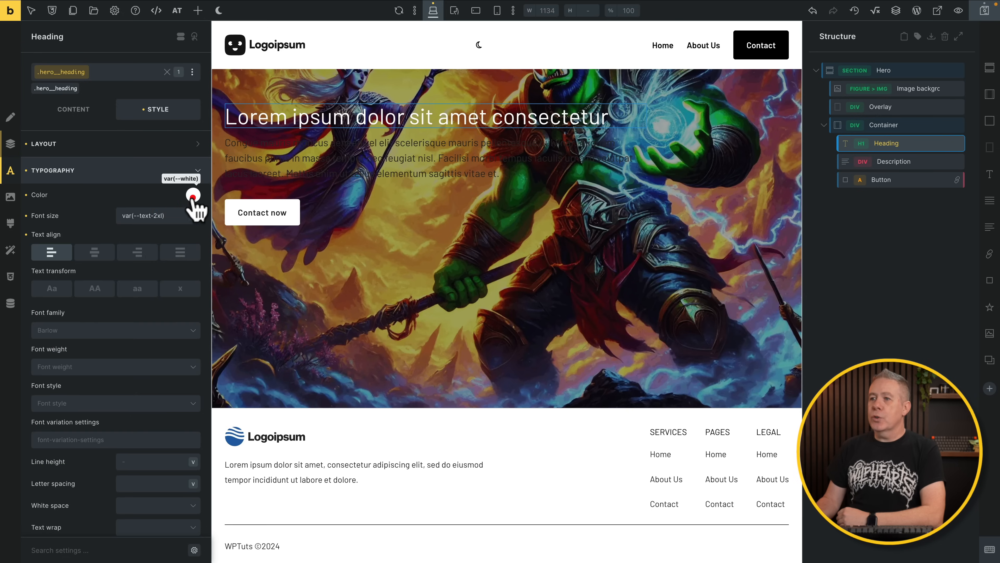
# - Set the font size of the hero__heading class to var(--text-4xl)
pyautogui.click(153, 215)
pyautogui.press('BackSpace')
pyautogui.write('4')
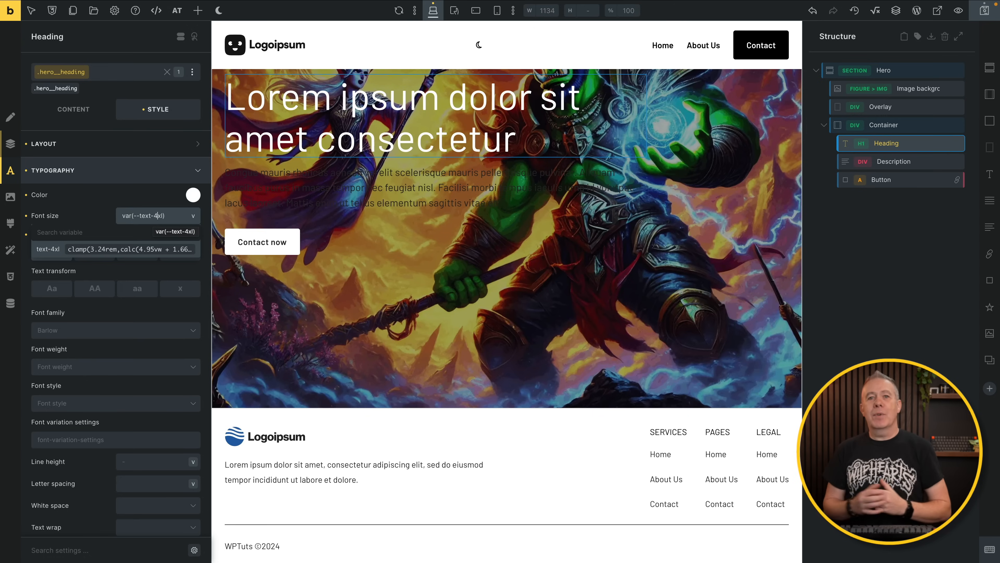
# - Set the font weight of the hero__heading class to 600 and its text transform to Capitalize
pyautogui.click(82, 216)
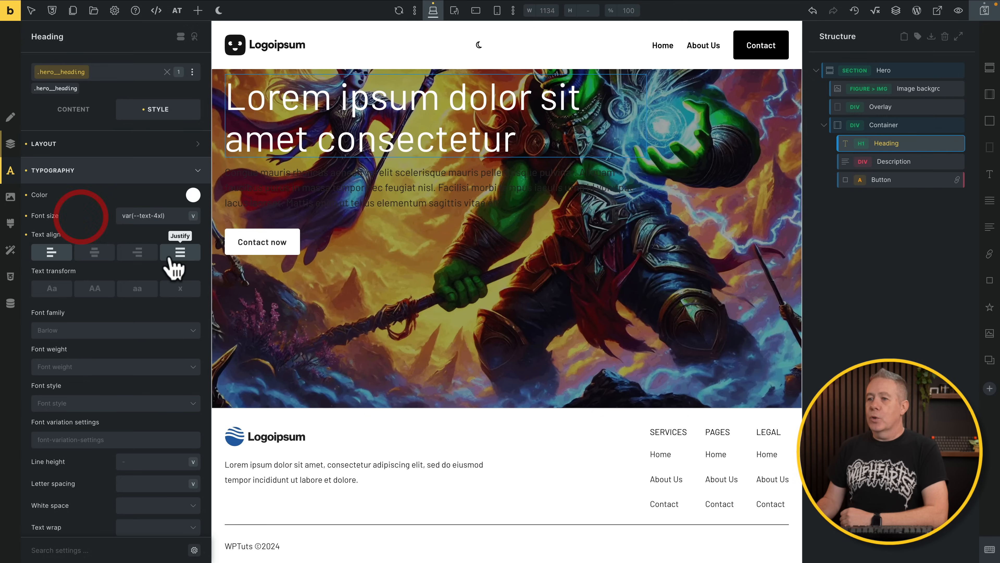
pyautogui.click(77, 367)
pyautogui.click(56, 464)
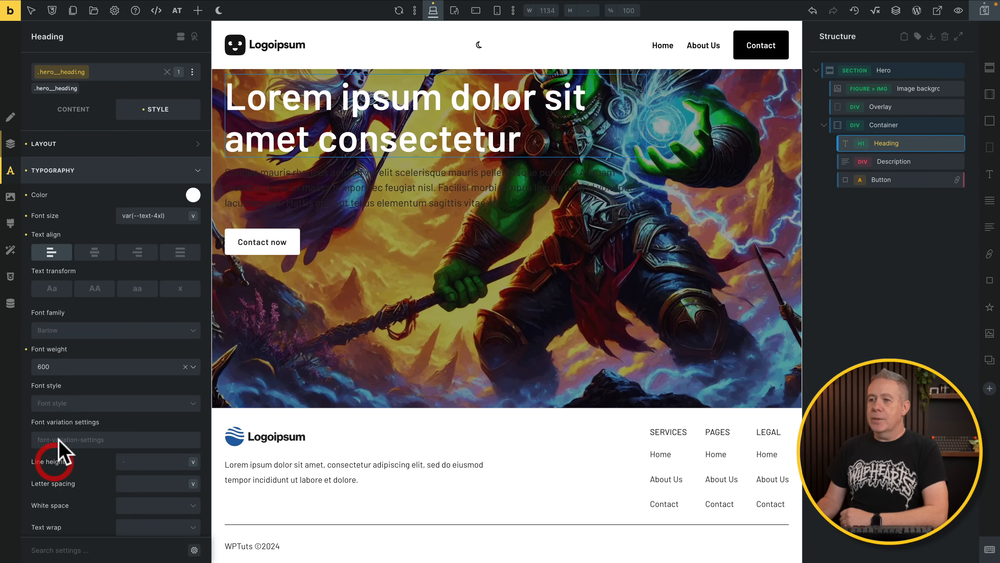
pyautogui.click(94, 291)
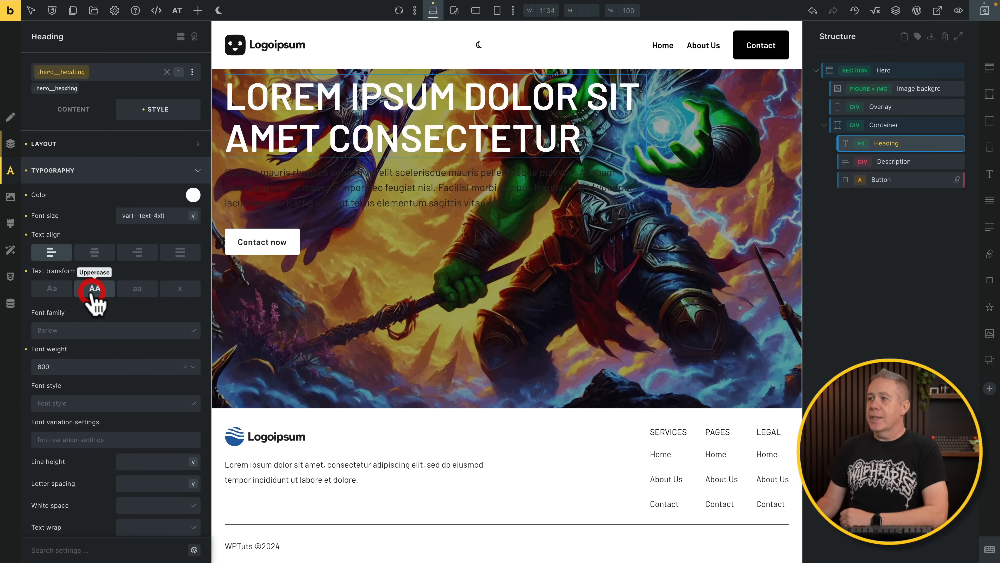
pyautogui.click(60, 290)
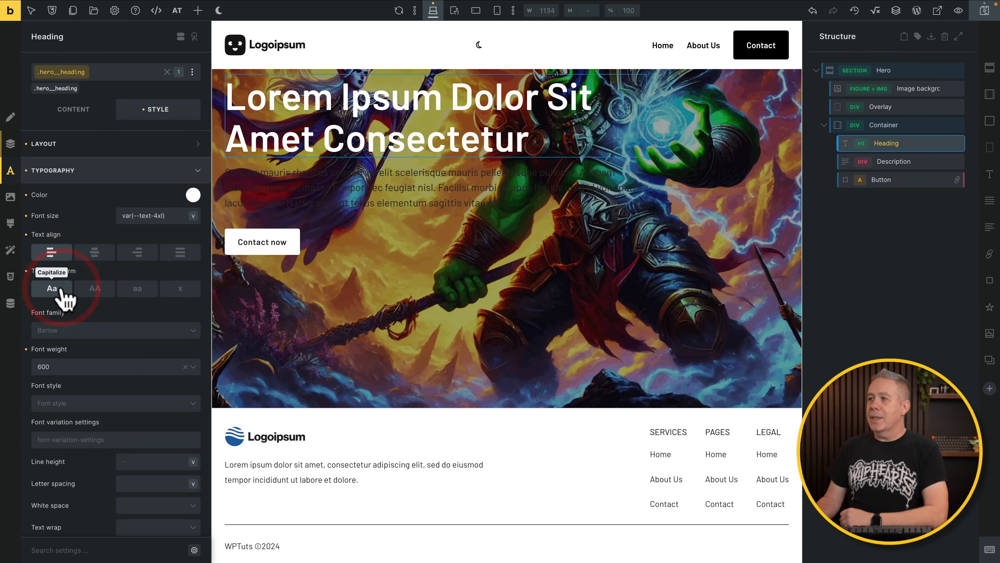
# - Preview the restyled hero heading in the Core Framework dark theme, and return to light mode
pyautogui.scroll(3, 381, 253)
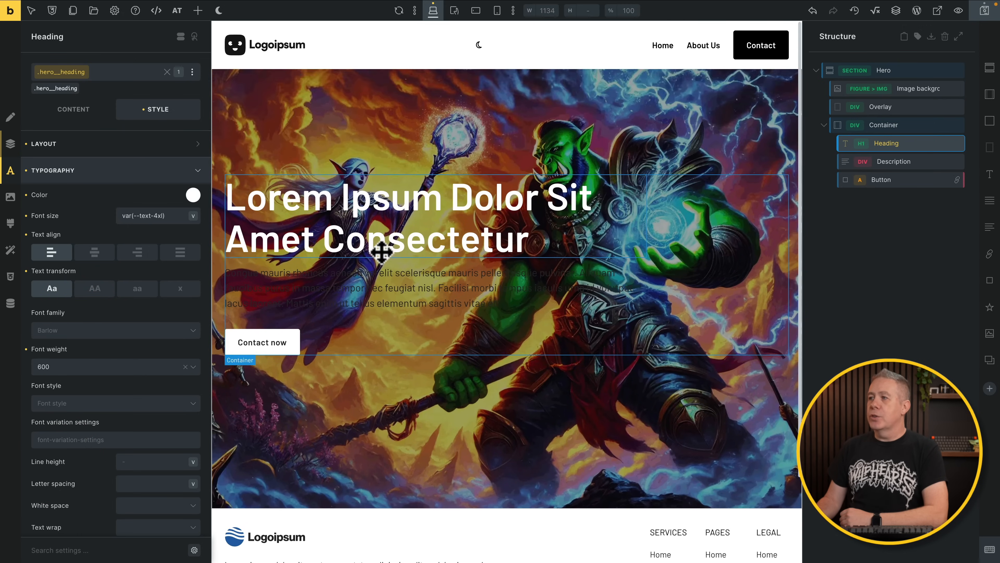
pyautogui.click(219, 11)
pyautogui.click(218, 11)
pyautogui.click(218, 11)
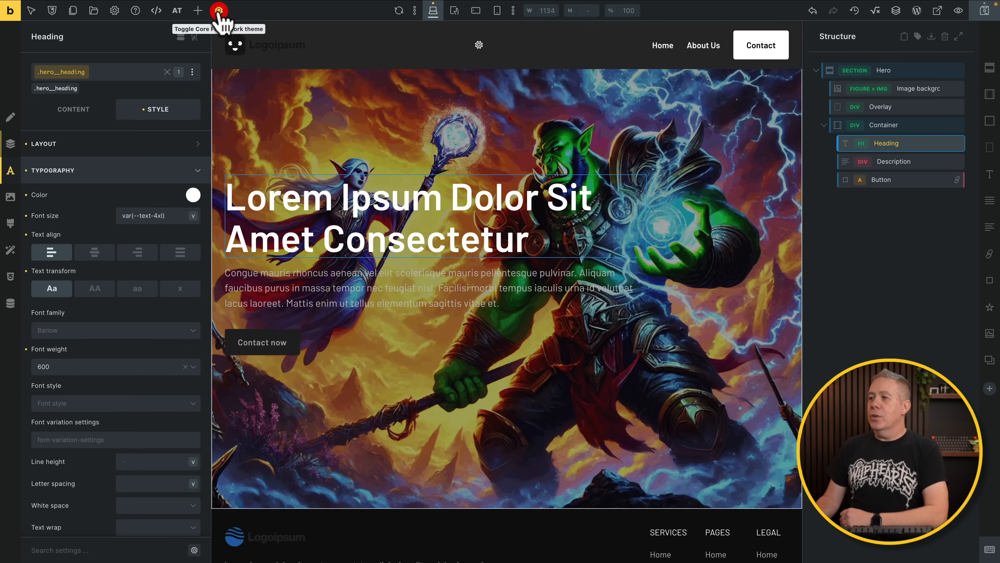
pyautogui.click(219, 11)
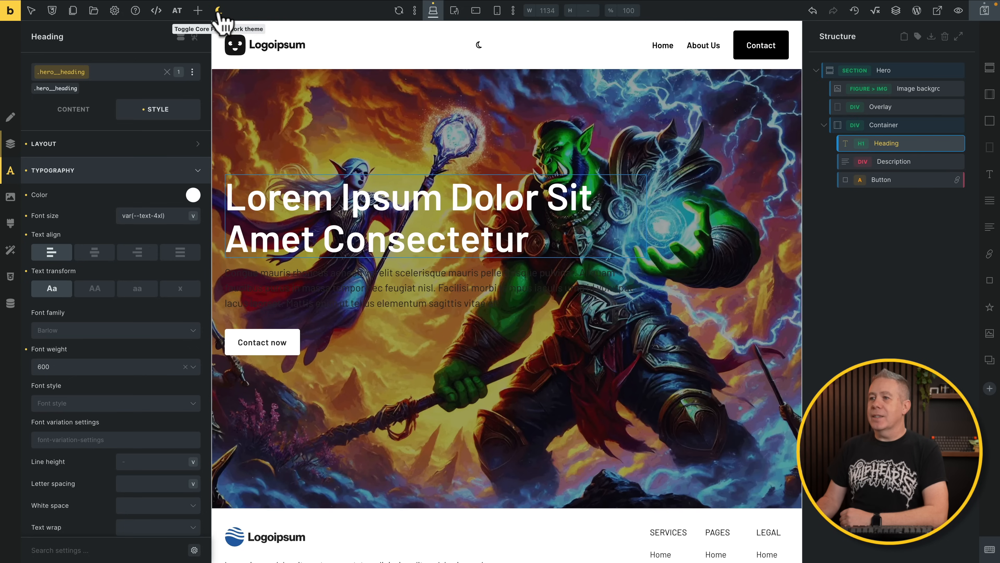
# - Set the text colour of the hero__description class to the Core Framework variable var(--white)
pyautogui.click(909, 160)
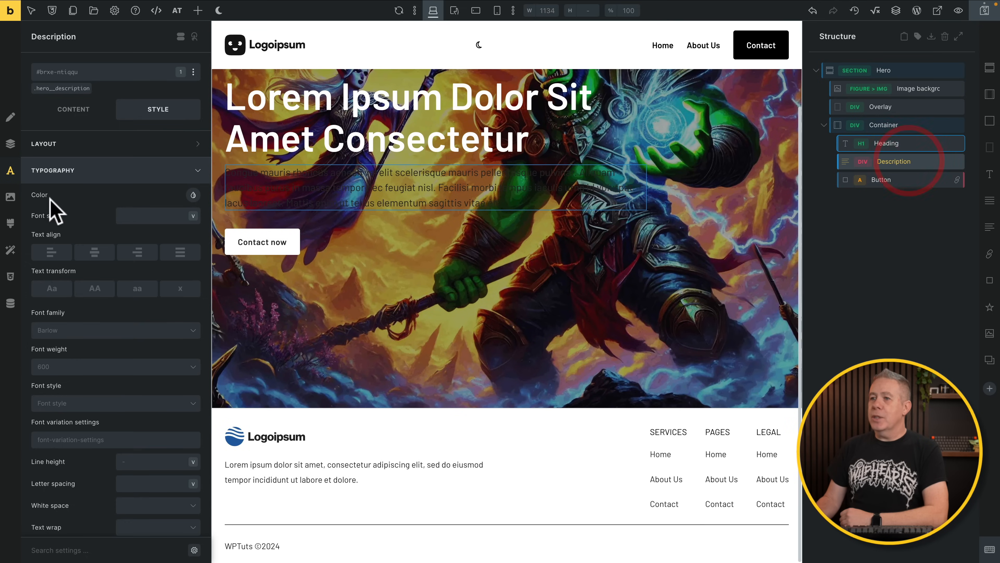
pyautogui.click(59, 89)
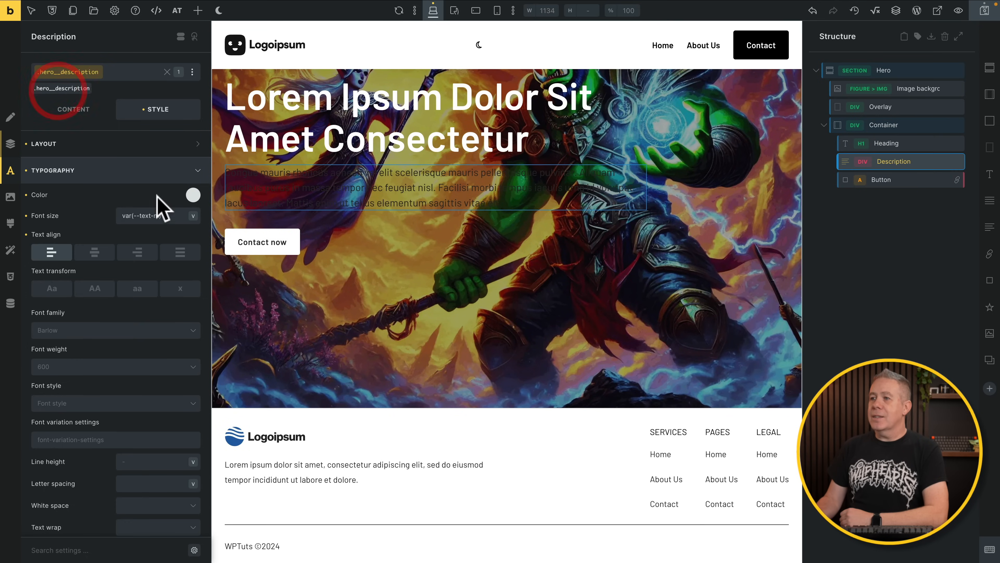
pyautogui.click(193, 194)
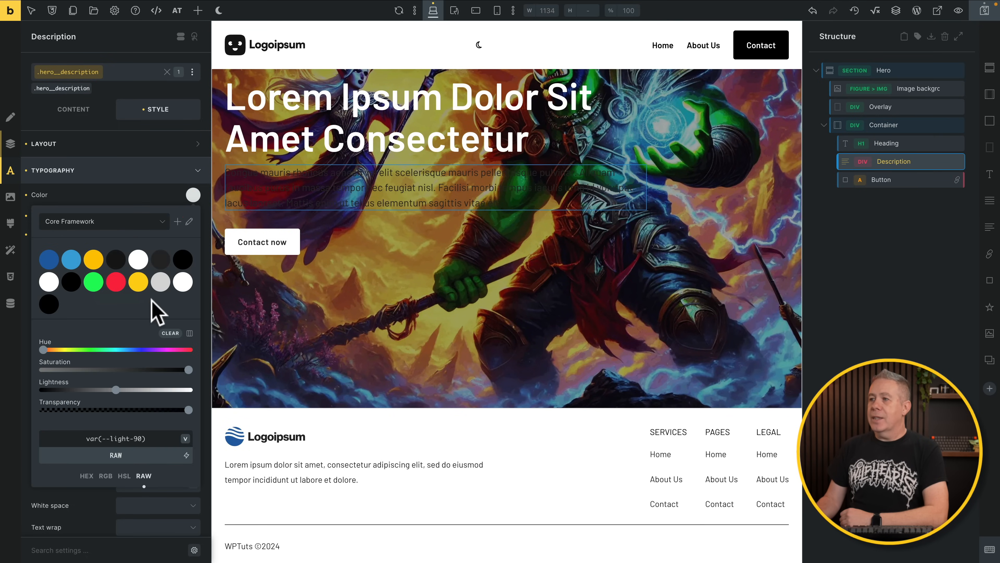
pyautogui.click(182, 283)
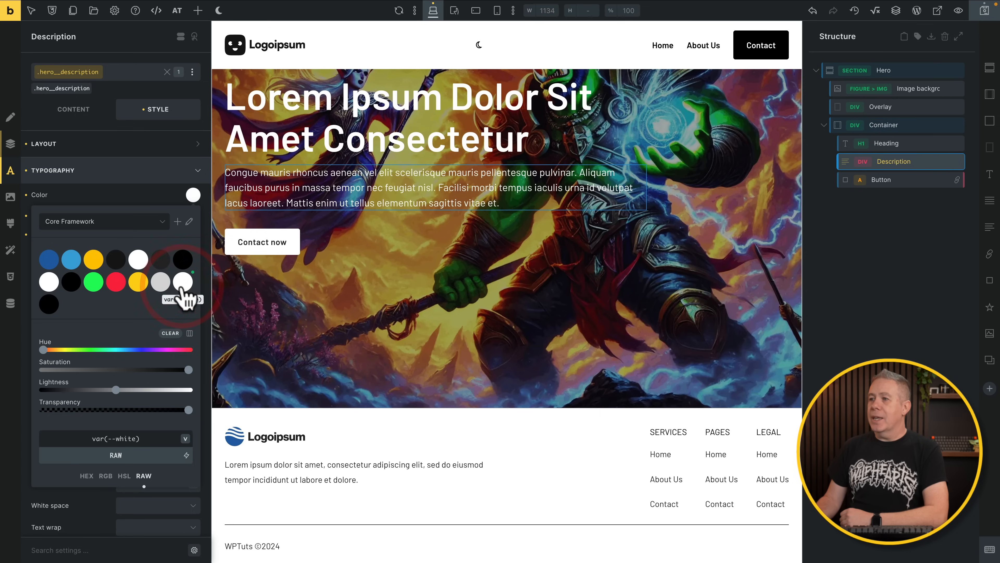
# - Open the style choices for the hero__btn class on the hero's Contact now button
pyautogui.click(890, 180)
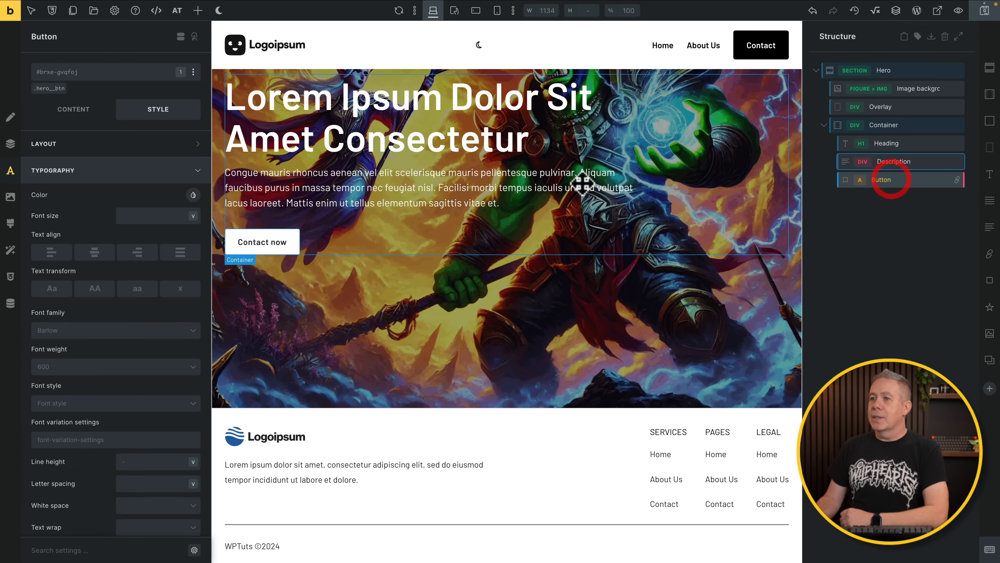
pyautogui.click(66, 108)
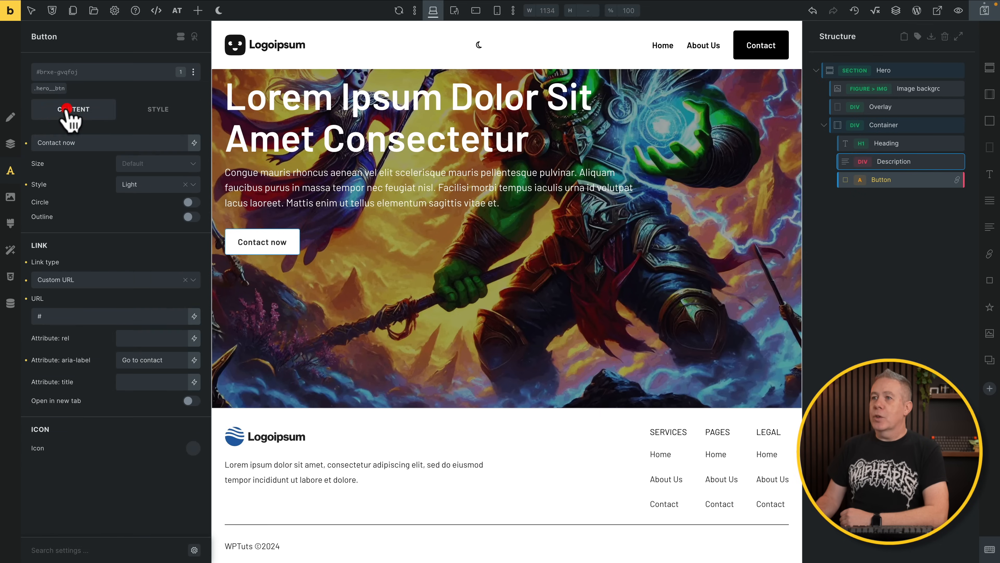
pyautogui.click(43, 88)
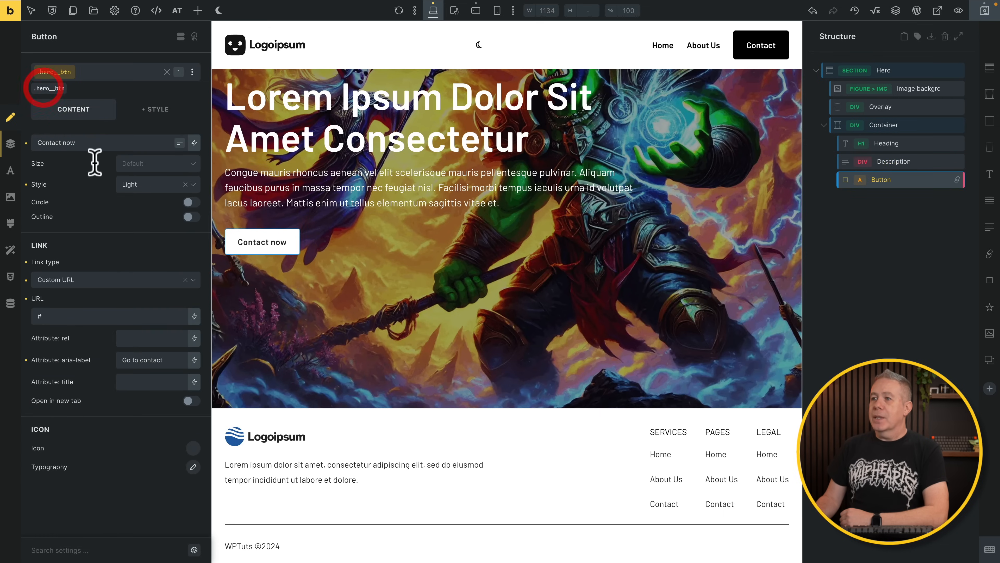
pyautogui.click(194, 185)
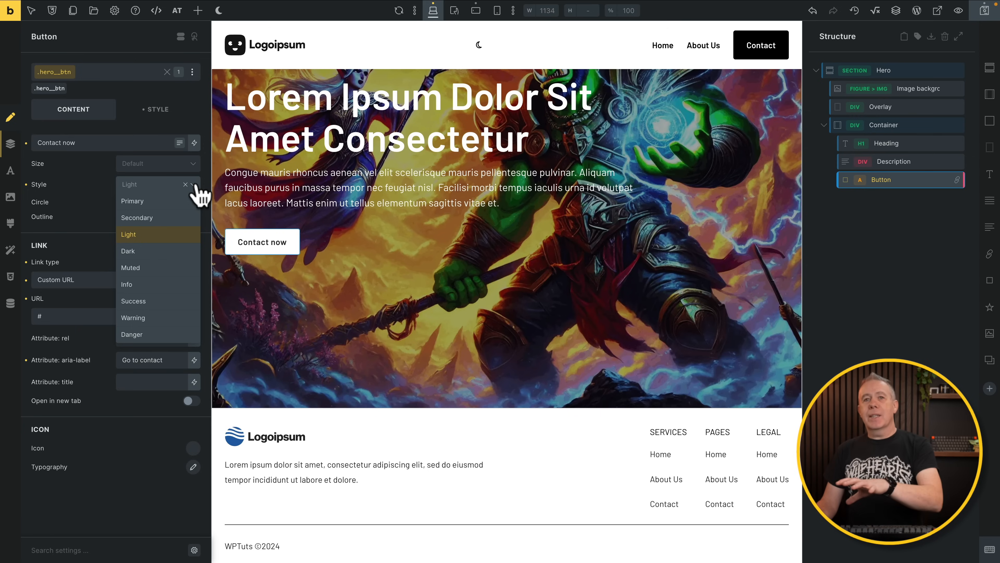
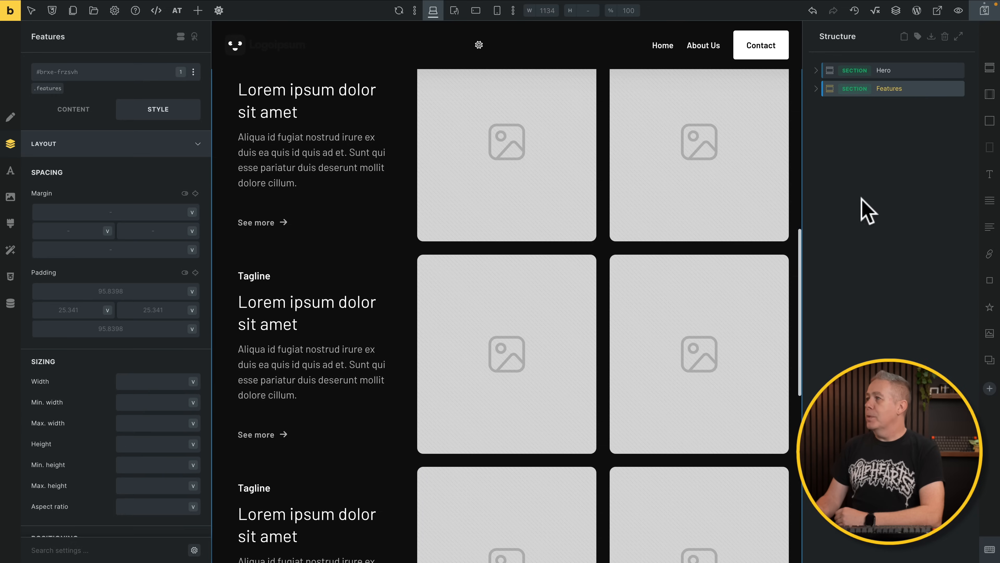
# - Examine the Features section's structure, including its CSS Styles element, Container and list of card grids
pyautogui.click(816, 88)
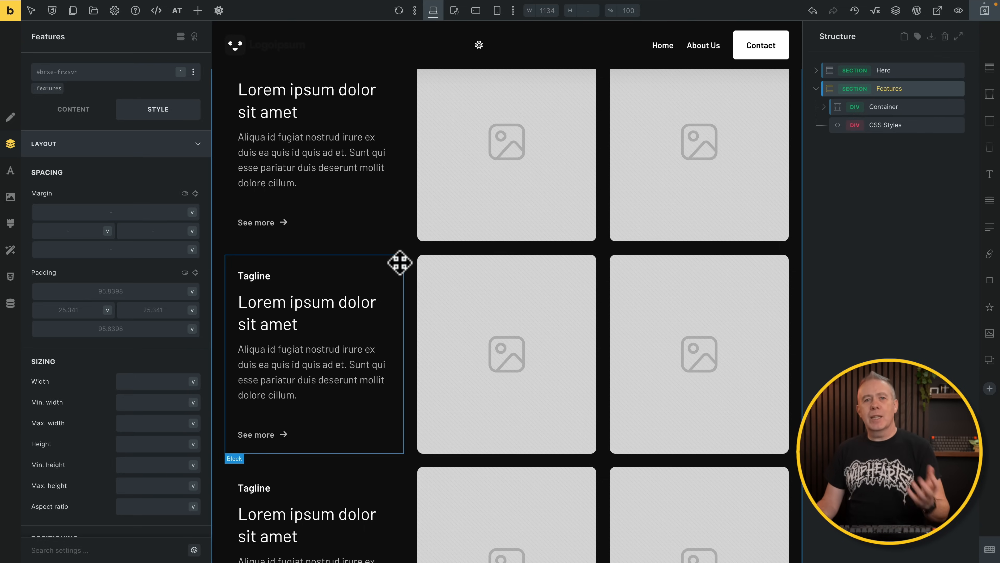
pyautogui.click(904, 127)
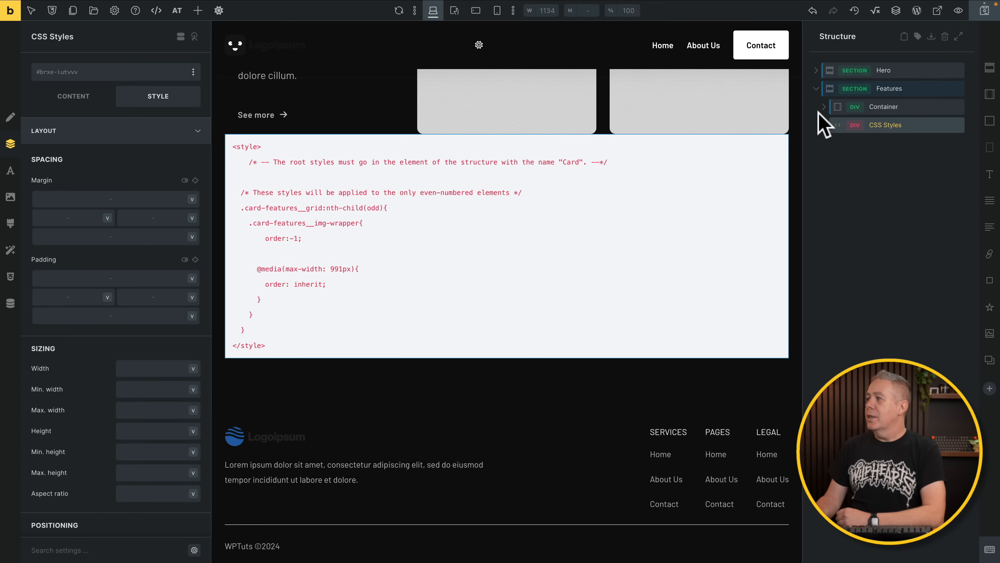
pyautogui.click(827, 107)
pyautogui.click(833, 144)
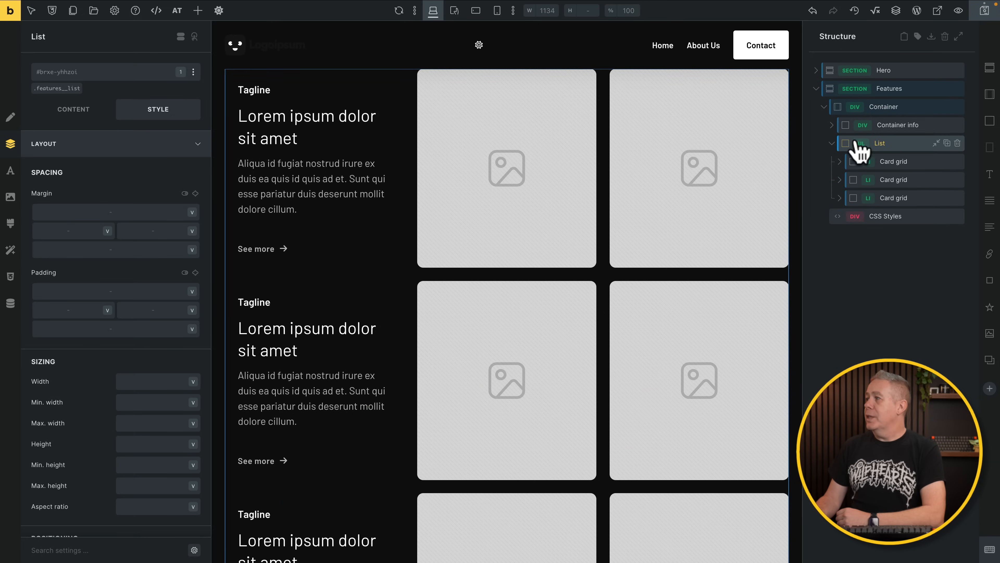
pyautogui.click(898, 110)
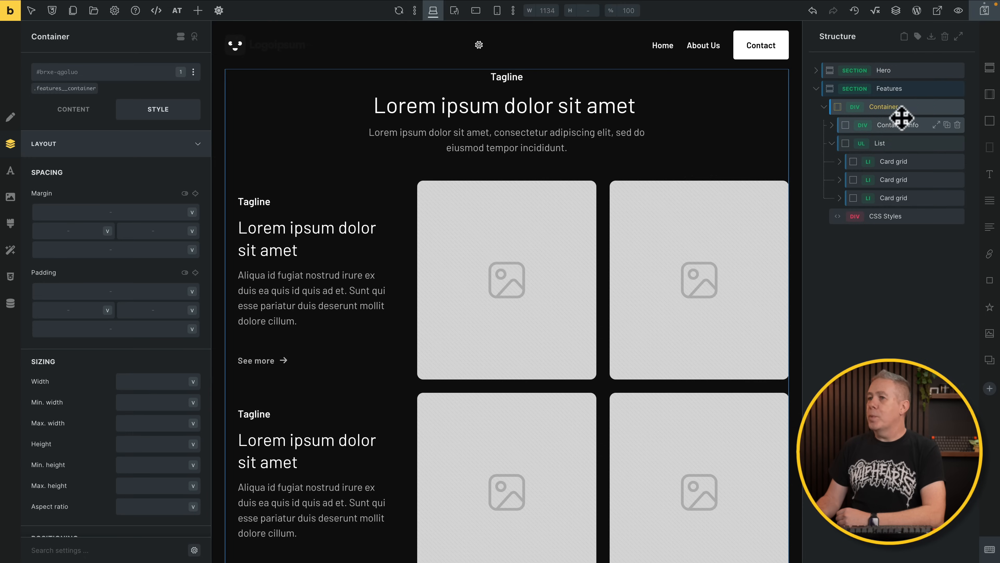
# - Copy the CSS rules from inside the style tags of the Features section's CSS Styles element
pyautogui.click(884, 217)
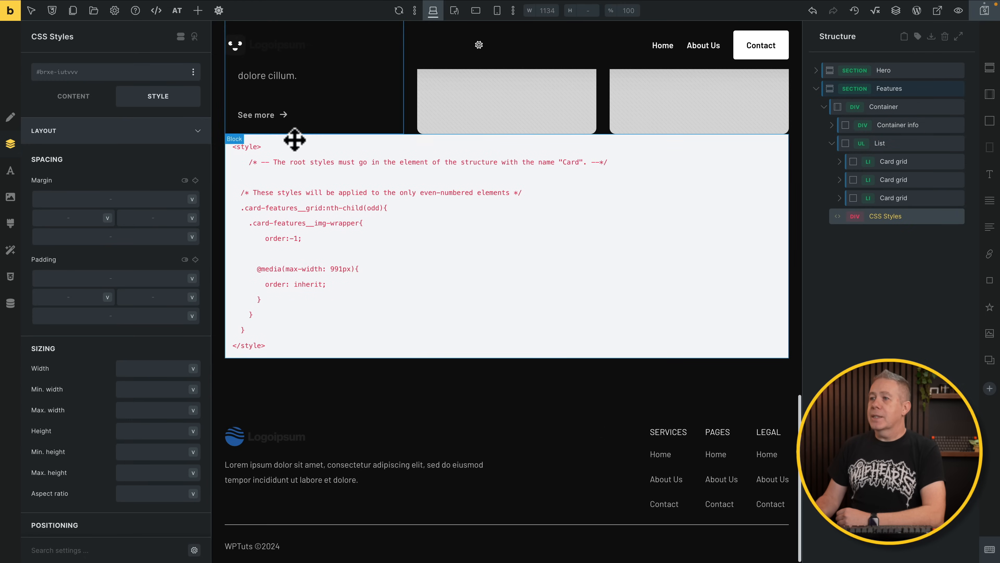
pyautogui.click(76, 97)
pyautogui.scroll(-2, 96, 243)
pyautogui.moveTo(69, 231); pyautogui.dragTo(44, 155)
pyautogui.hotkey('ctrl', 'c')
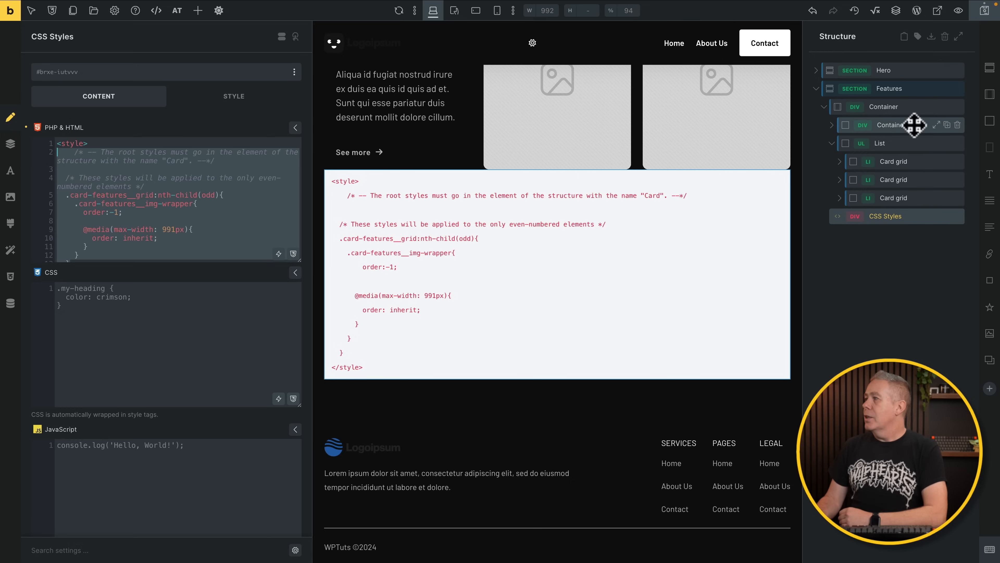
# - Paste the copied card rules inside a %root% block in the SuperPower CSS of the features__container class
pyautogui.click(904, 106)
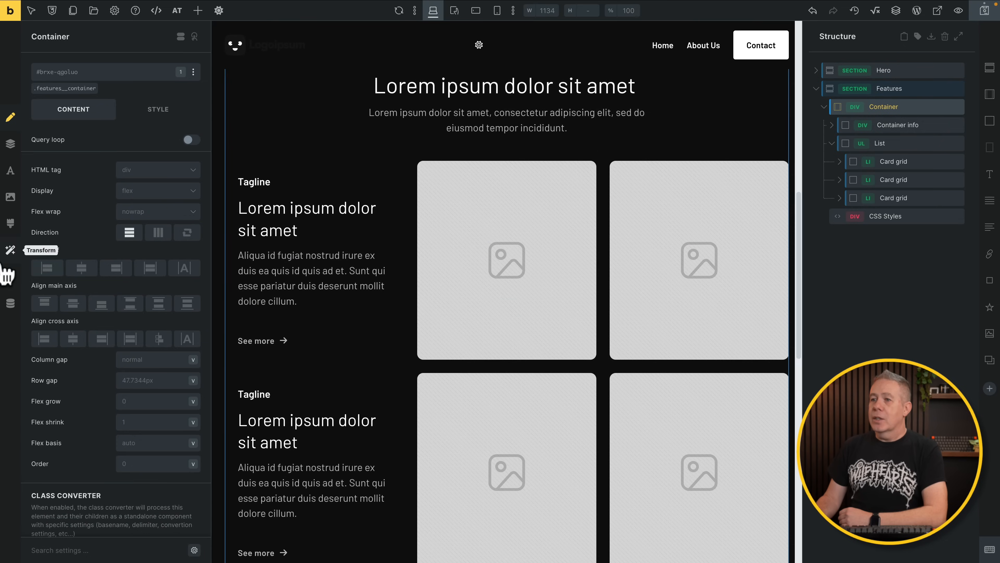
pyautogui.click(69, 89)
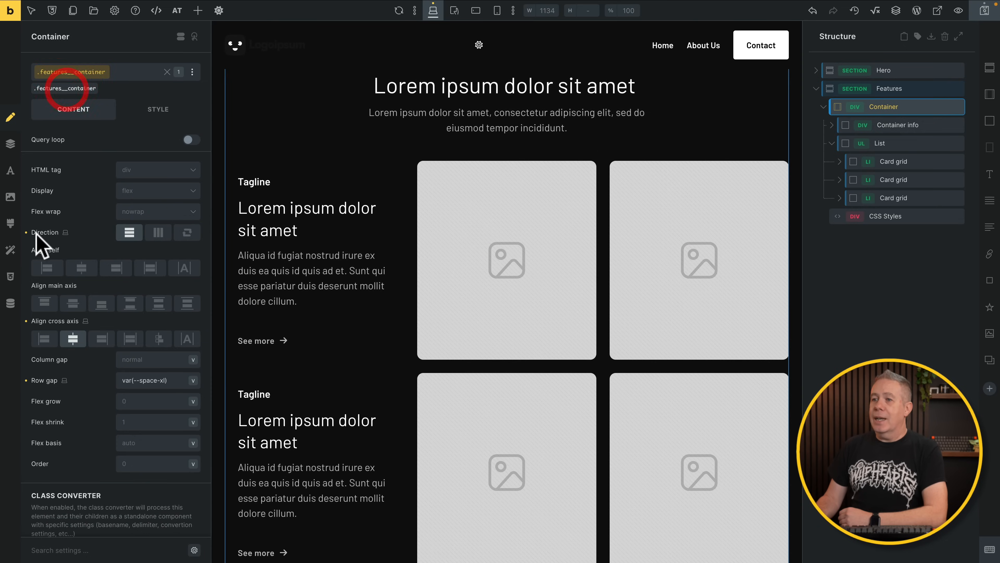
pyautogui.click(10, 277)
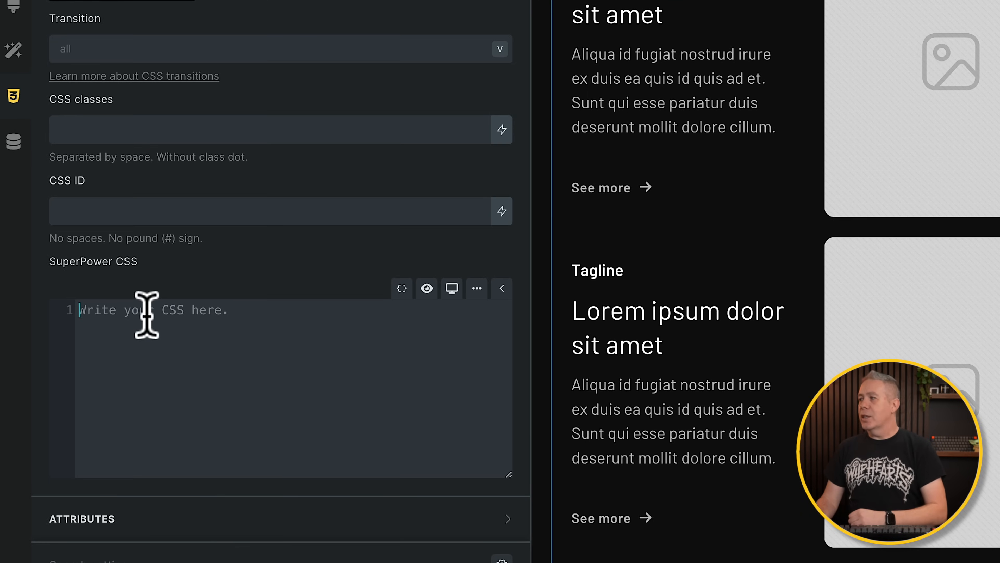
pyautogui.click(402, 290)
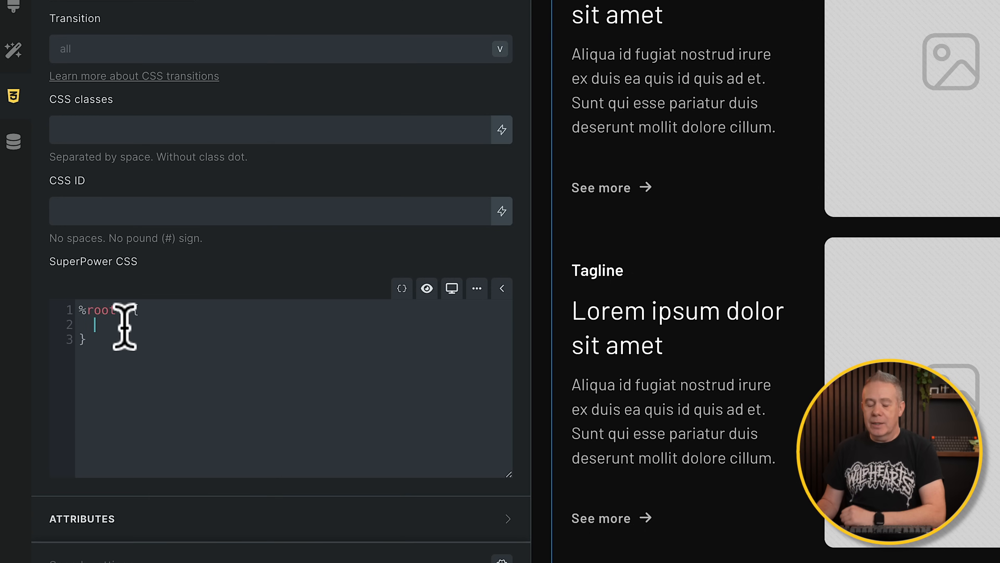
pyautogui.hotkey('ctrl', 'v')
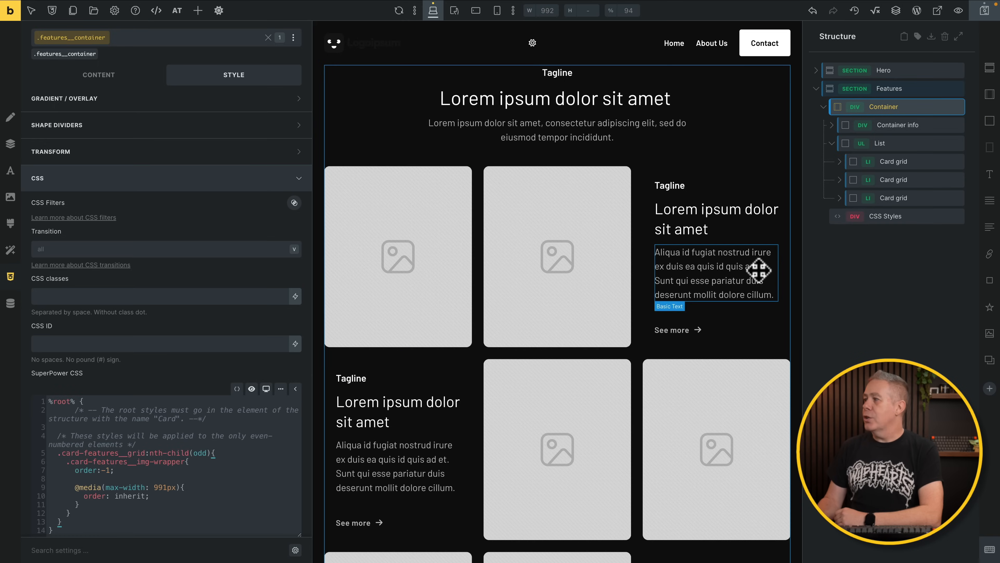
# - Delete the CSS Styles element from the Features section and return to the container's content settings
pyautogui.click(957, 216)
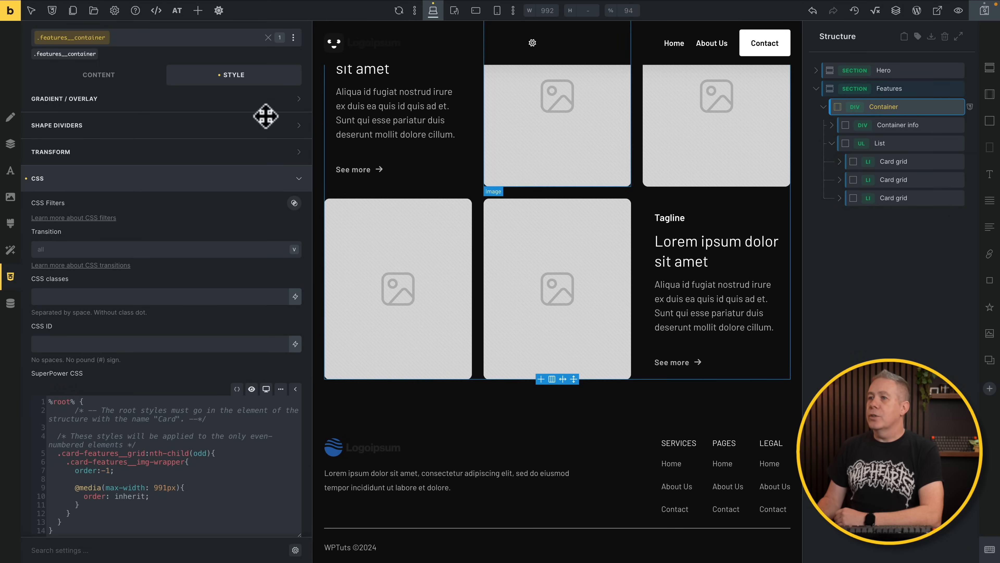
pyautogui.click(10, 117)
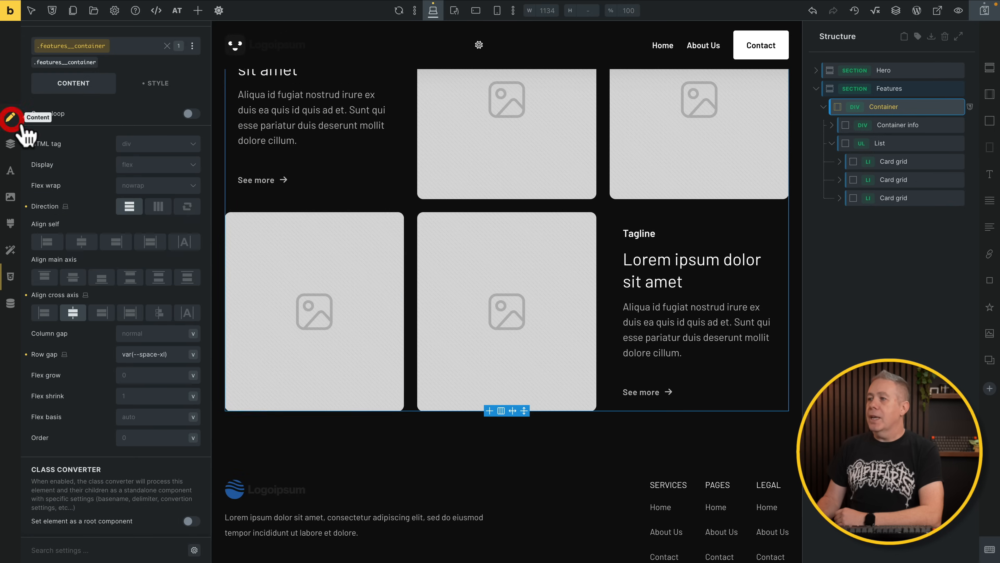
pyautogui.scroll(5, 374, 276)
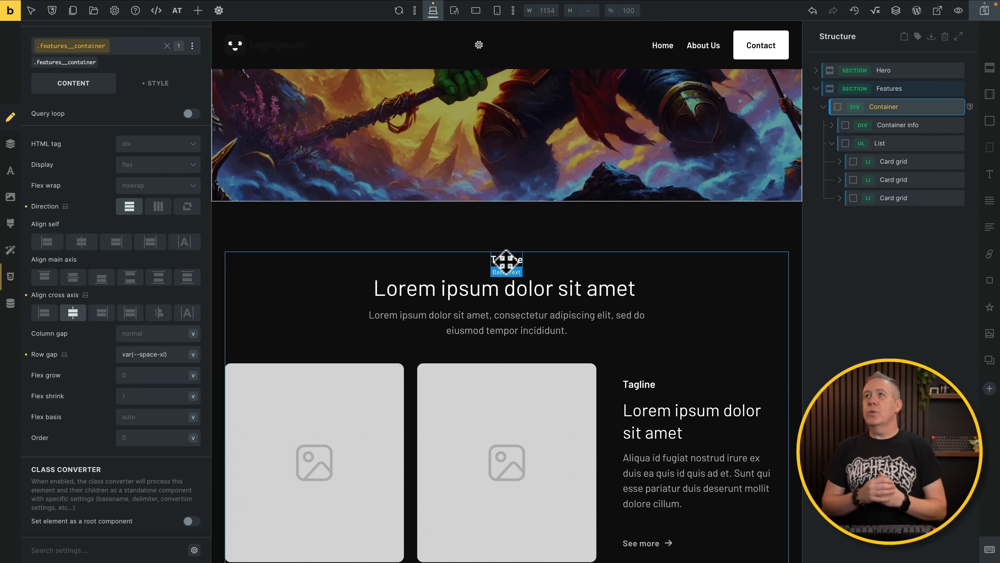
# - Replace the features__tagline class on the Features section's heading tagline with a new global class named global-tagline
pyautogui.click(507, 260)
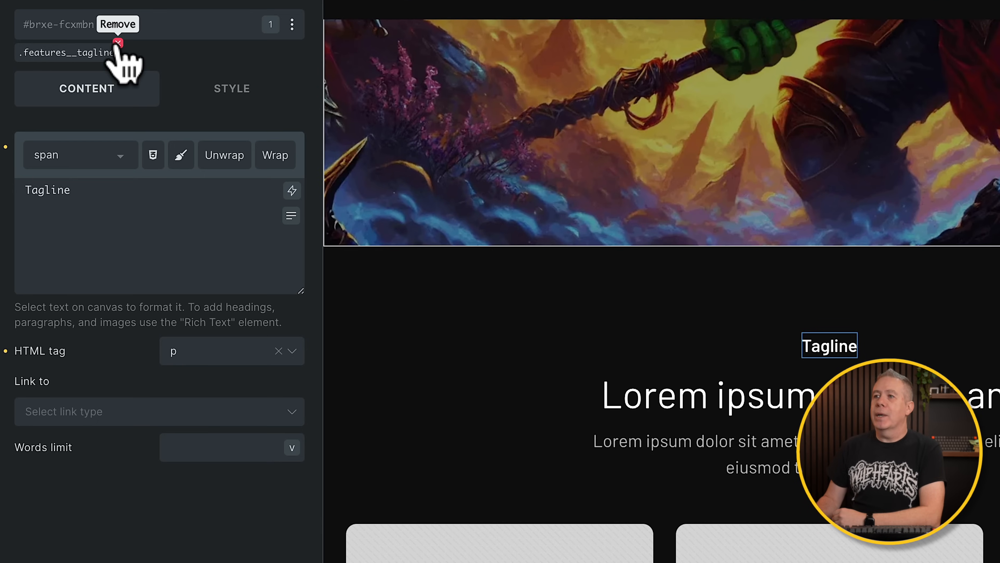
pyautogui.click(118, 42)
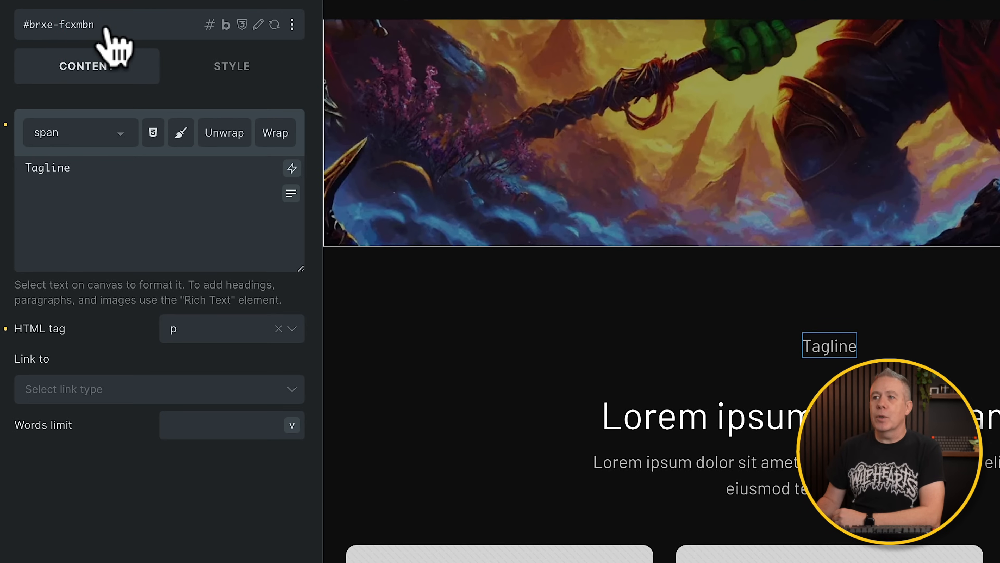
pyautogui.click(105, 29)
pyautogui.write('glo')
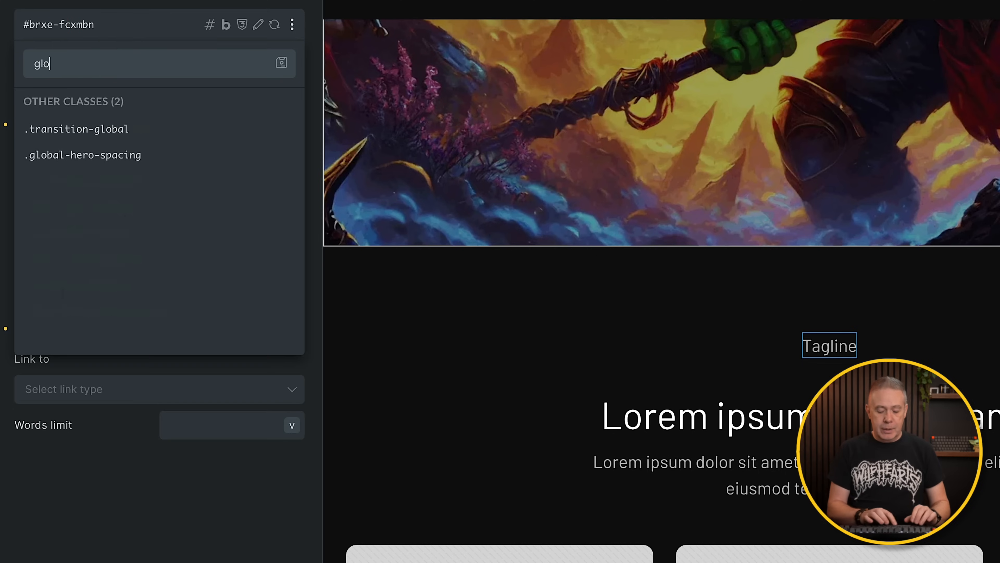
pyautogui.write('bal')
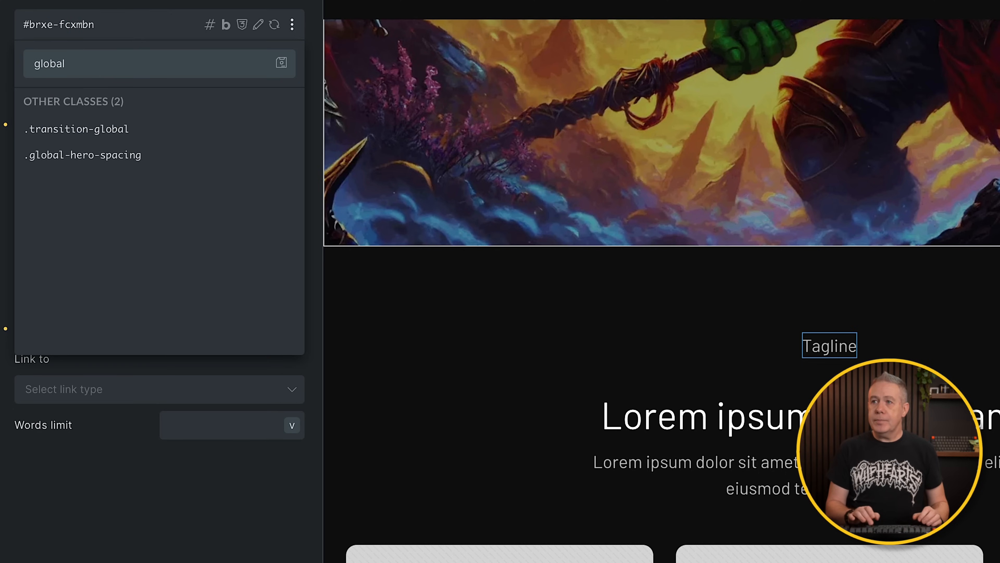
pyautogui.write('-tagline')
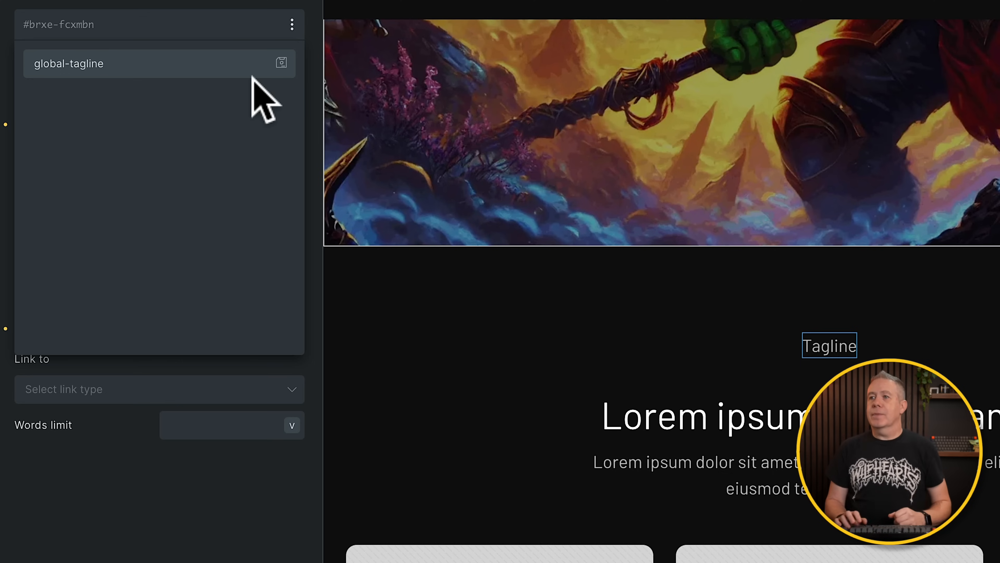
pyautogui.press('Return')
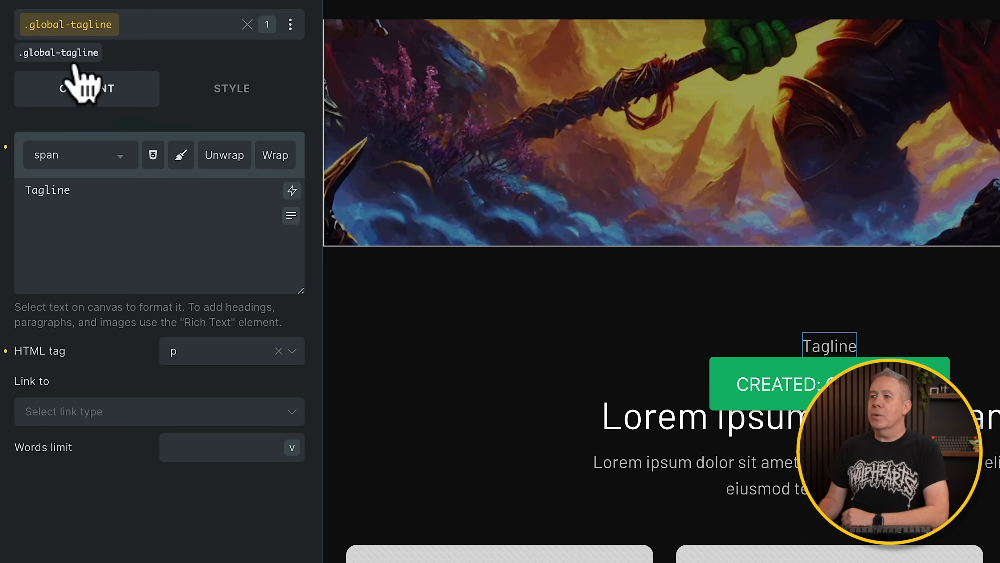
# - Set linked left and right padding of var(--space-xs) on the global-tagline class
pyautogui.click(230, 87)
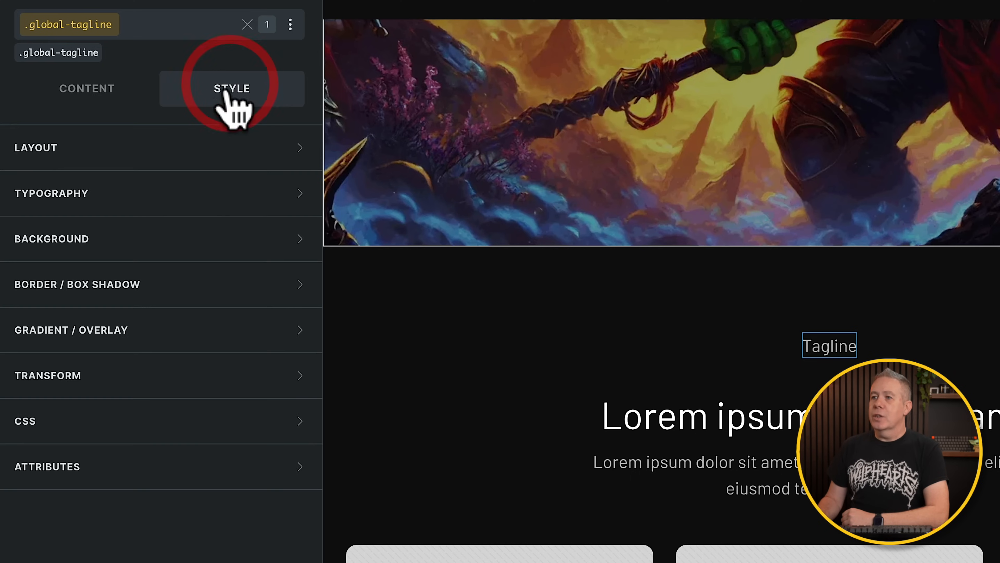
pyautogui.click(161, 149)
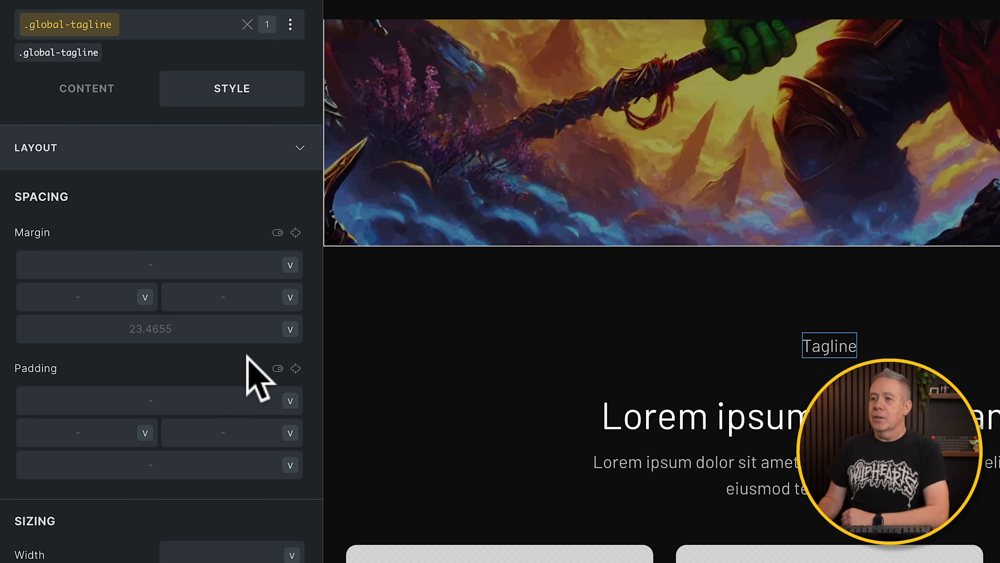
pyautogui.click(295, 368)
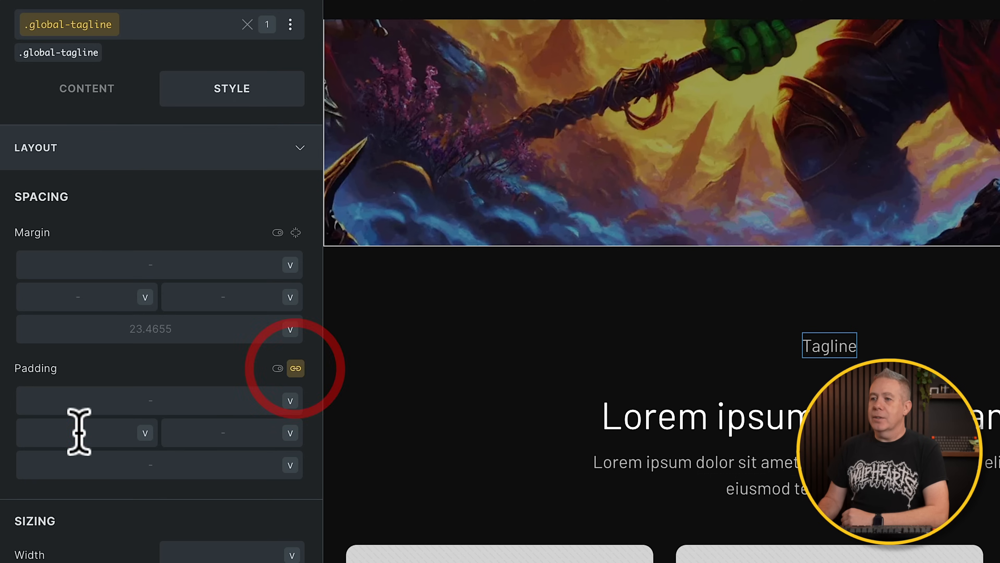
pyautogui.click(74, 432)
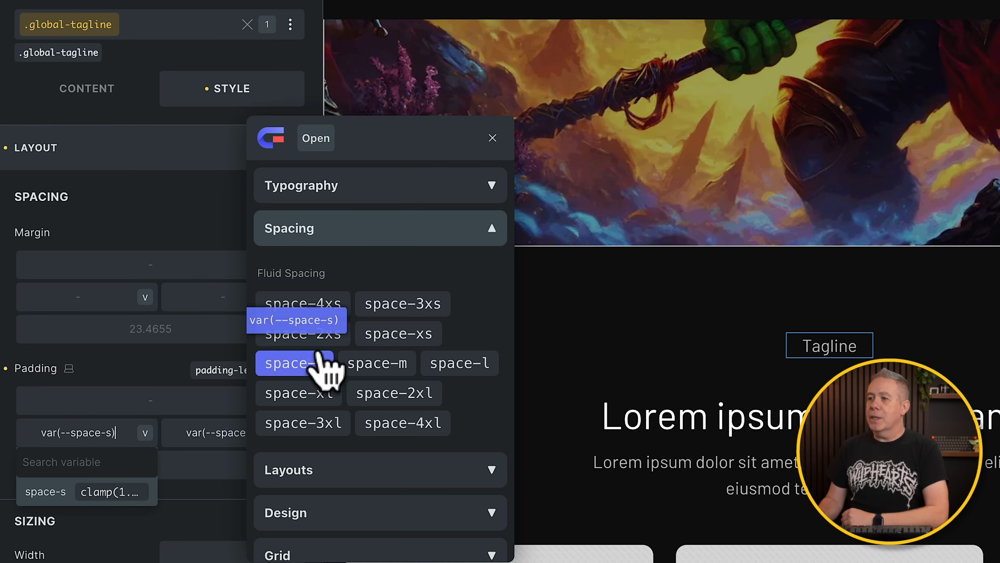
pyautogui.click(398, 335)
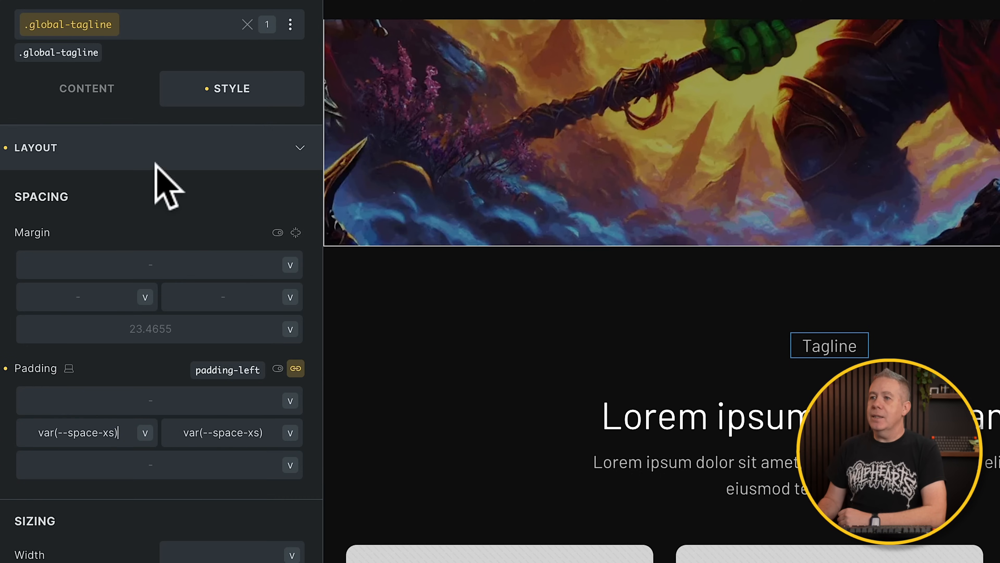
pyautogui.click(161, 149)
# - Give the global-tagline class a solid border with width 1 on all sides in the Core Framework tertiary yellow
pyautogui.click(167, 285)
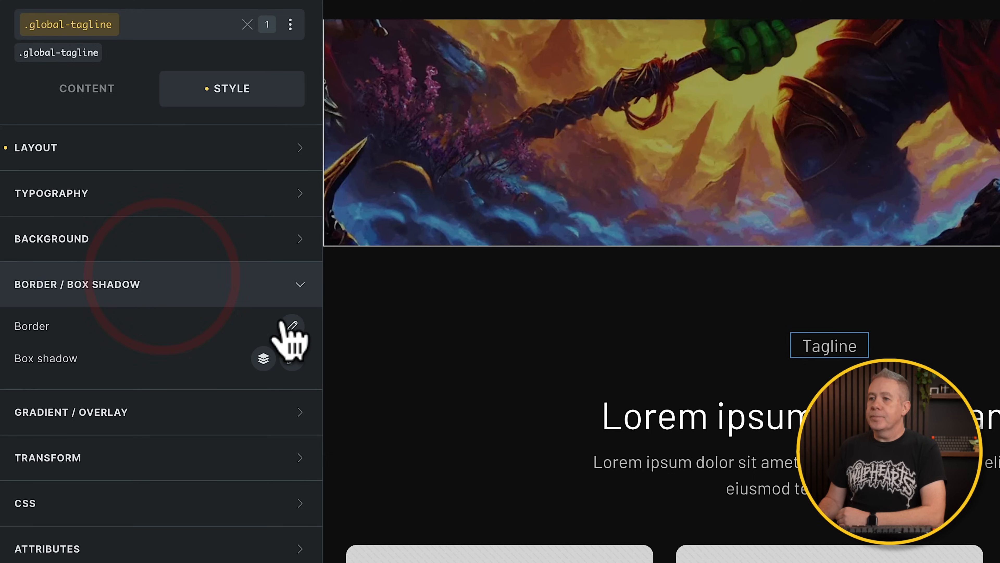
pyautogui.click(290, 325)
pyautogui.click(277, 385)
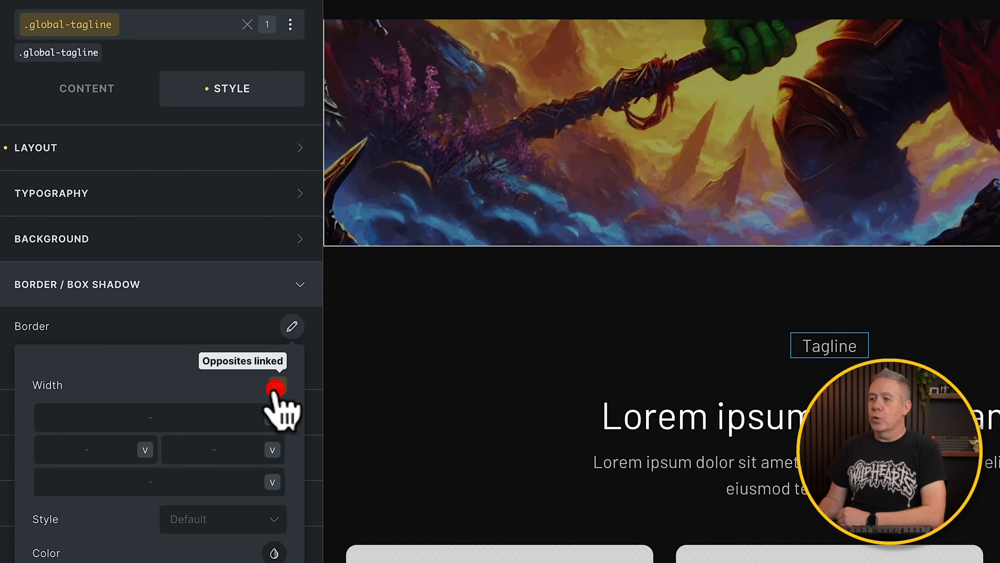
pyautogui.click(277, 385)
pyautogui.click(214, 409)
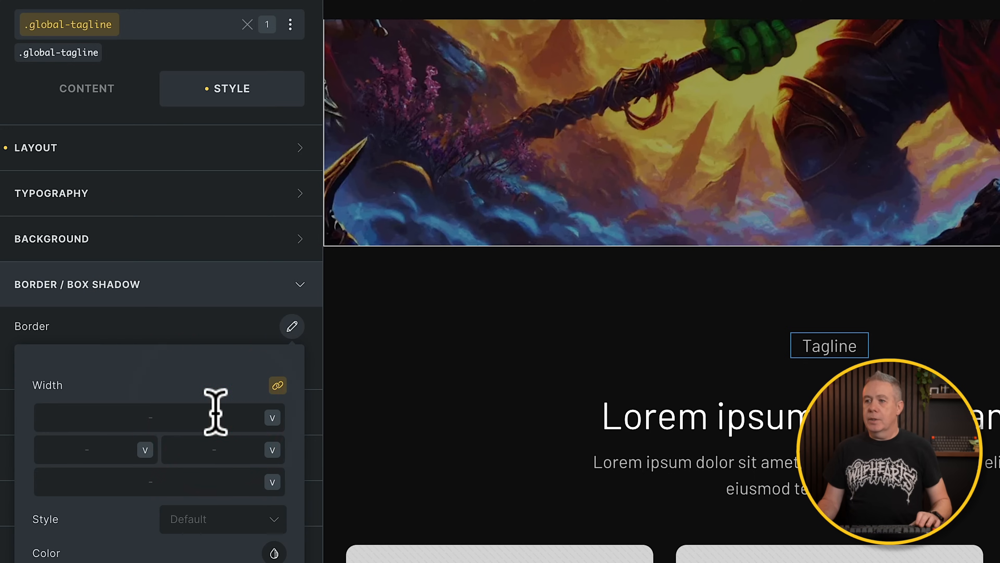
pyautogui.write('1')
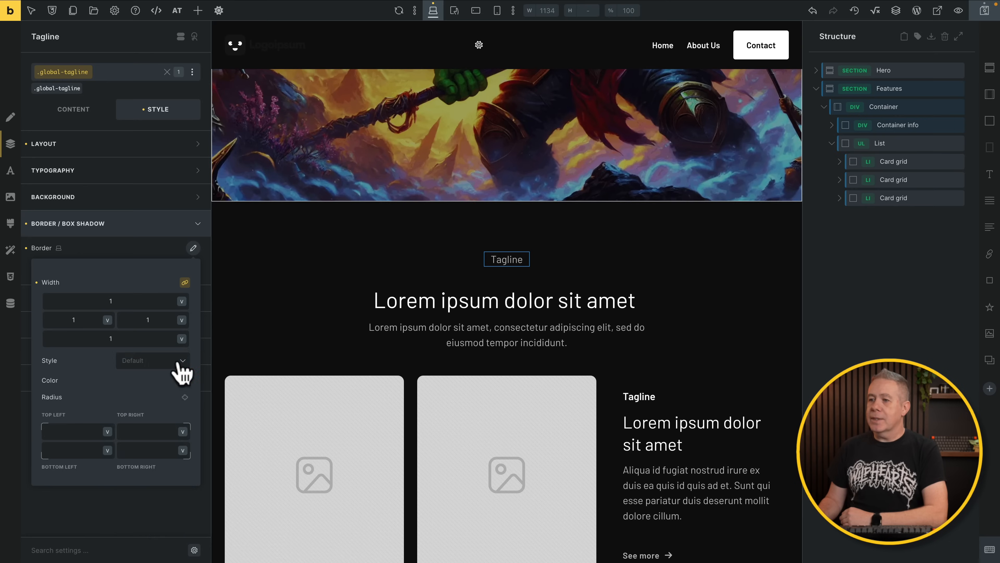
pyautogui.click(265, 503)
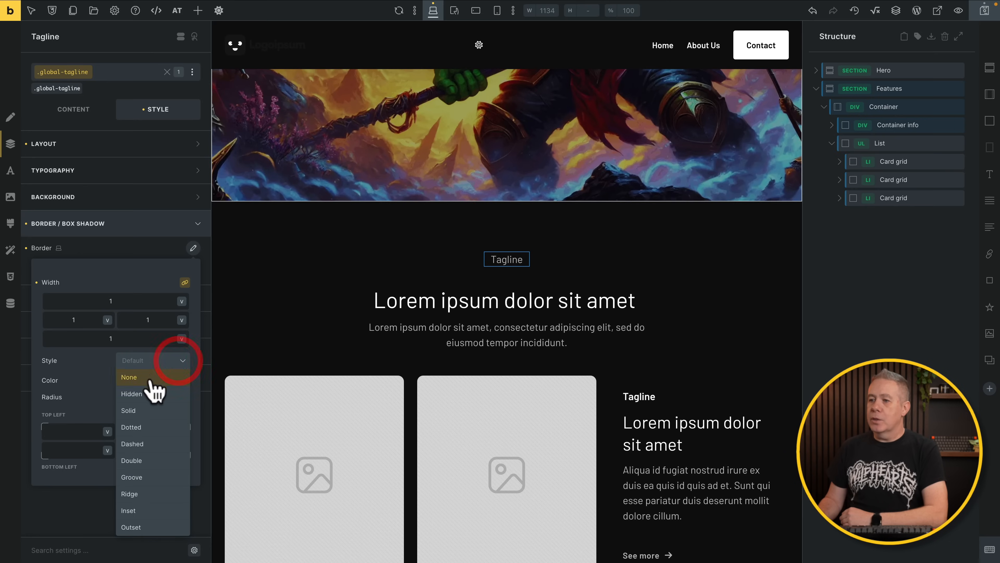
pyautogui.click(141, 410)
pyautogui.click(183, 380)
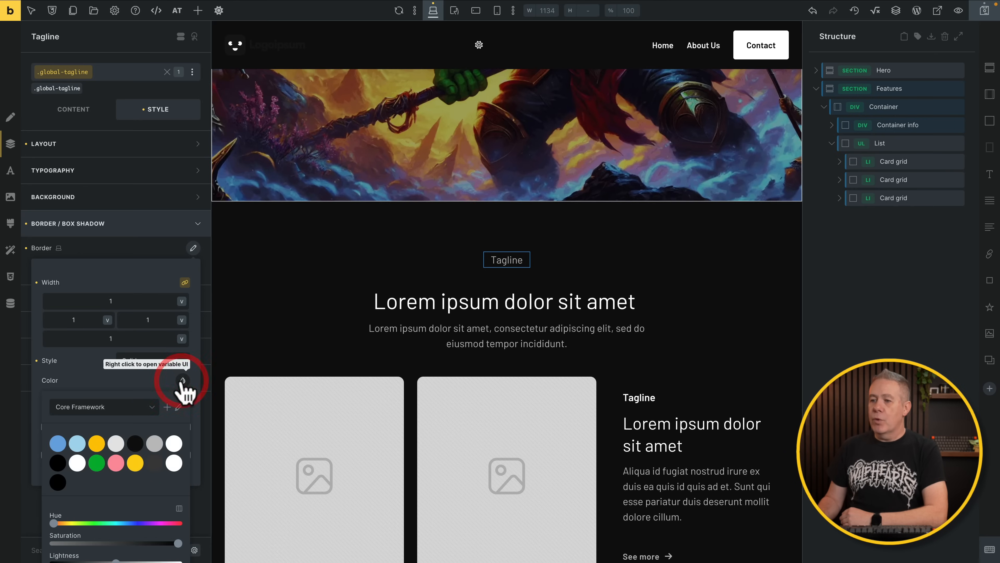
pyautogui.click(97, 443)
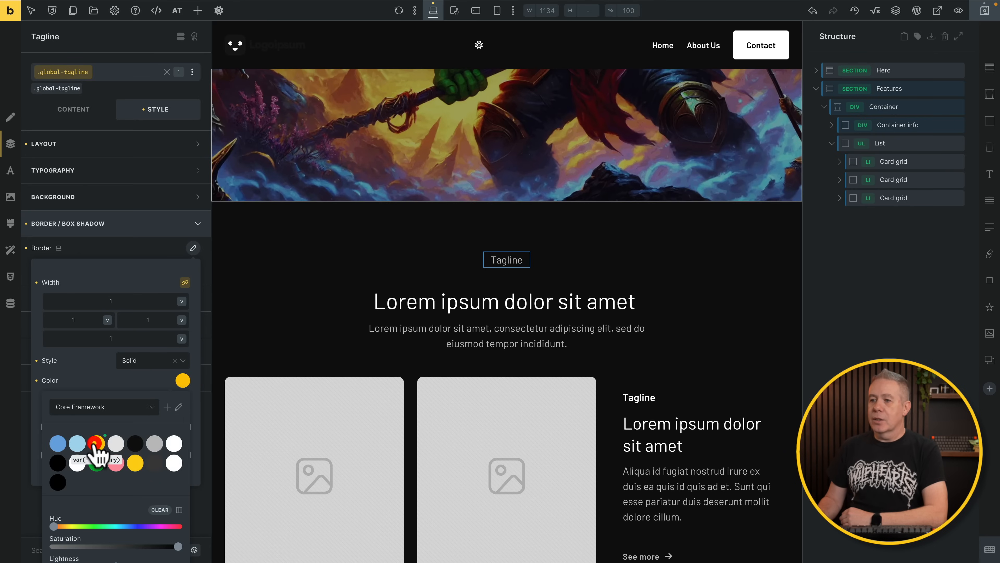
pyautogui.click(92, 366)
# - Set the global-tagline border radius to var(--radius-full) on all linked corners
pyautogui.click(72, 431)
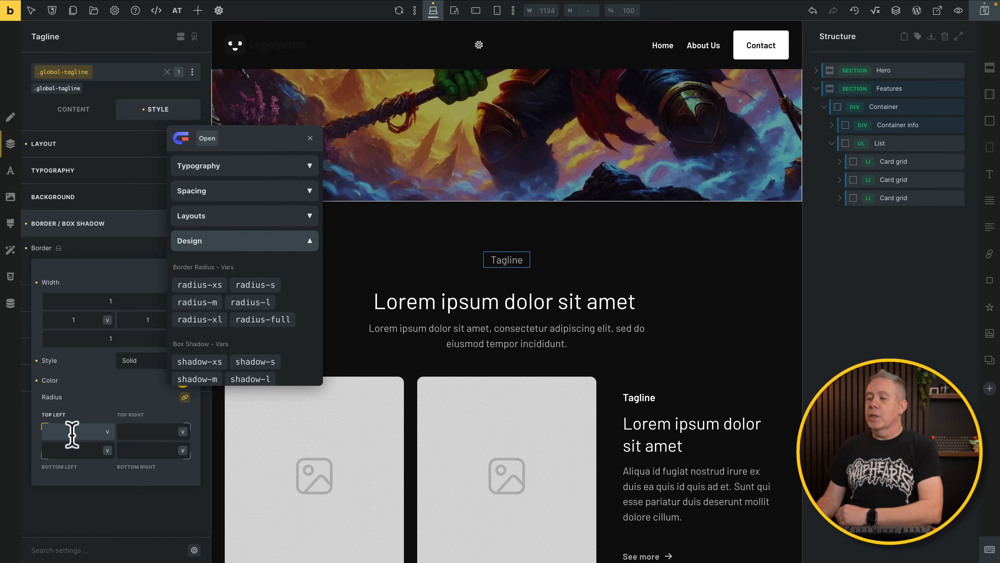
pyautogui.click(255, 321)
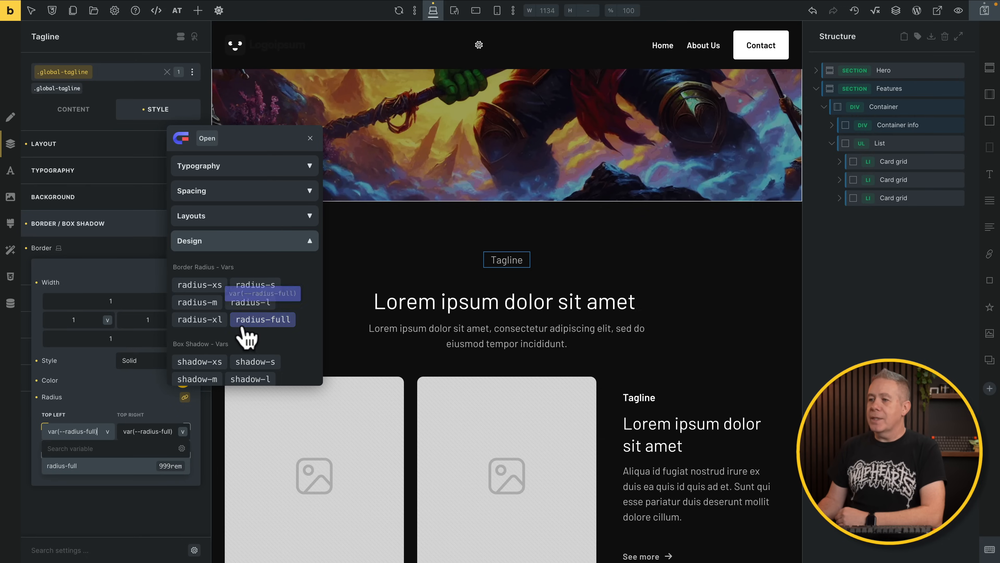
pyautogui.click(254, 320)
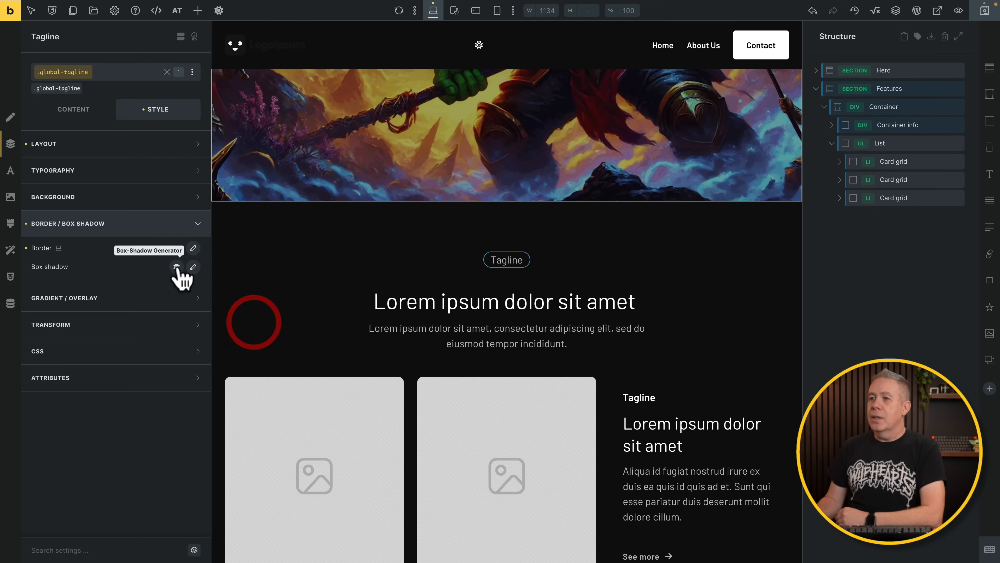
# - Set the global-tagline text color to the Core Framework color var(--tertiary)
pyautogui.click(139, 178)
pyautogui.click(193, 195)
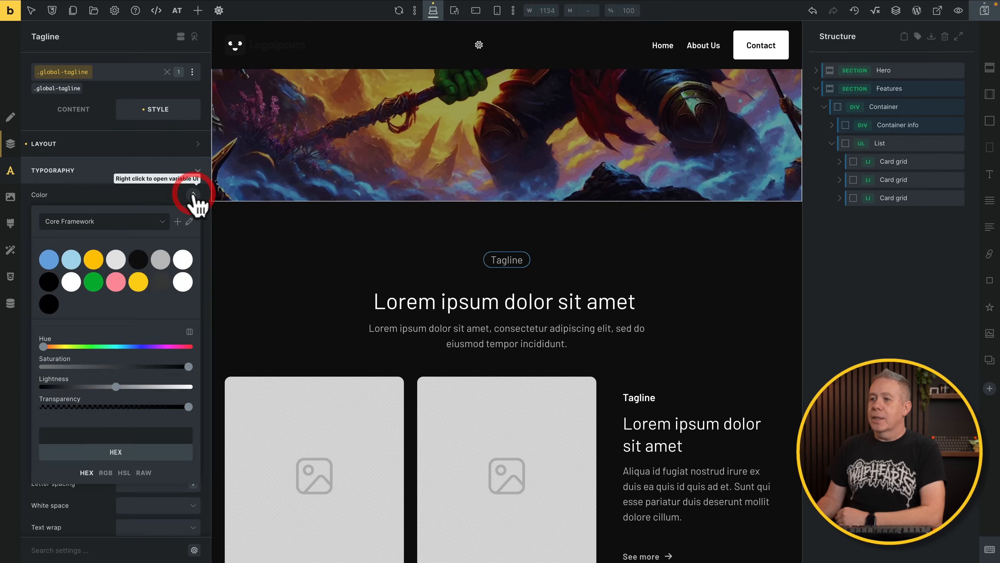
pyautogui.click(93, 260)
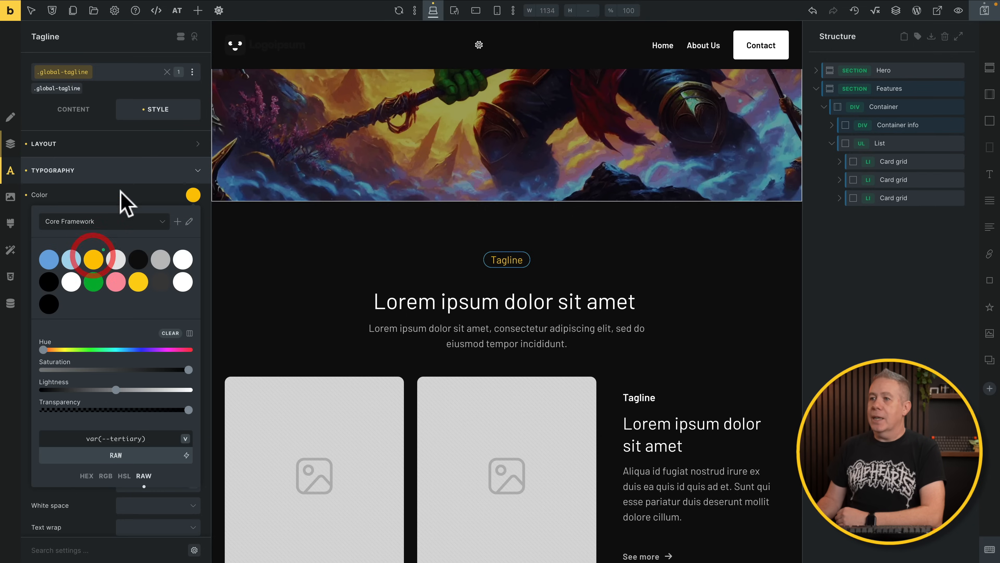
pyautogui.click(150, 172)
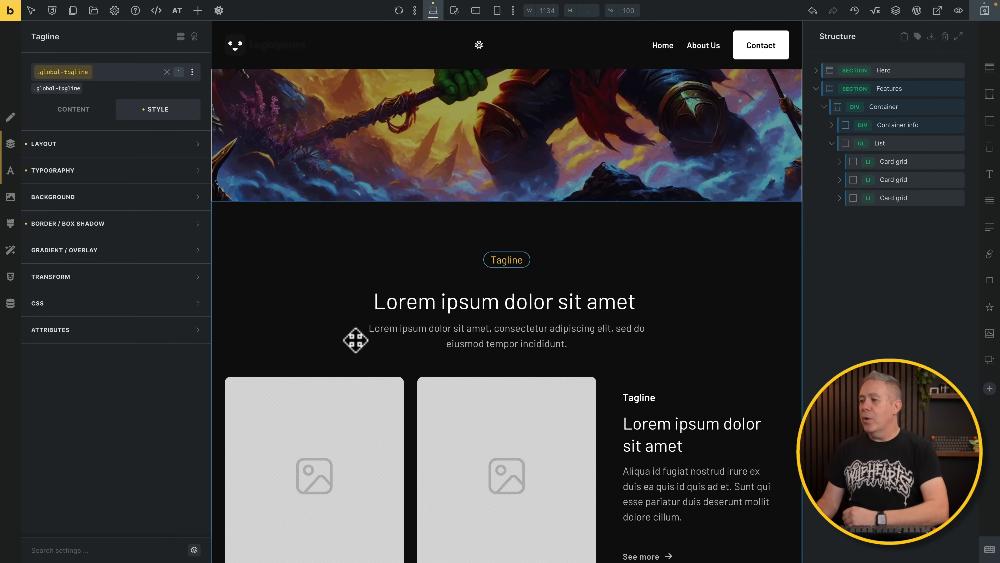
# - Replace the card-features__tagline class on the first card's tagline with the global-tagline class
pyautogui.click(648, 399)
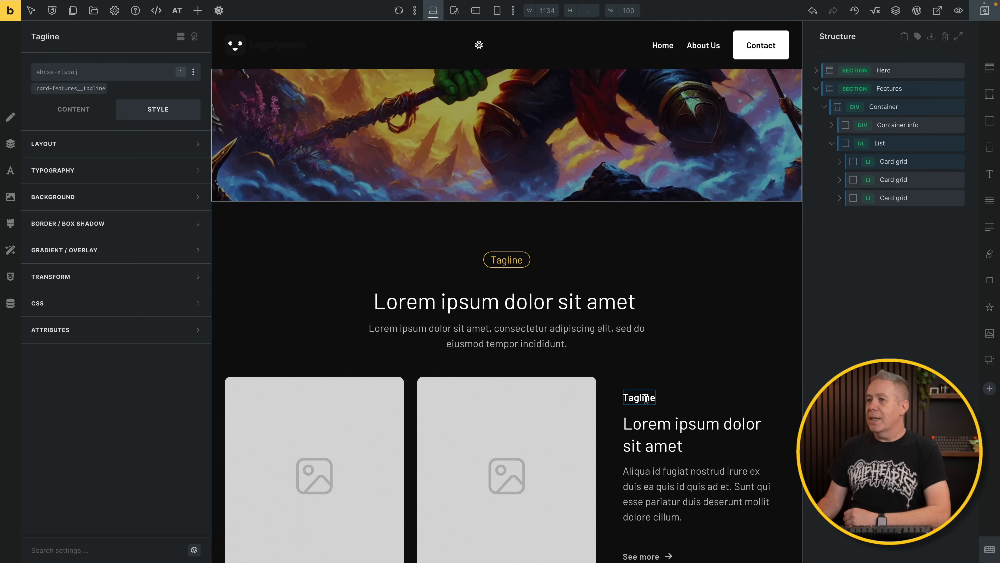
pyautogui.click(107, 83)
pyautogui.click(88, 73)
pyautogui.write('global')
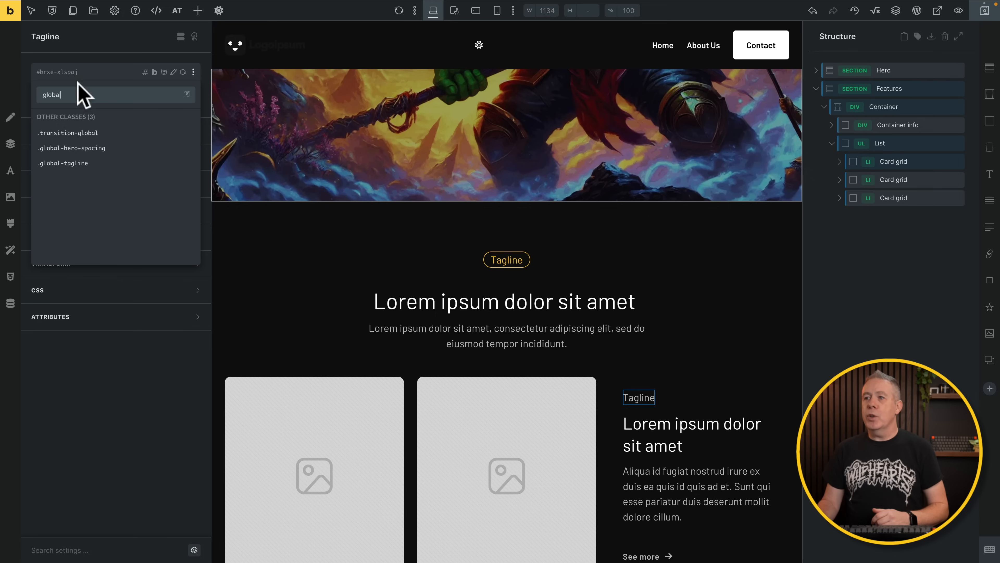
pyautogui.click(71, 165)
# - Swap the second card's tagline class from card-features__tagline to global-tagline
pyautogui.scroll(-6, 377, 447)
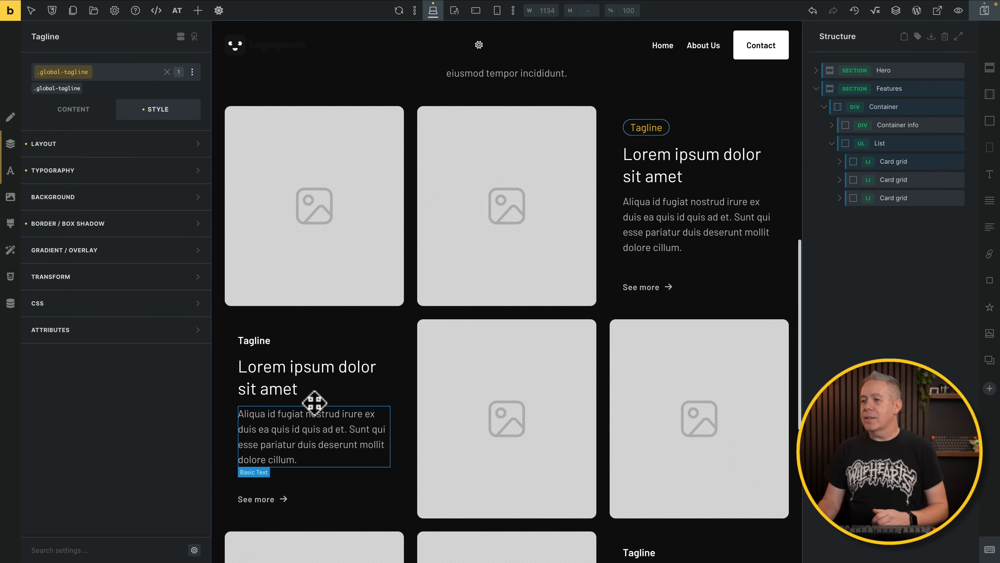
pyautogui.click(256, 340)
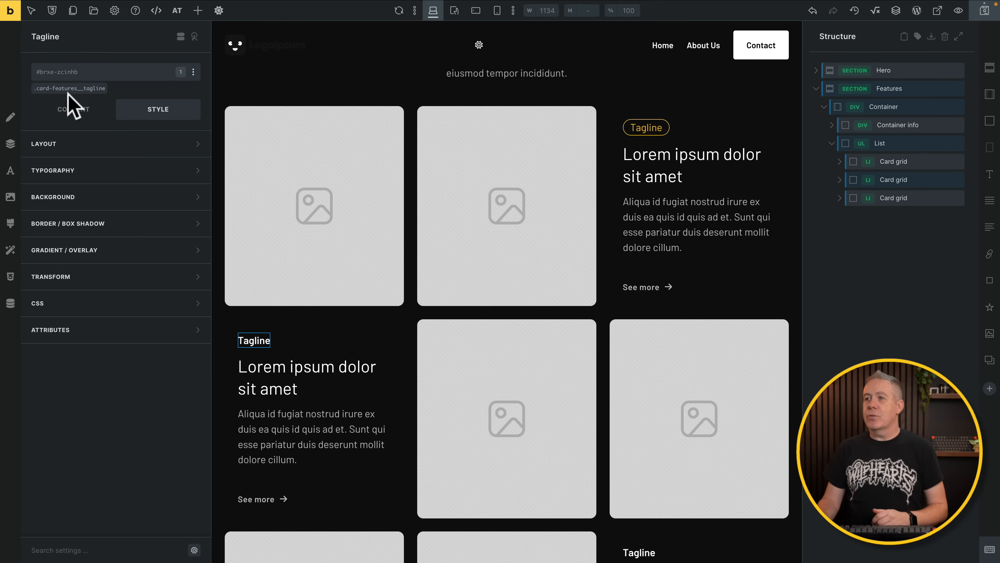
pyautogui.click(105, 88)
pyautogui.click(90, 76)
pyautogui.click(71, 166)
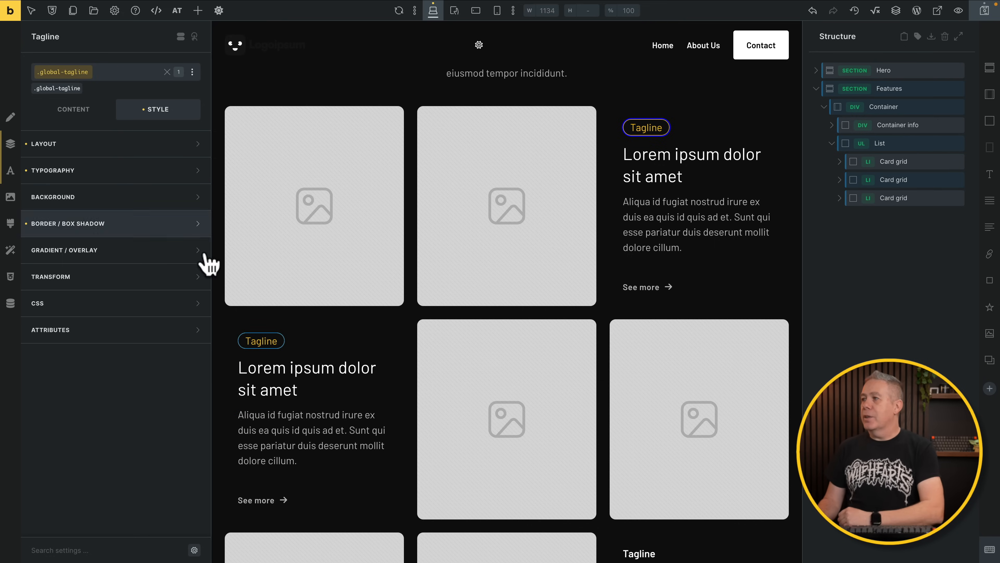
# - Remove card-features__tagline from the third card's tagline and assign the global-tagline class instead
pyautogui.scroll(-5, 309, 310)
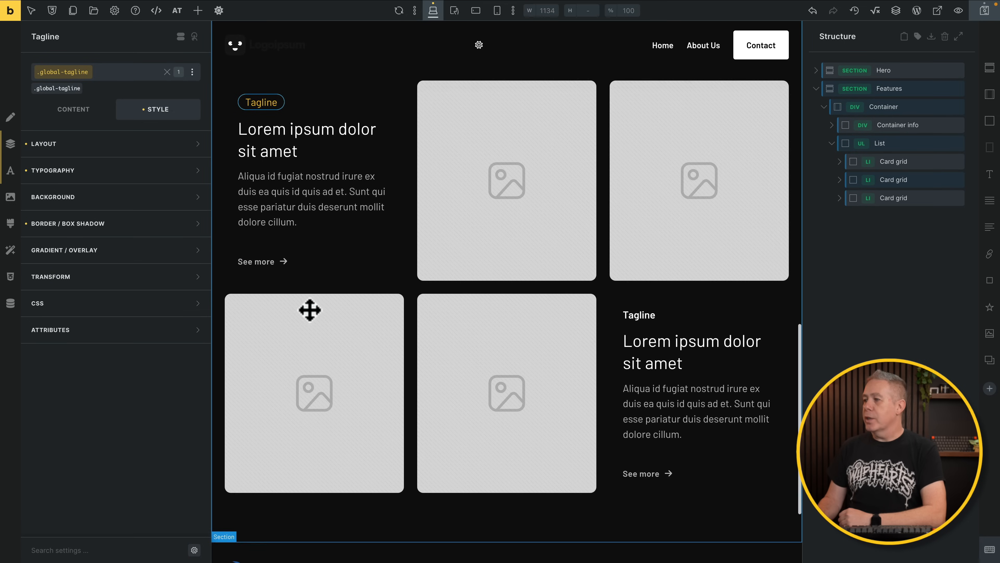
pyautogui.click(630, 308)
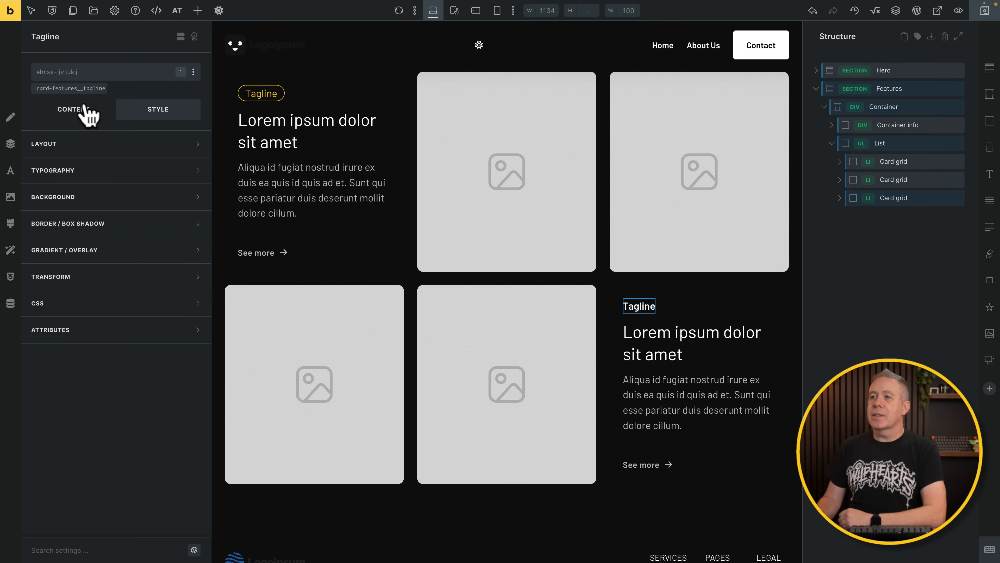
pyautogui.click(106, 88)
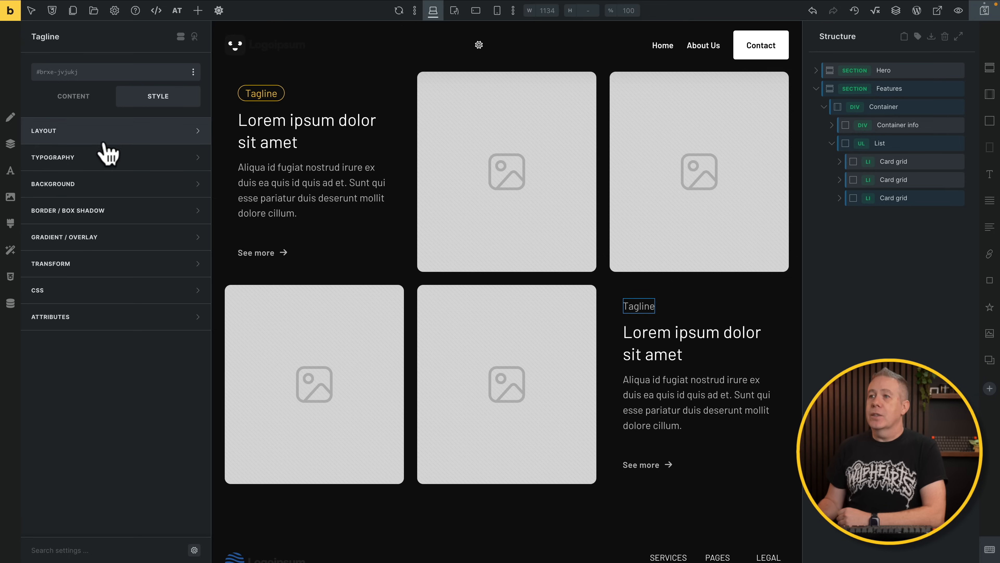
pyautogui.click(84, 69)
pyautogui.write('global')
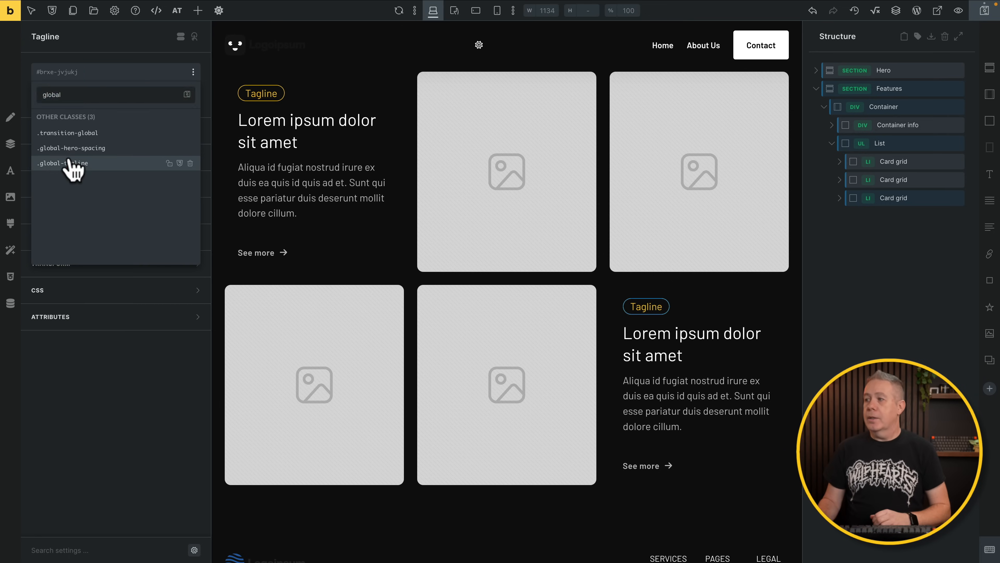
pyautogui.click(65, 163)
# - Fill the first card's first image placeholder with the sorcerer standing on skulls picture from the Placeholders media folder
pyautogui.scroll(8, 633, 184)
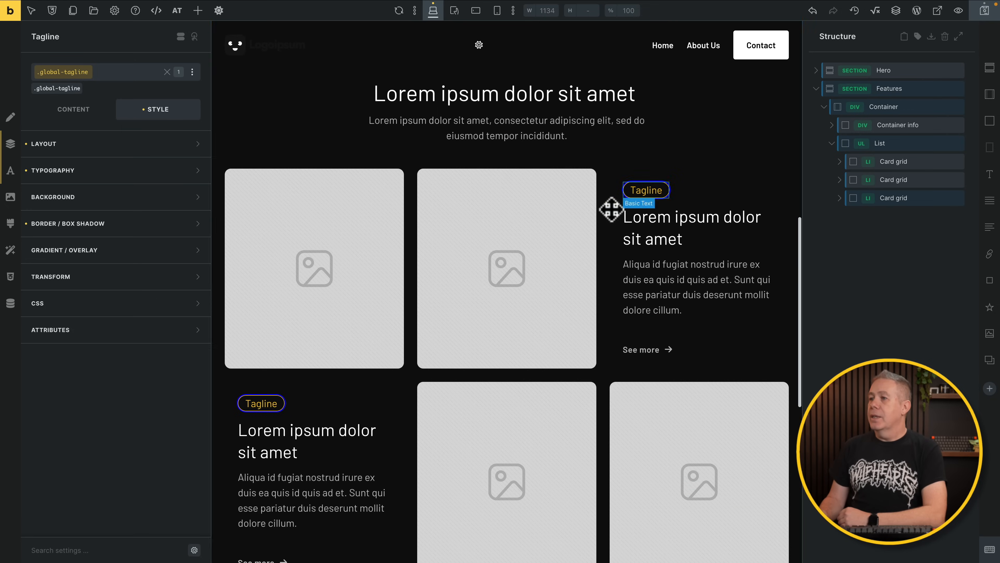
pyautogui.click(315, 240)
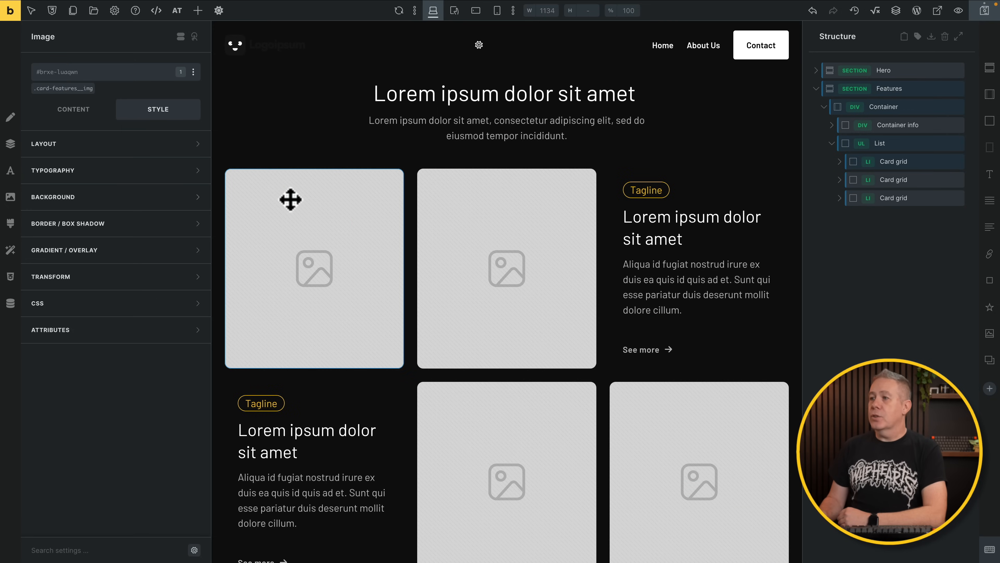
pyautogui.click(307, 196)
pyautogui.click(72, 111)
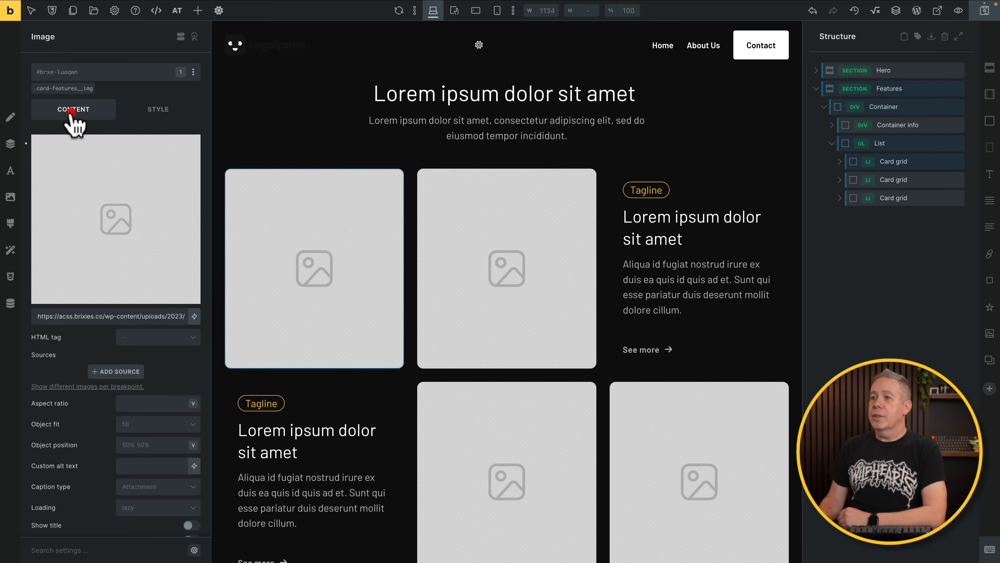
pyautogui.click(124, 193)
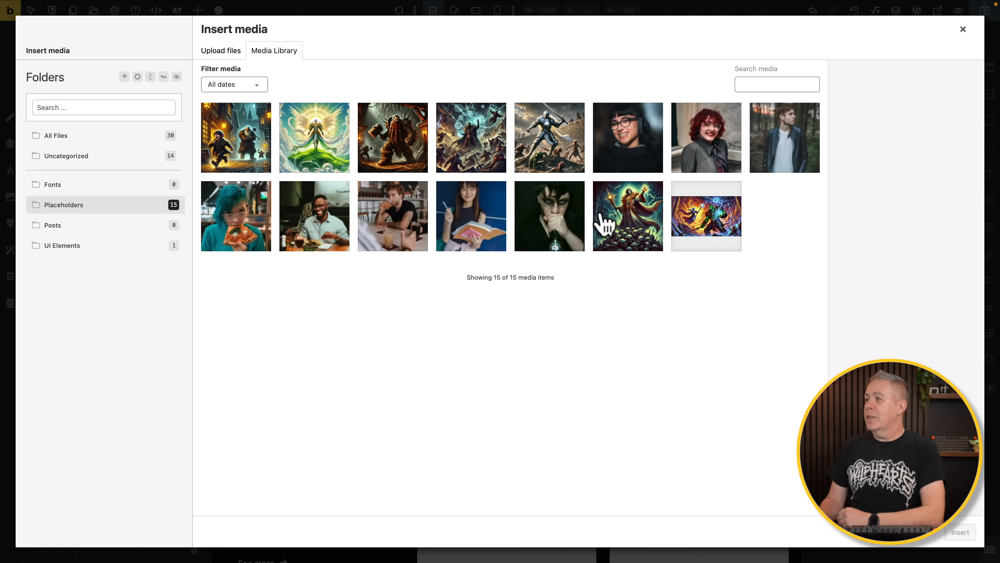
pyautogui.click(630, 222)
pyautogui.click(960, 531)
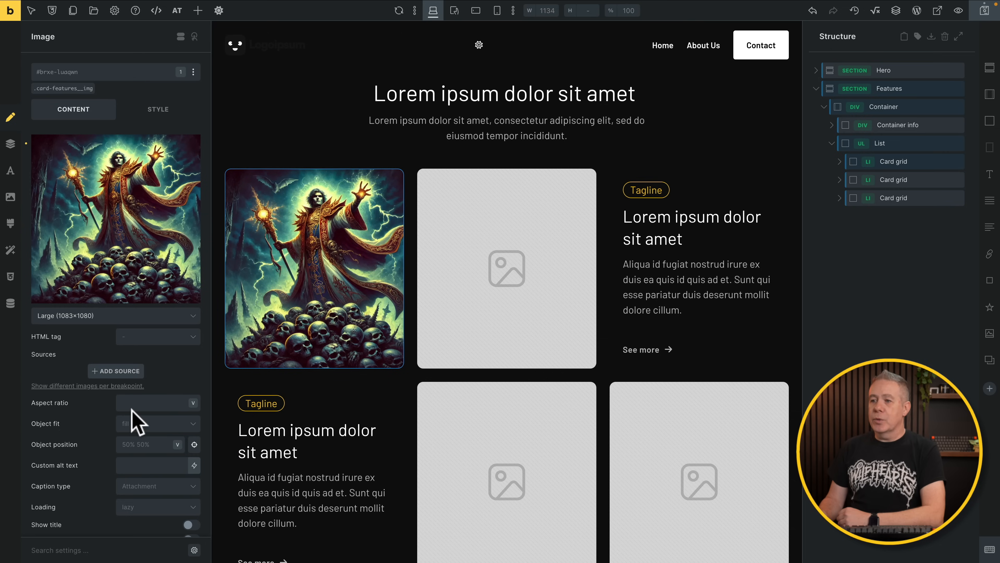
# - Open the card-features__img class and examine its aspect ratio, object fit and object position settings
pyautogui.scroll(-1, 136, 419)
pyautogui.click(63, 52)
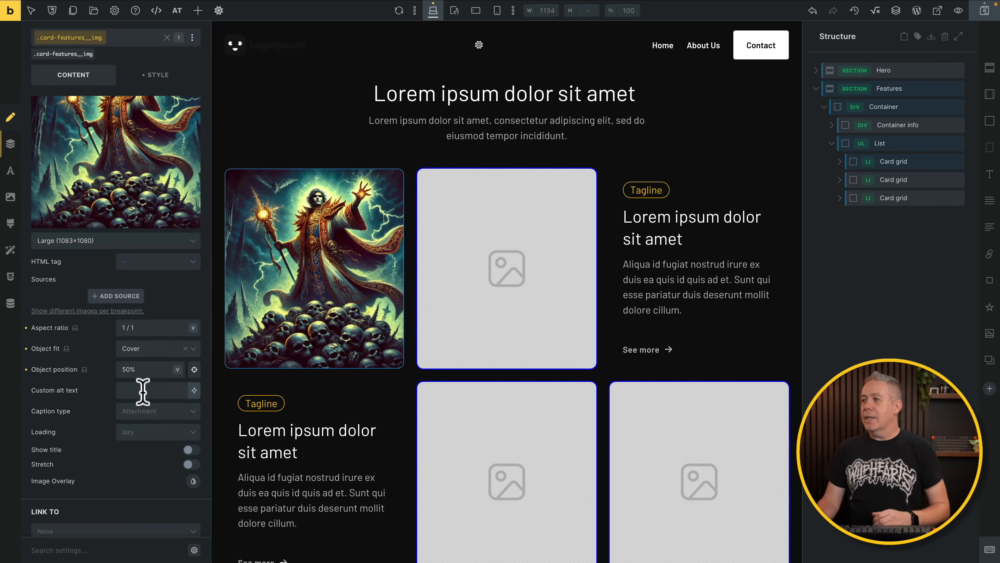
pyautogui.scroll(2, 143, 392)
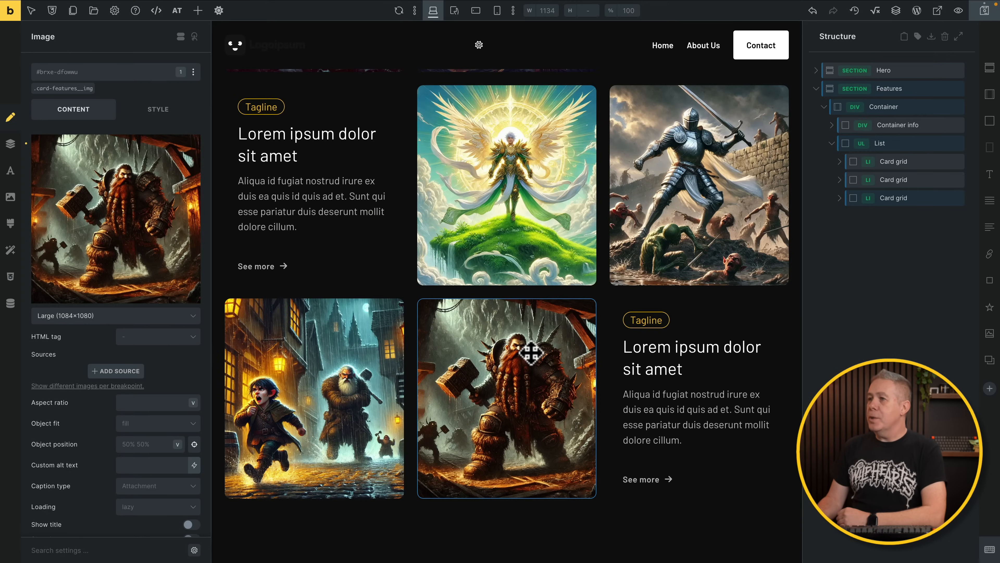
# - Remove the existing class from the features section's main heading and create a global-sub-heading class on it
pyautogui.scroll(8, 530, 351)
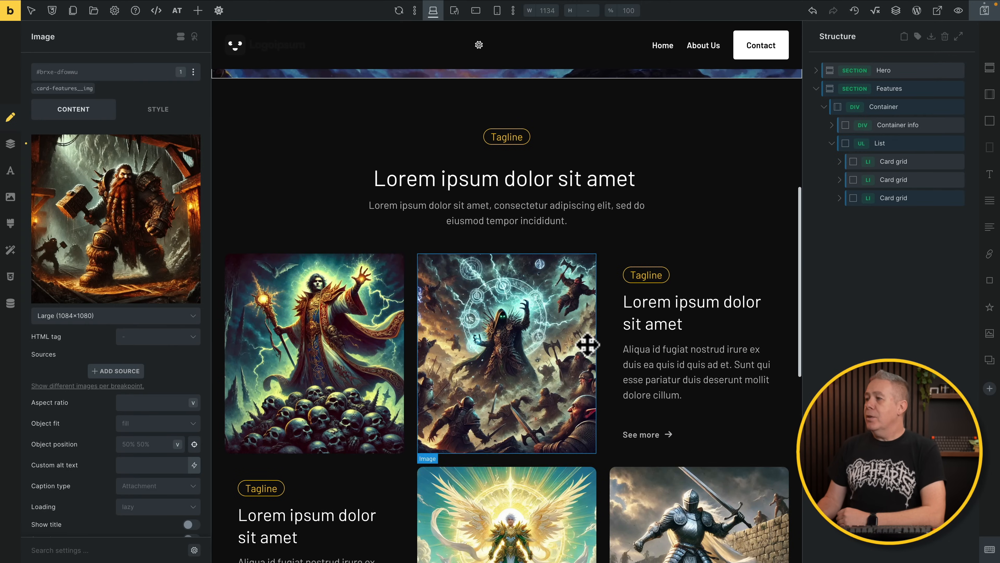
pyautogui.click(481, 179)
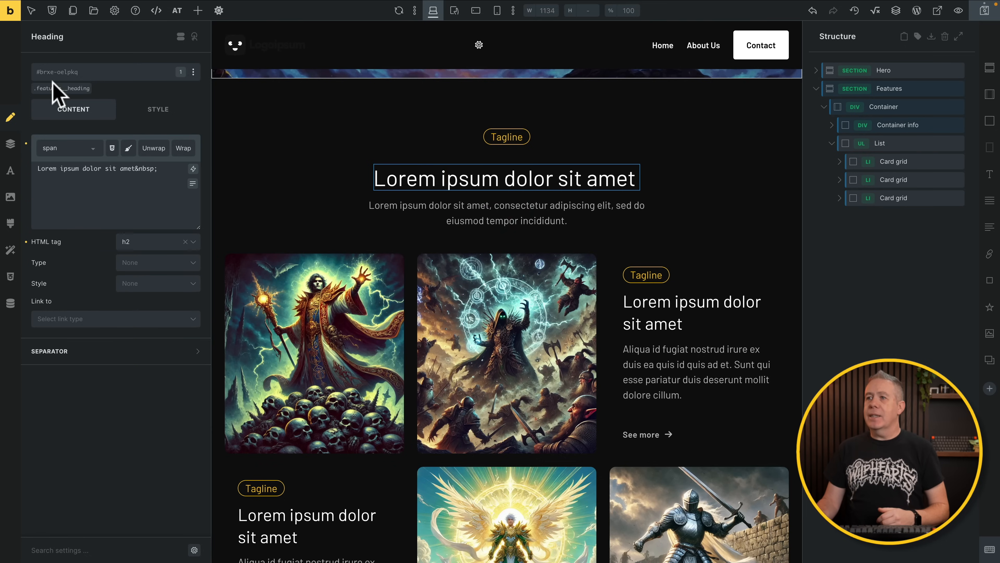
pyautogui.click(91, 84)
pyautogui.click(80, 74)
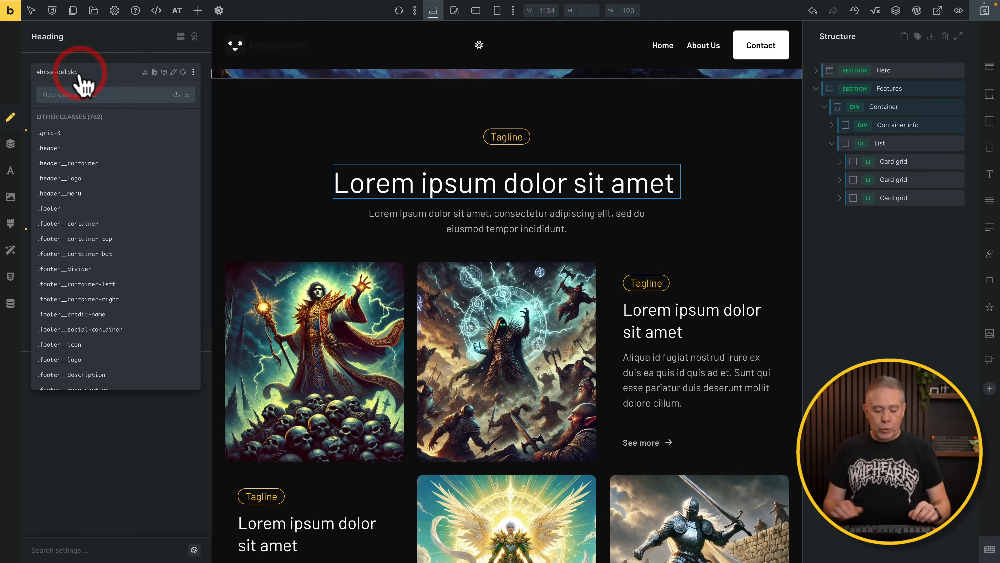
pyautogui.write('global-sub-heading')
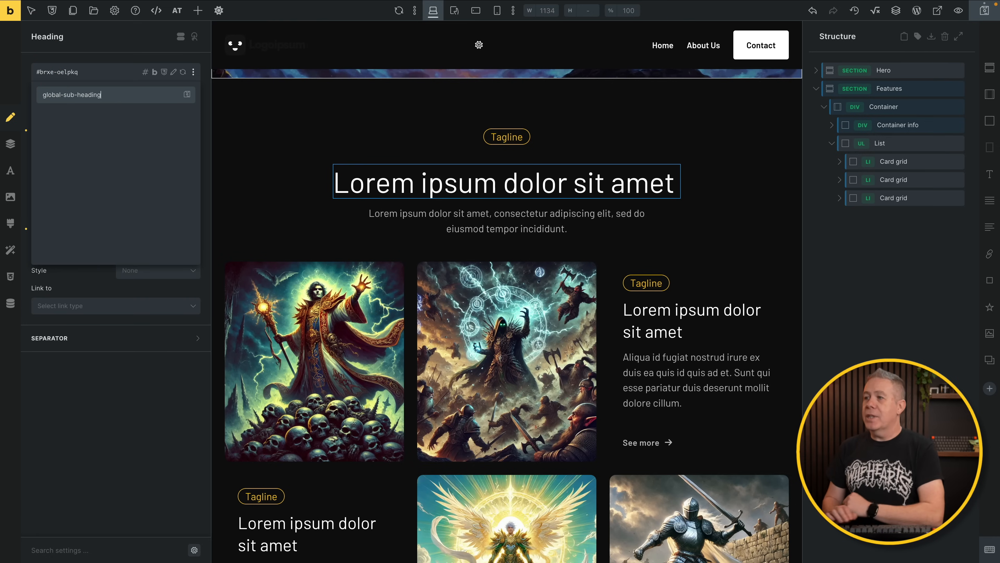
pyautogui.press('Return')
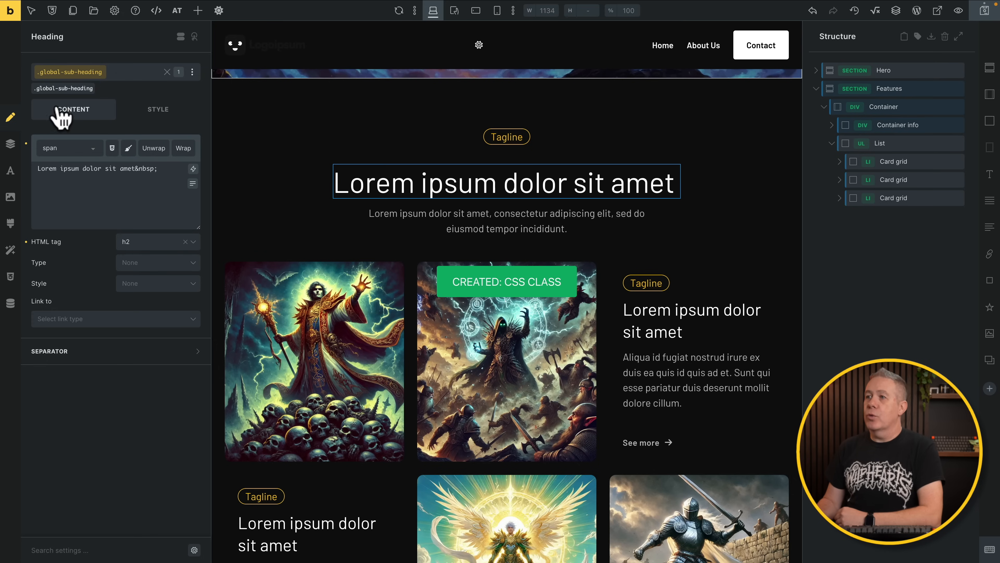
# - Set the global-sub-heading font size to the Core Framework variable var(--text-2xl)
pyautogui.click(159, 110)
pyautogui.click(151, 168)
pyautogui.click(156, 213)
pyautogui.rightClick(156, 213)
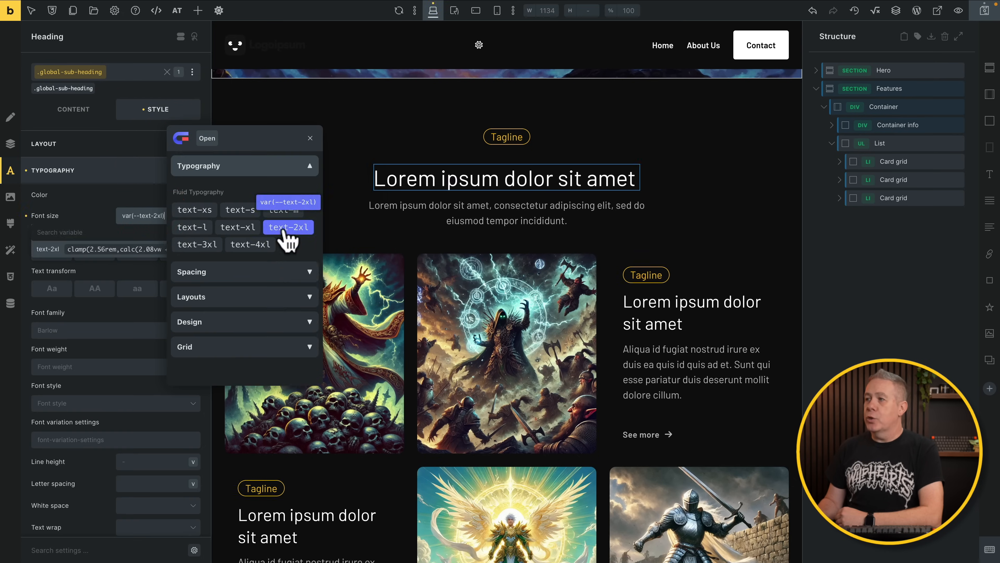
pyautogui.click(286, 227)
# - Set the global-sub-heading text color to the Core Framework color var(--tertiary)
pyautogui.click(193, 196)
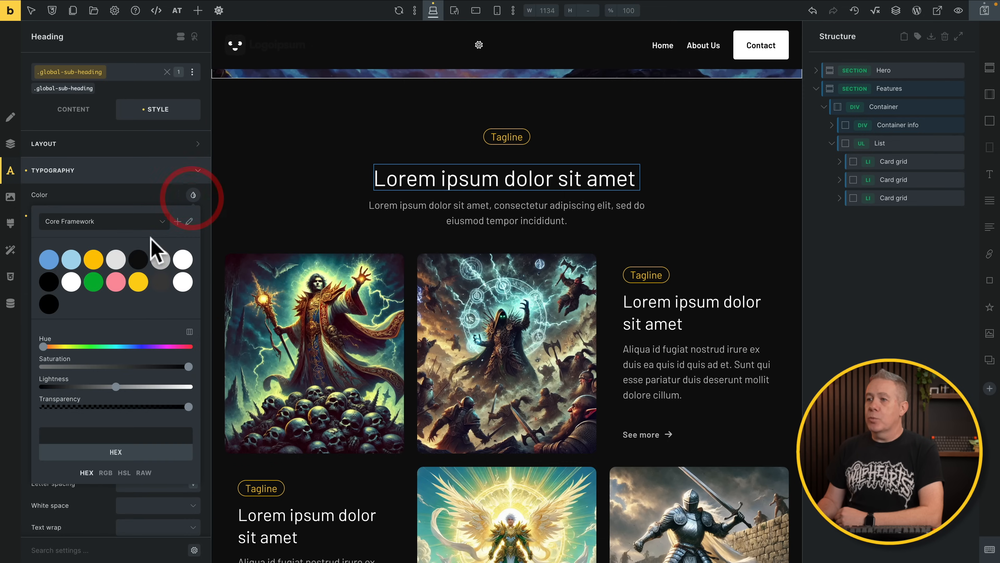
pyautogui.click(92, 262)
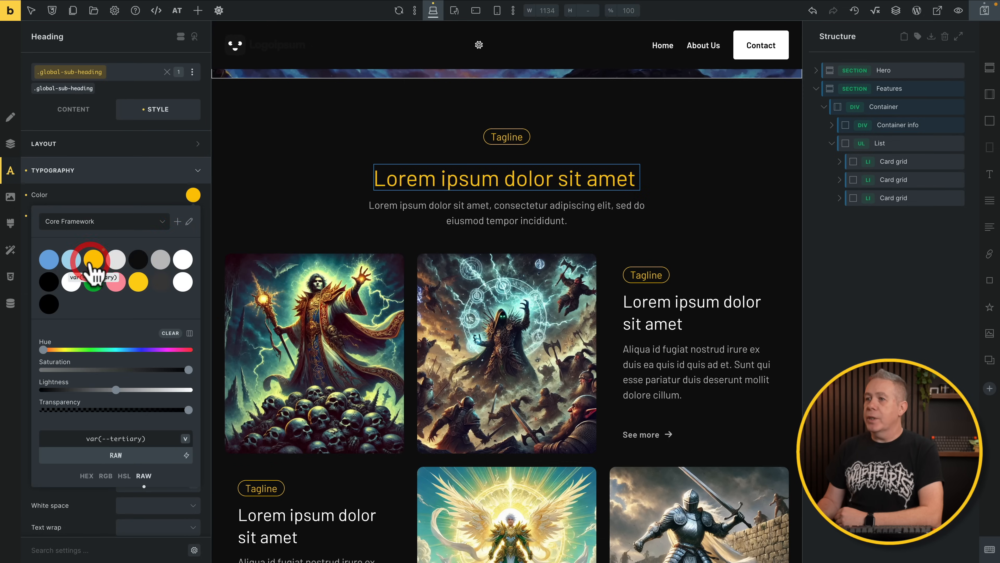
pyautogui.click(122, 171)
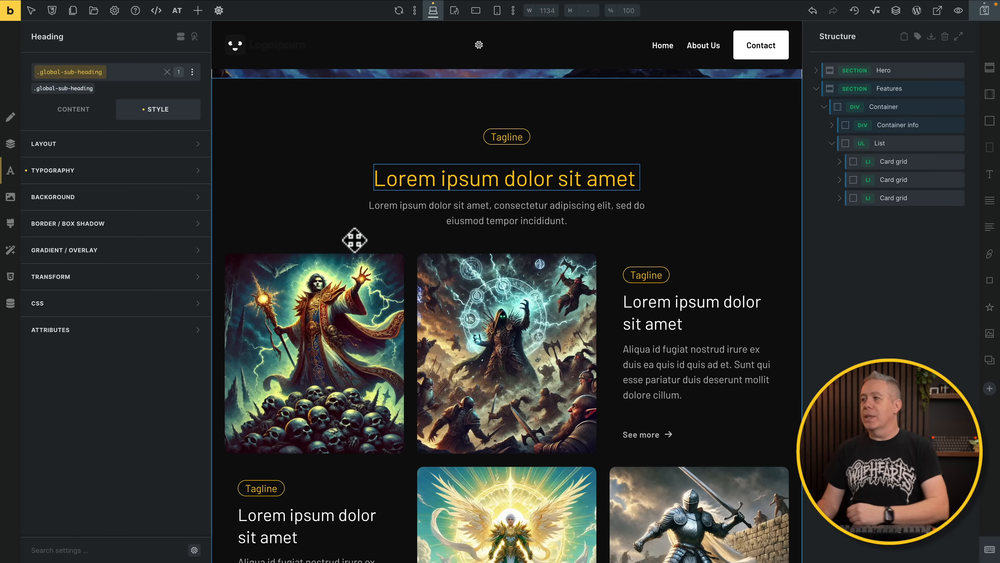
pyautogui.scroll(-9, 510, 314)
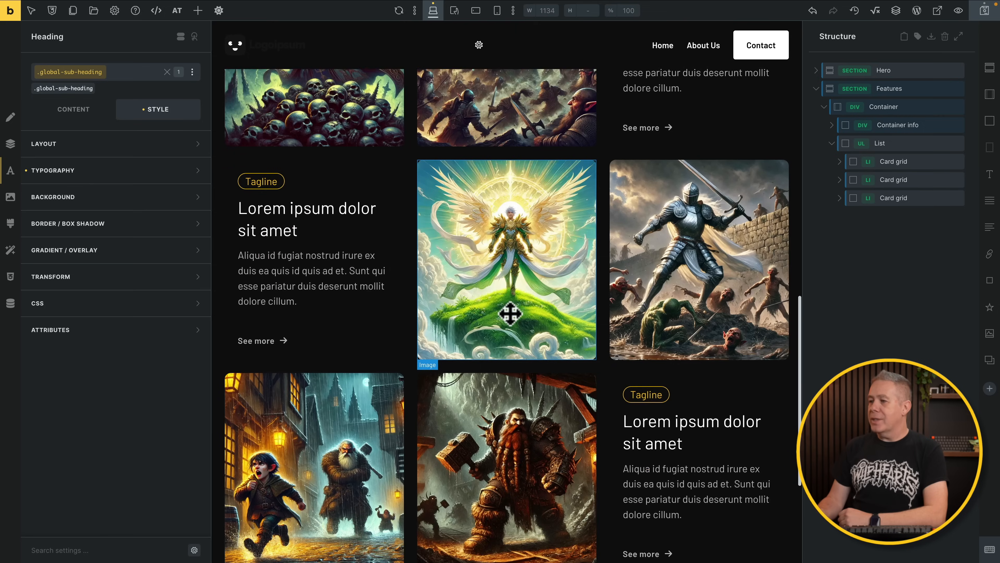
pyautogui.scroll(1, 510, 314)
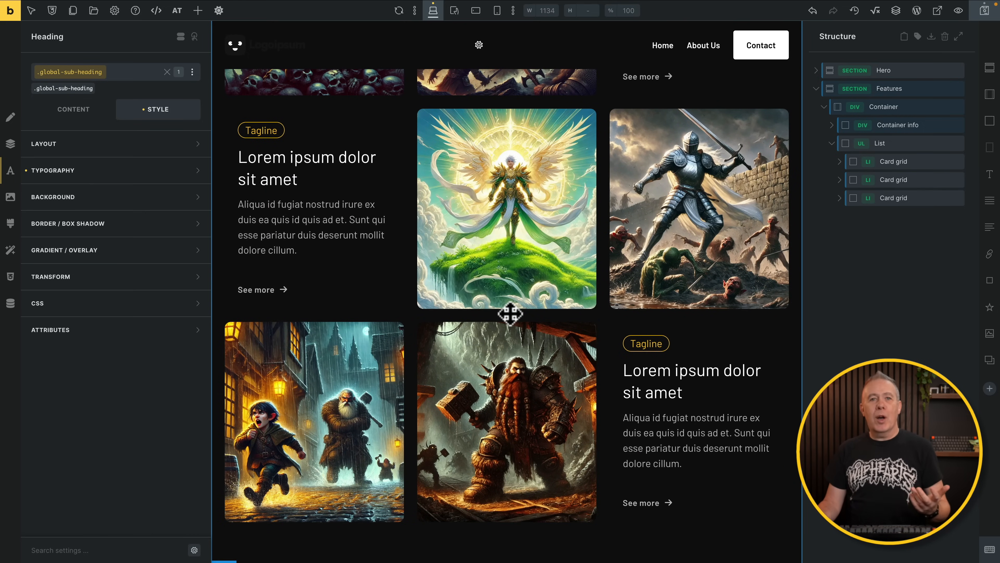
pyautogui.scroll(1, 510, 314)
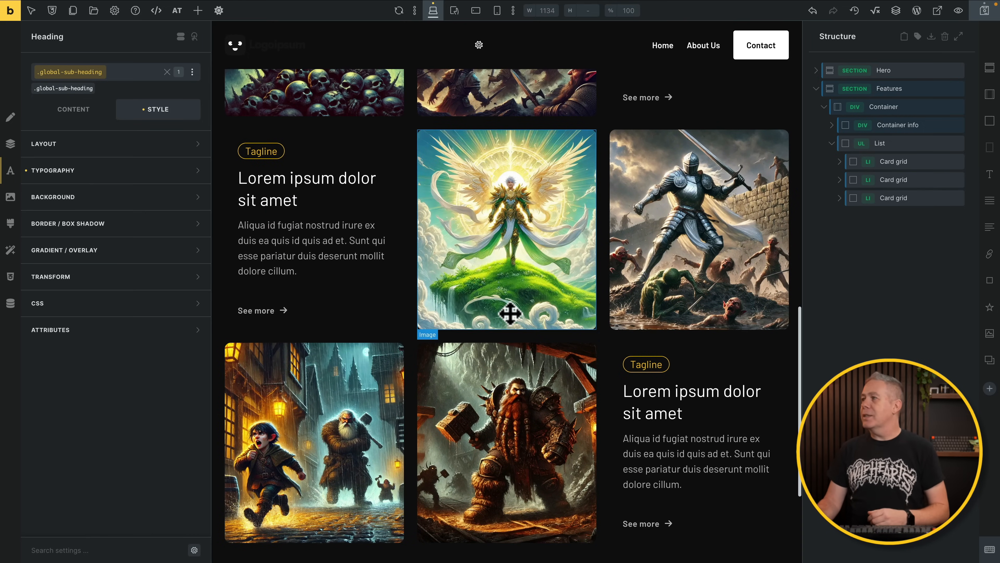
pyautogui.scroll(-3, 510, 314)
# - Copy Team Section 14 from the Brixies library with its class renamed to team, and paste it into the Bricks page as a section
pyautogui.click(984, 16)
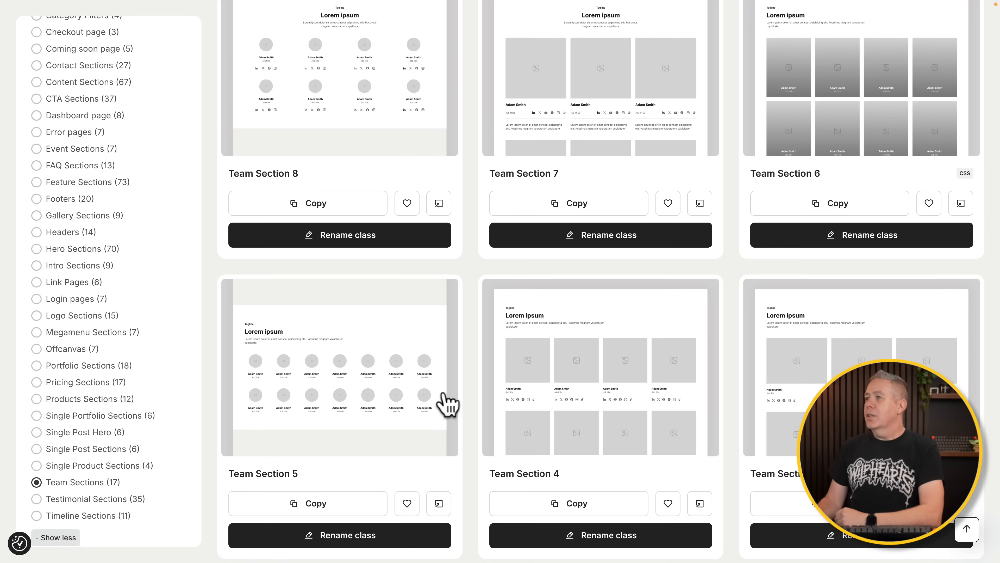
pyautogui.scroll(10, 504, 315)
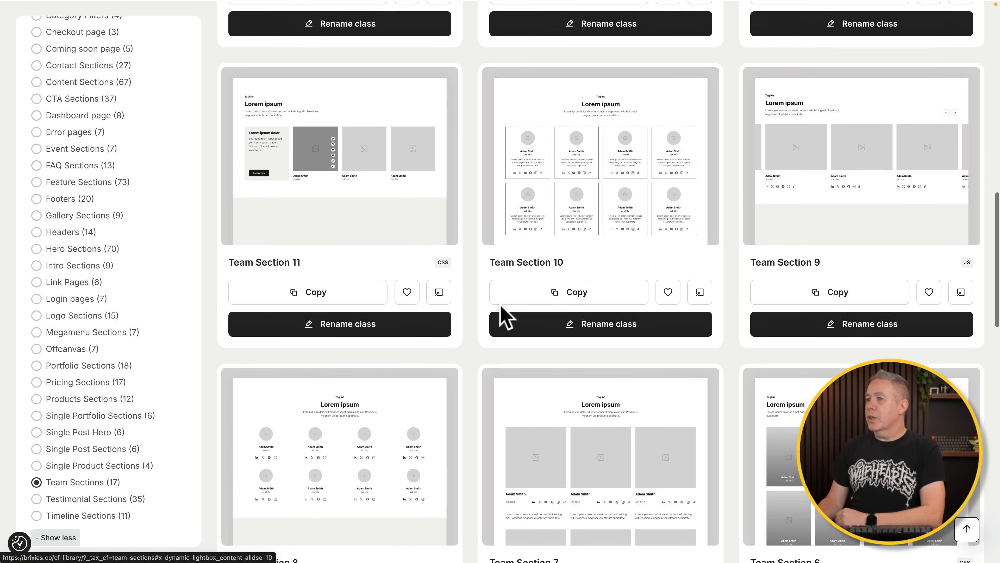
pyautogui.scroll(7, 502, 312)
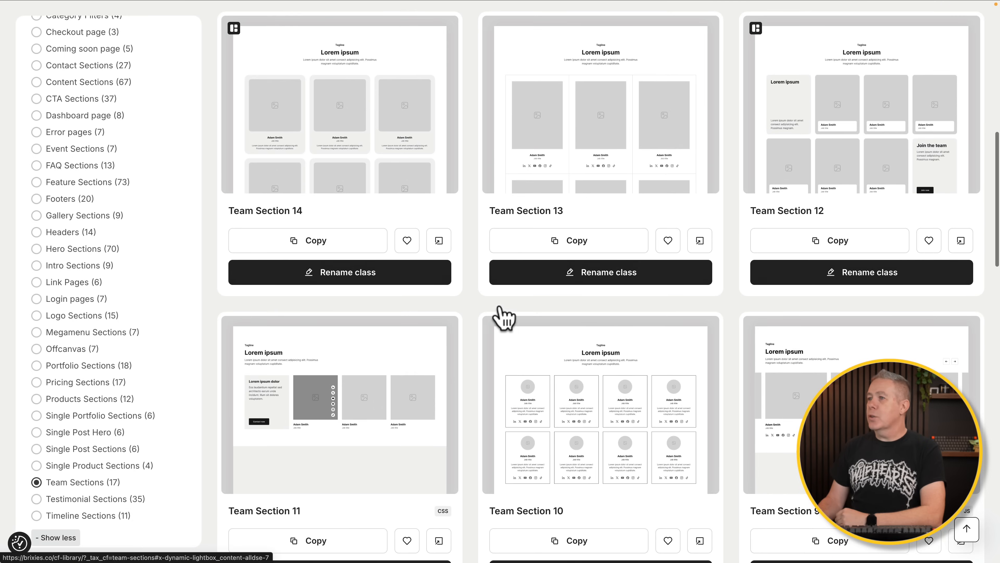
pyautogui.scroll(3, 500, 305)
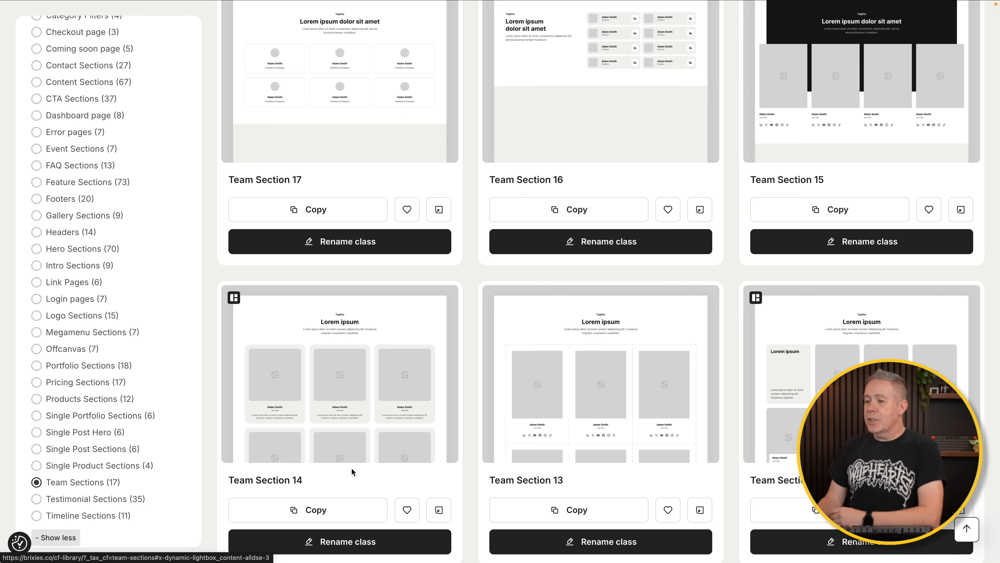
pyautogui.click(328, 540)
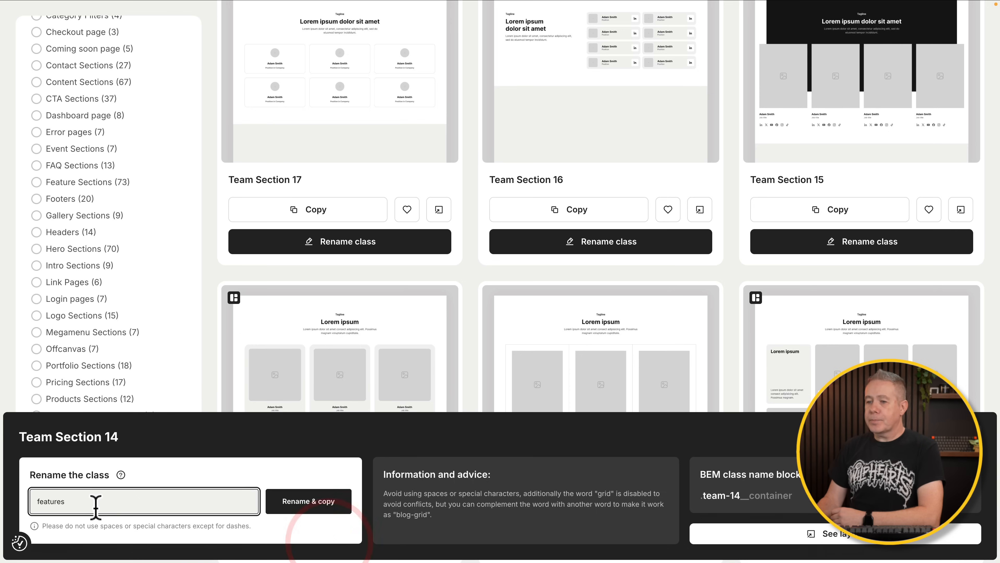
pyautogui.write('team')
pyautogui.click(307, 502)
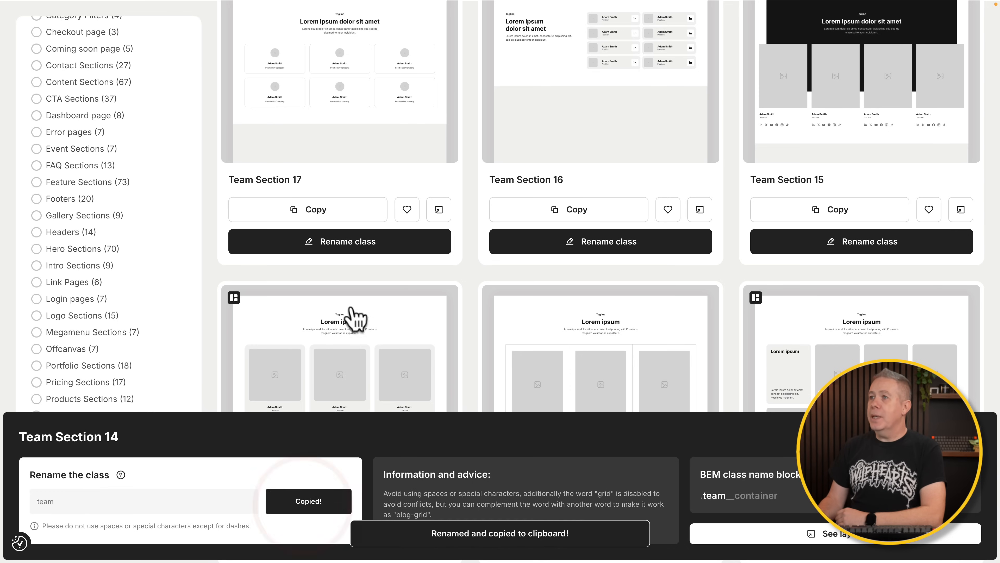
pyautogui.moveTo(169, 9)
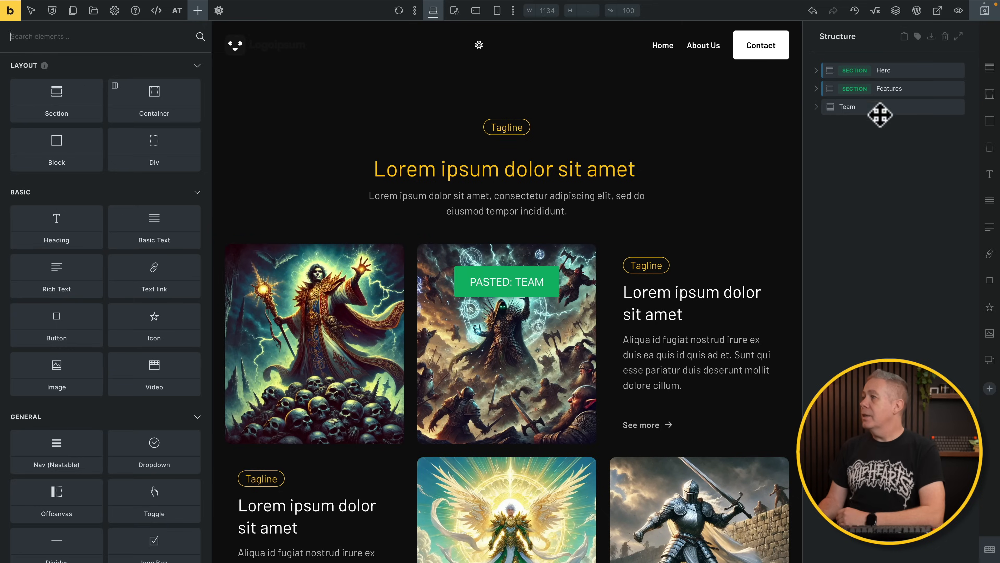
pyautogui.click(882, 107)
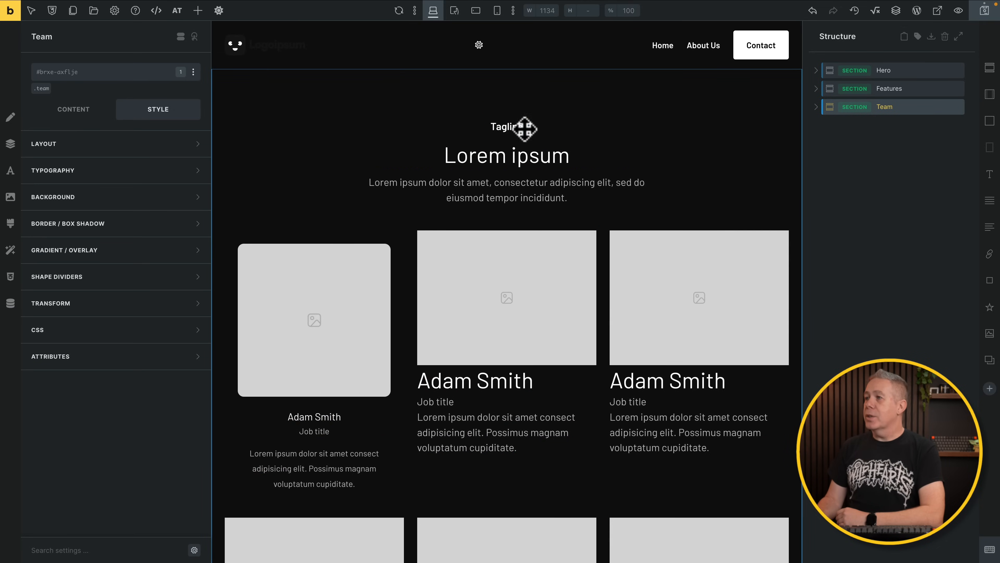
# - Replace the team__tagline class on the Team section's tagline with the global-tagline class
pyautogui.click(510, 127)
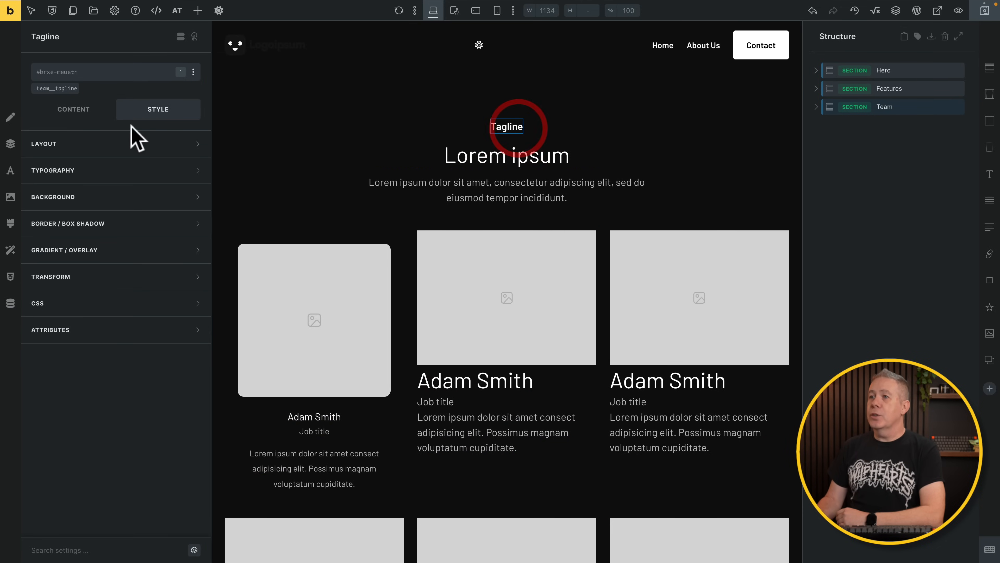
pyautogui.click(74, 85)
pyautogui.write('g')
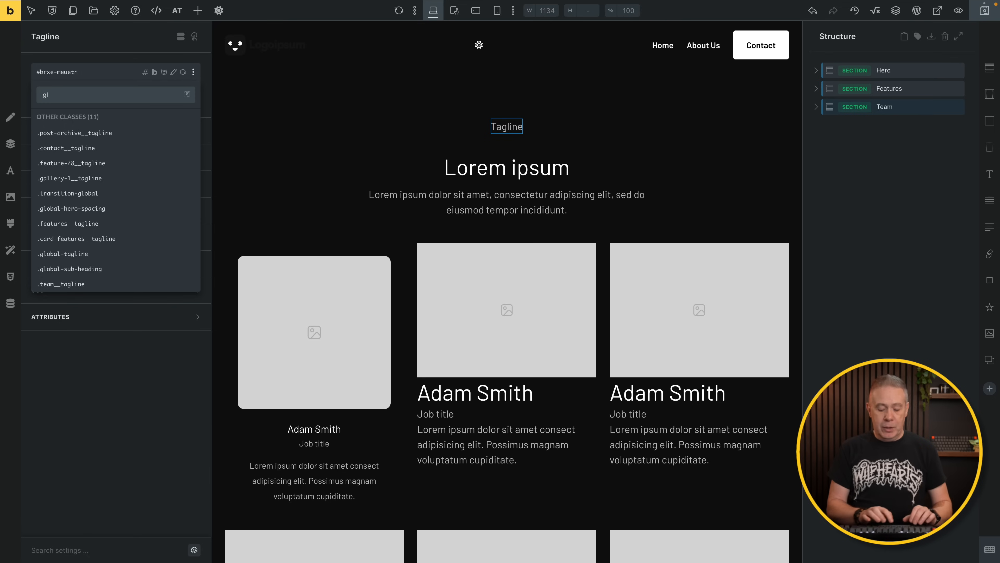
pyautogui.write('loba')
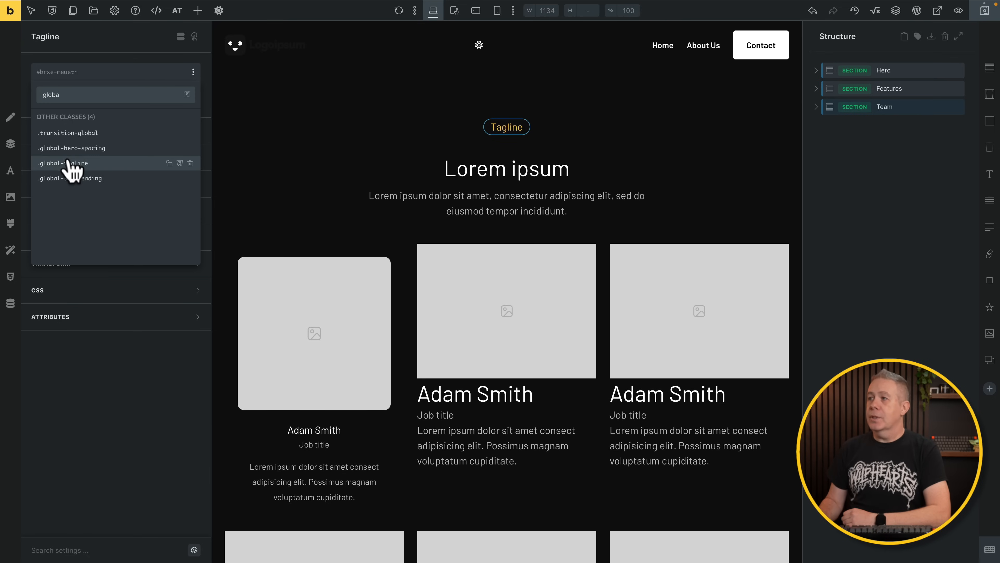
pyautogui.click(65, 163)
# - Swap the Team section heading's team__heading class for the global-sub-heading class
pyautogui.click(497, 170)
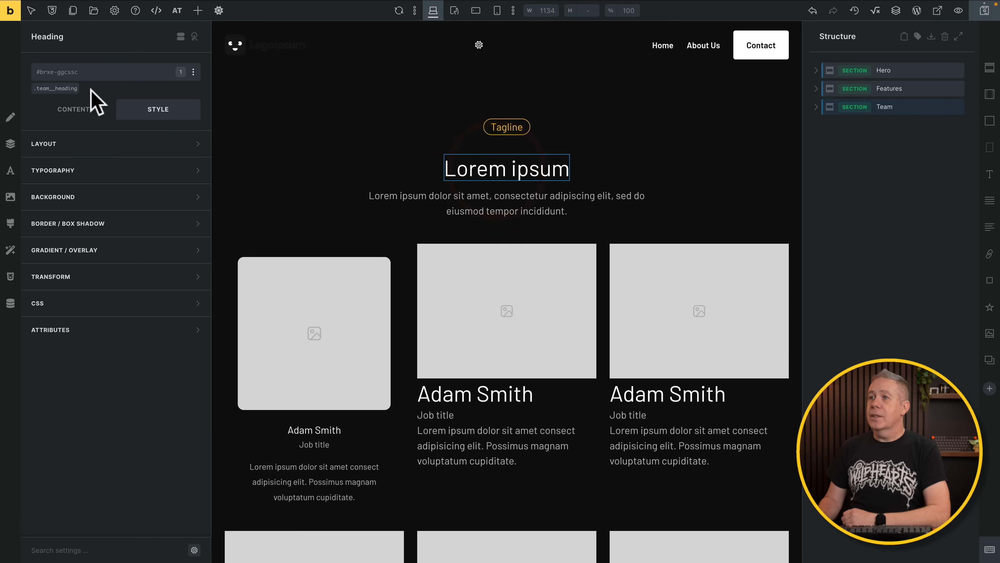
pyautogui.click(79, 82)
pyautogui.click(79, 72)
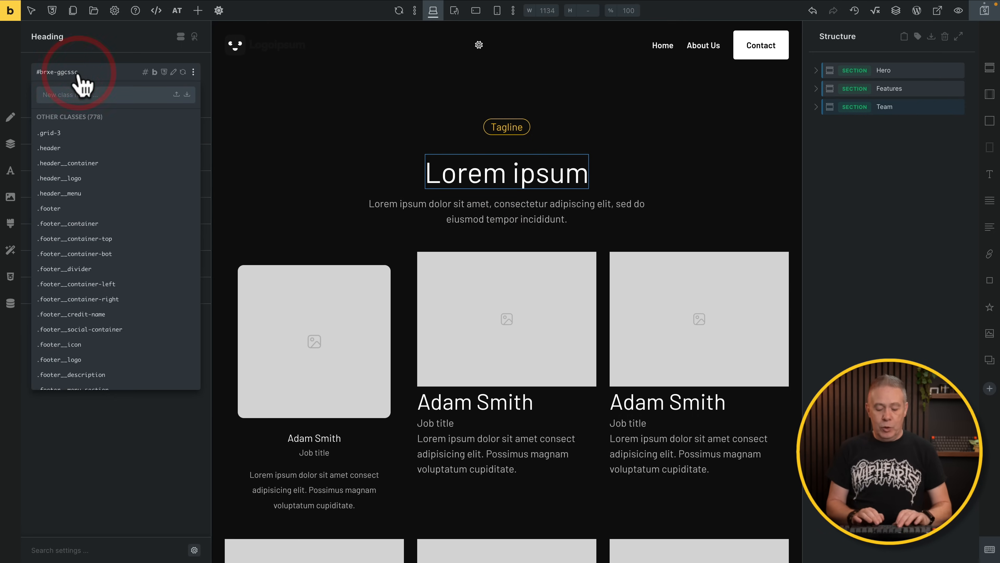
pyautogui.write('globa')
pyautogui.click(84, 178)
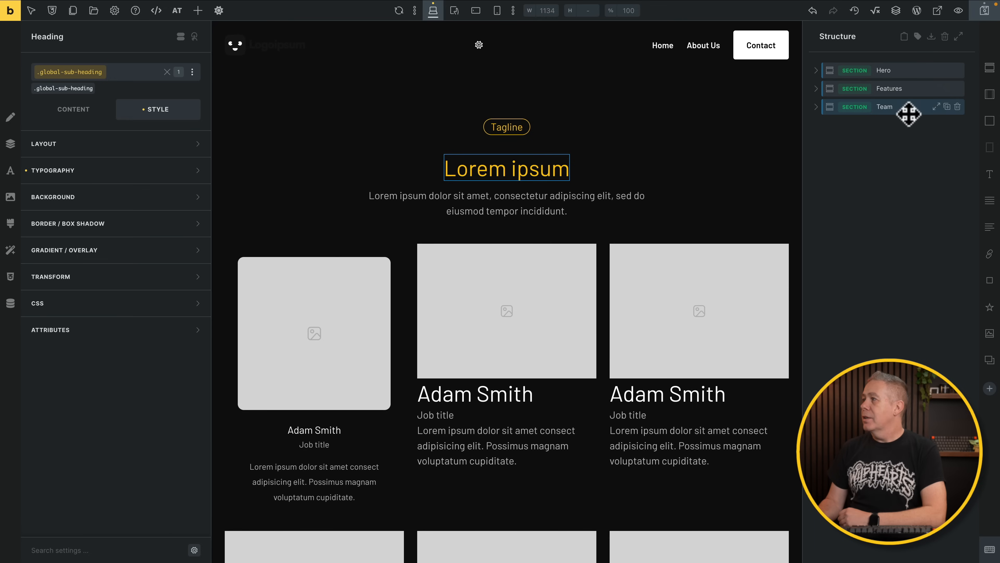
# - Replace the Team card's avatar placeholder with the media library photo of a bearded man drinking at a wooden table
pyautogui.click(938, 110)
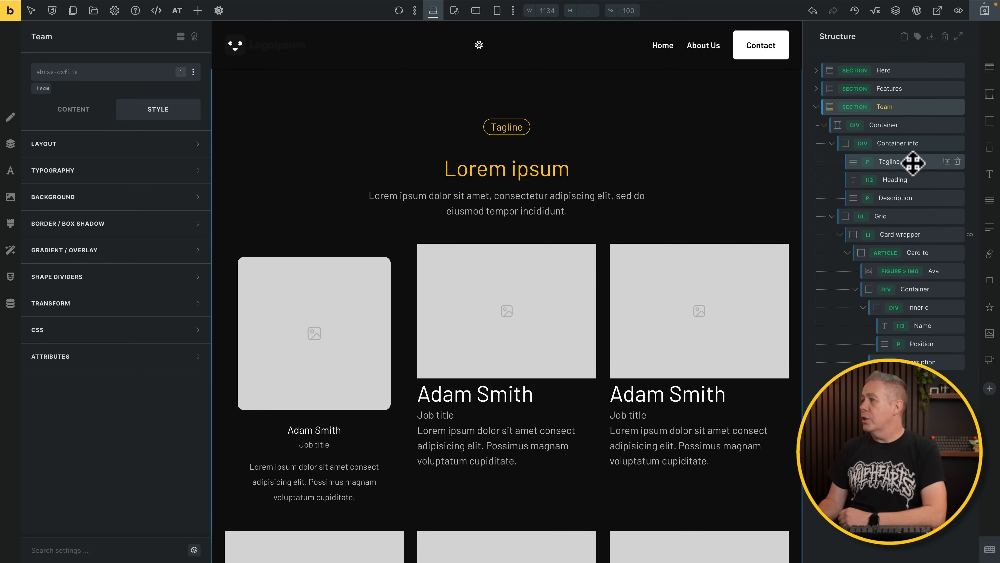
pyautogui.click(831, 144)
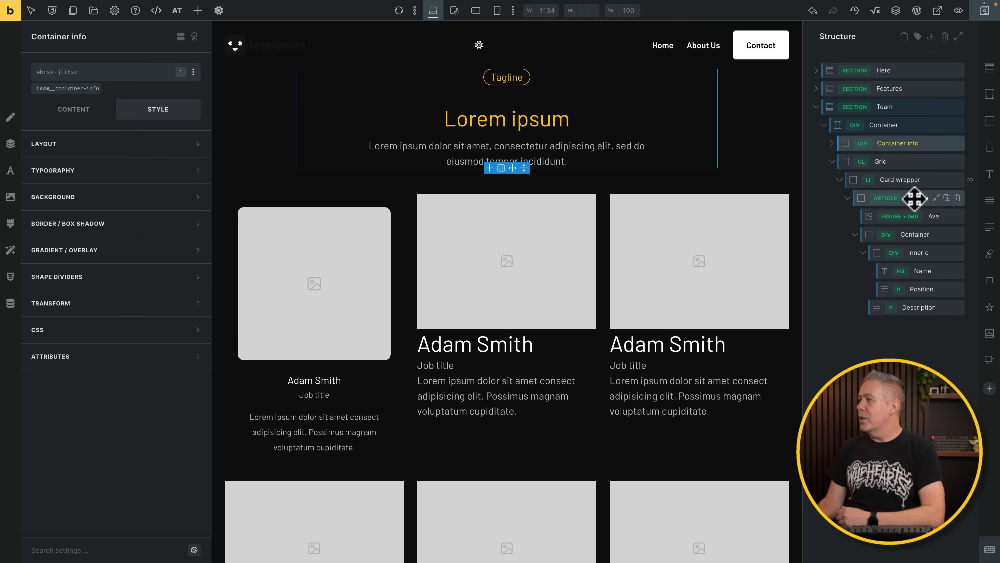
pyautogui.click(919, 216)
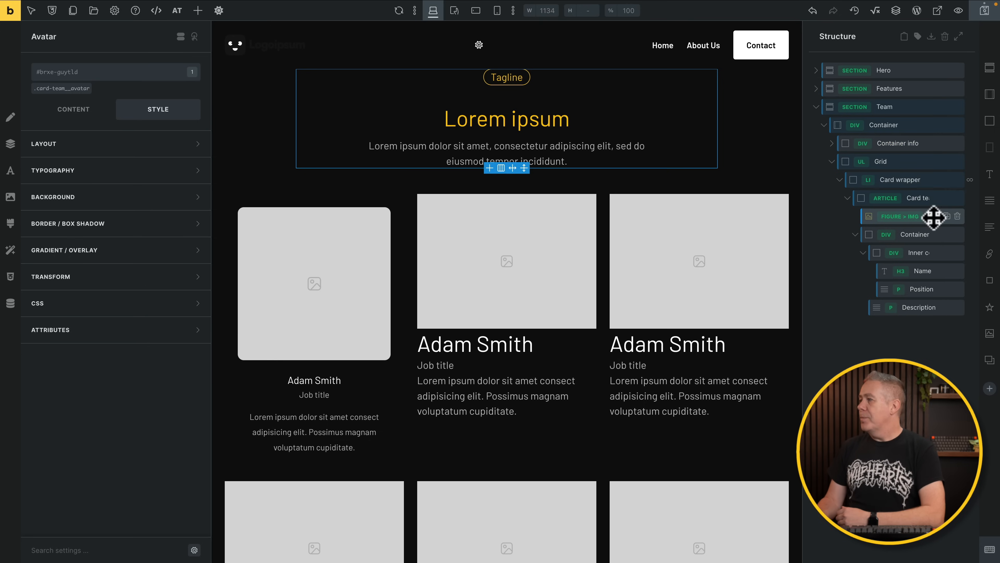
pyautogui.click(69, 88)
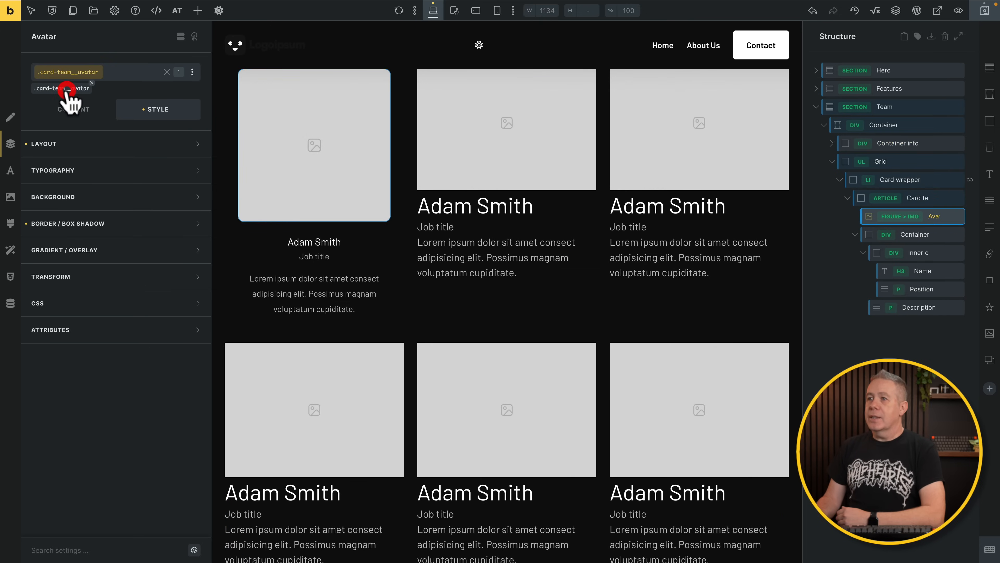
pyautogui.click(75, 111)
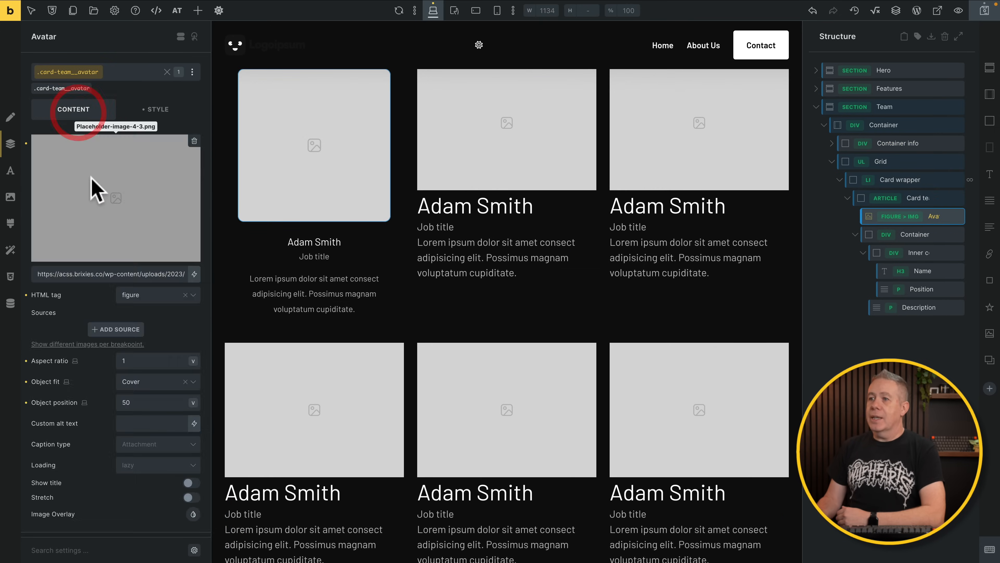
pyautogui.click(92, 181)
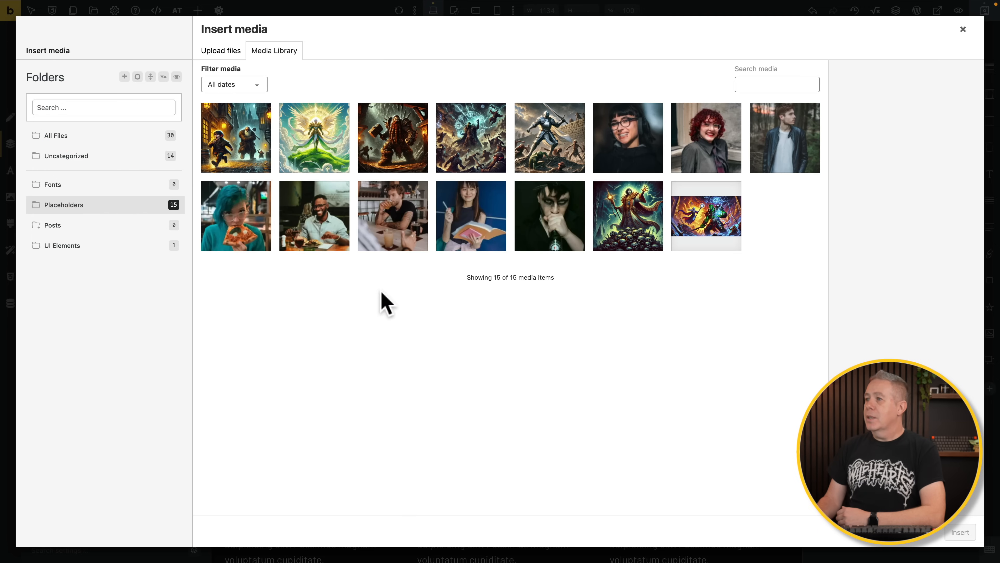
pyautogui.click(401, 213)
pyautogui.click(961, 533)
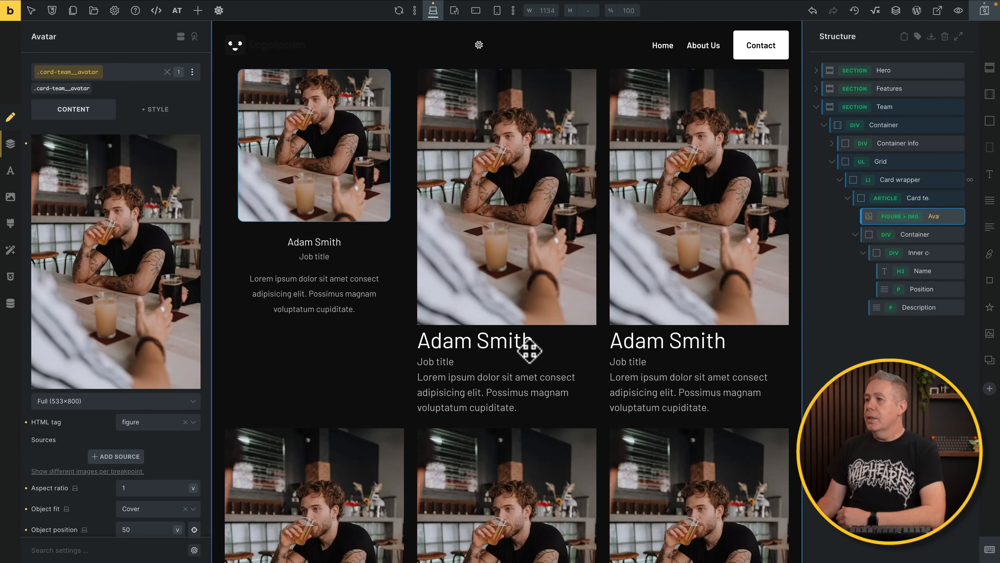
# - Save the page and reload the builder to check the avatar image across all team cards
pyautogui.click(984, 11)
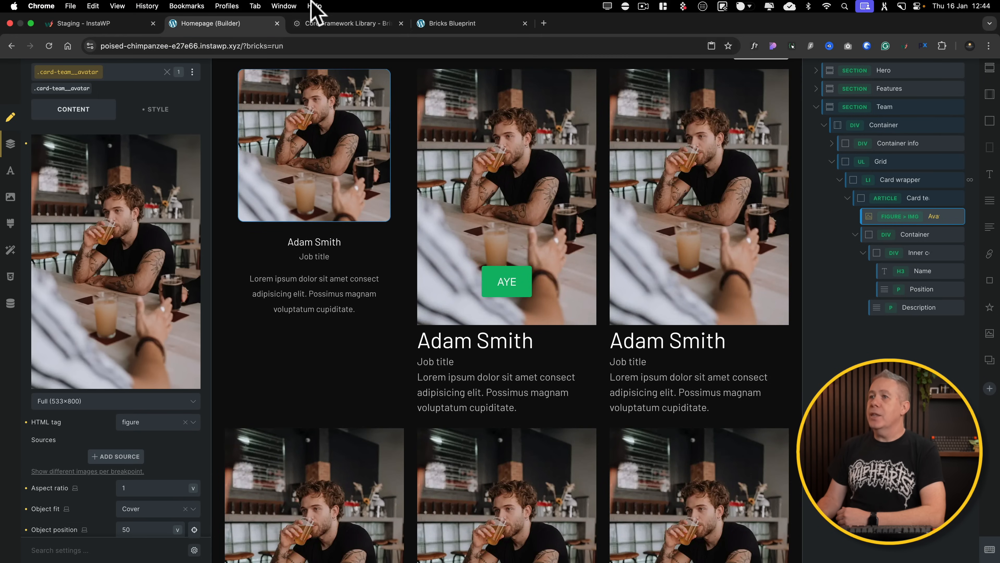
pyautogui.click(48, 45)
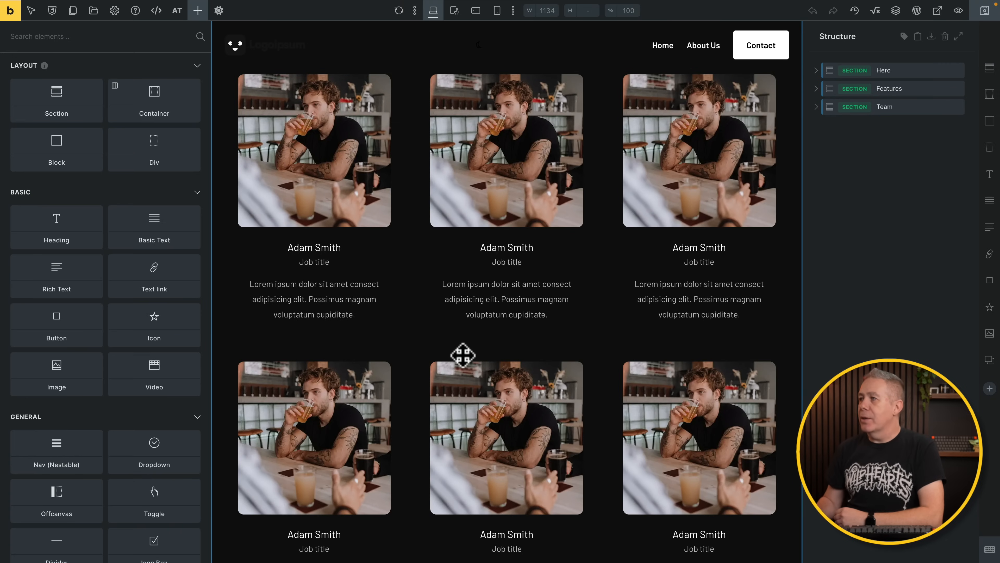
pyautogui.scroll(2, 463, 355)
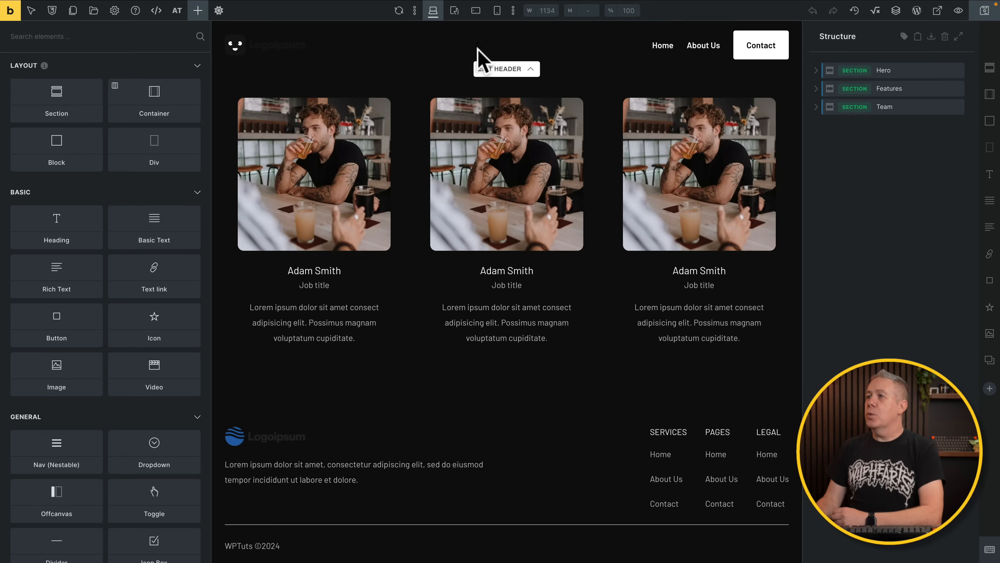
# - Copy the Brixies pricing layout with Free, Pro and Enterprise cards, its class renamed to pricing, and paste it below the Team section
pyautogui.moveTo(299, 3)
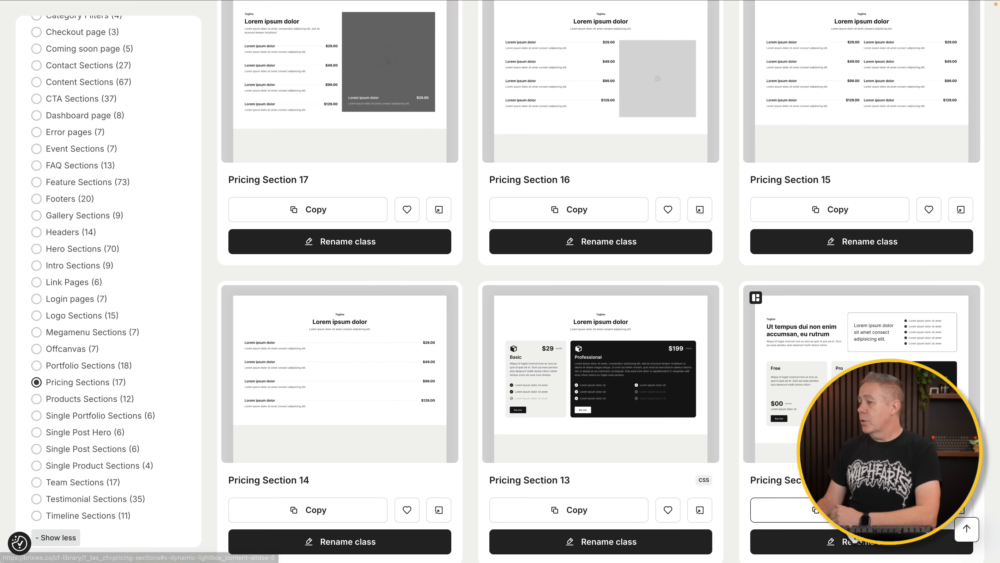
pyautogui.click(849, 543)
pyautogui.press('Return')
pyautogui.click(212, 27)
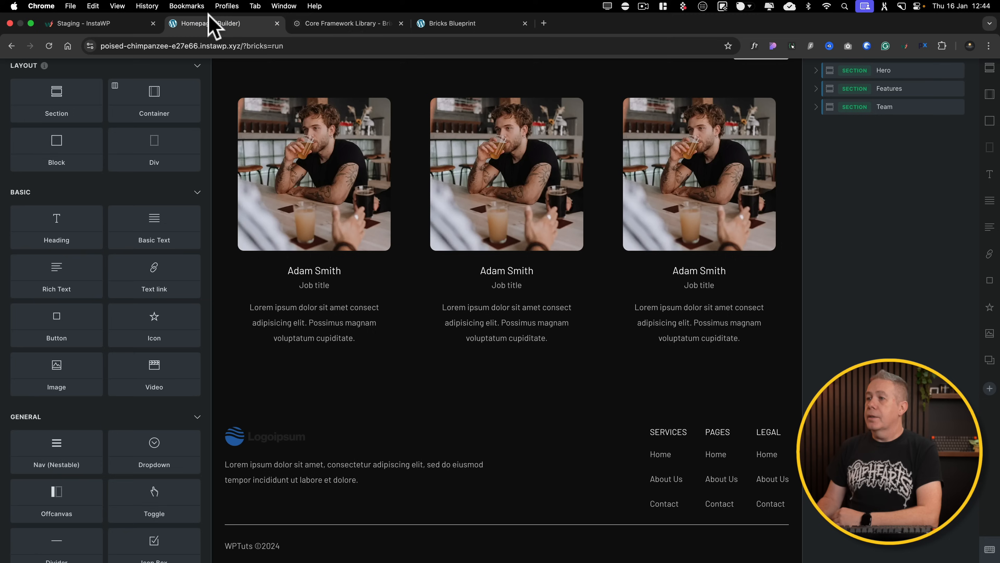
pyautogui.click(848, 139)
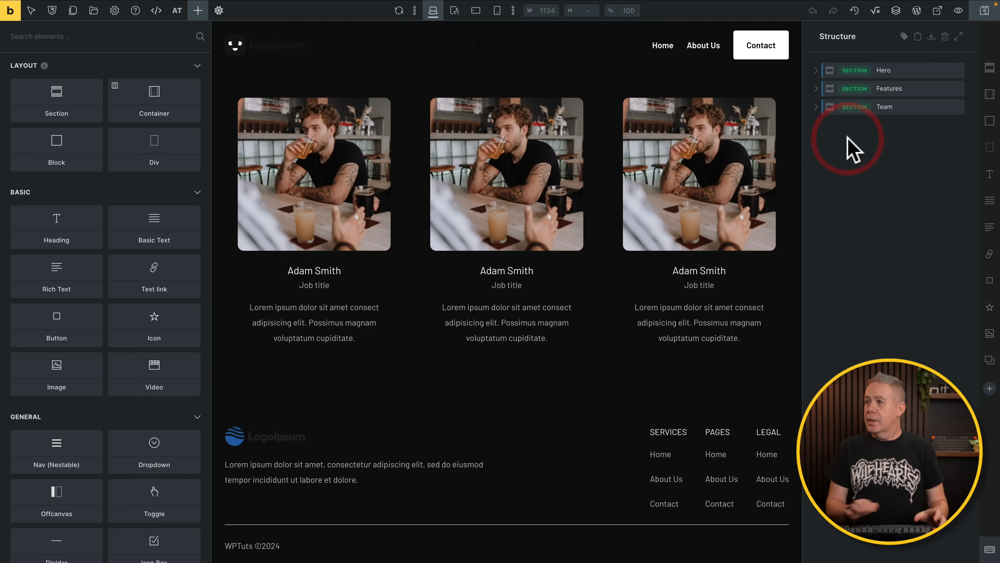
pyautogui.hotkey('ctrl', 'v')
pyautogui.click(916, 125)
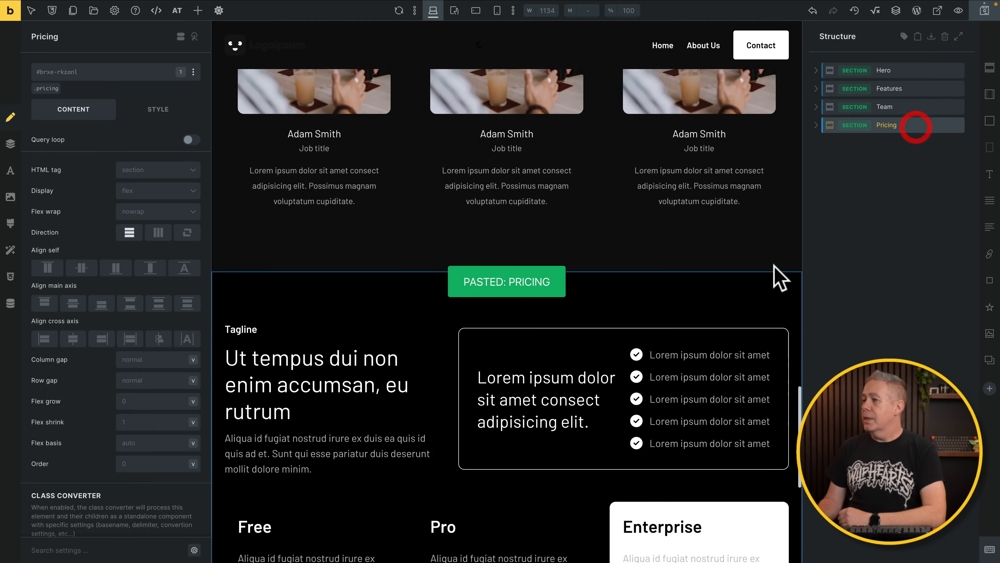
# - Replace the pricing__tagline class on the Pricing section's tagline with the global-tagline class
pyautogui.click(936, 124)
pyautogui.click(240, 127)
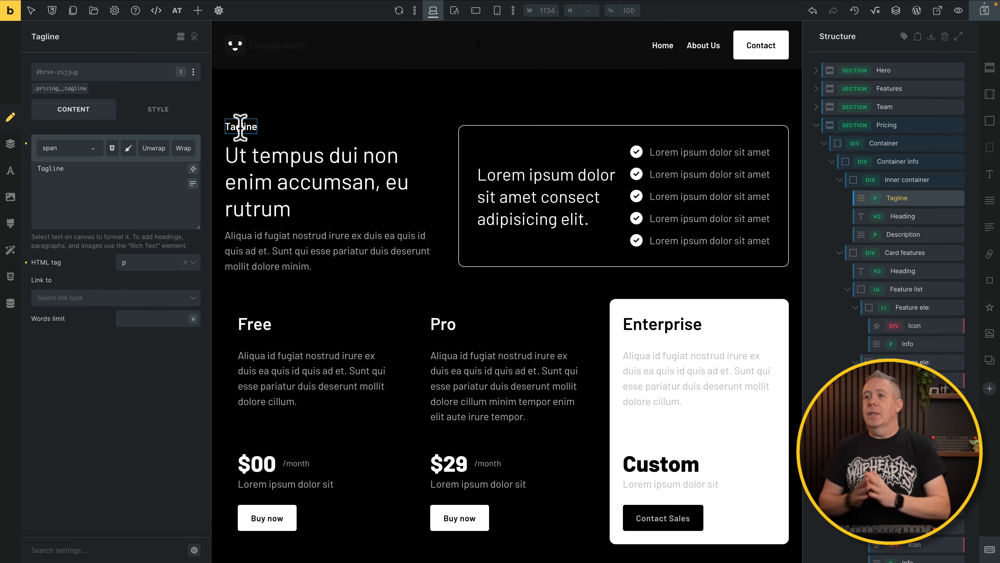
pyautogui.click(88, 83)
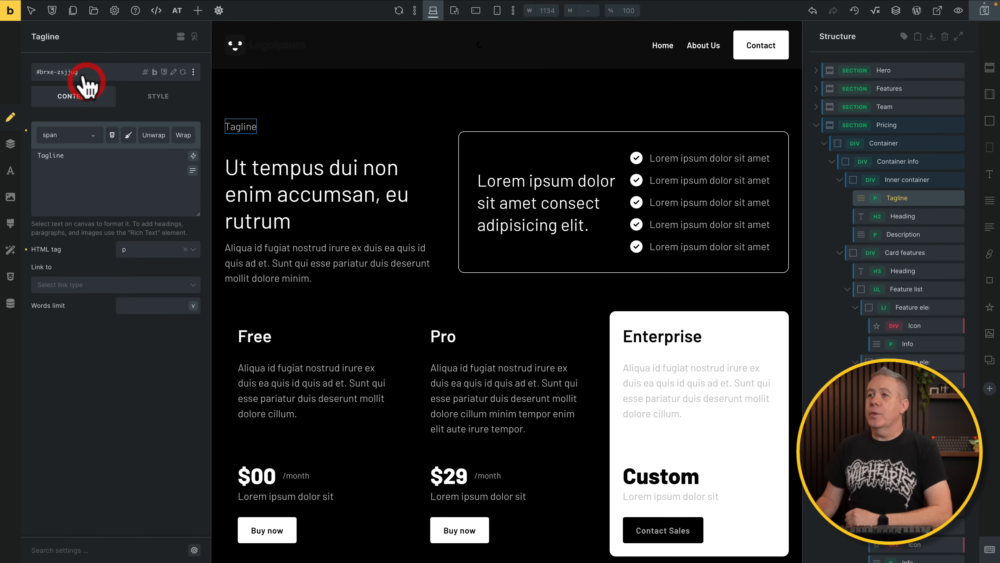
pyautogui.click(84, 72)
pyautogui.write('gloab')
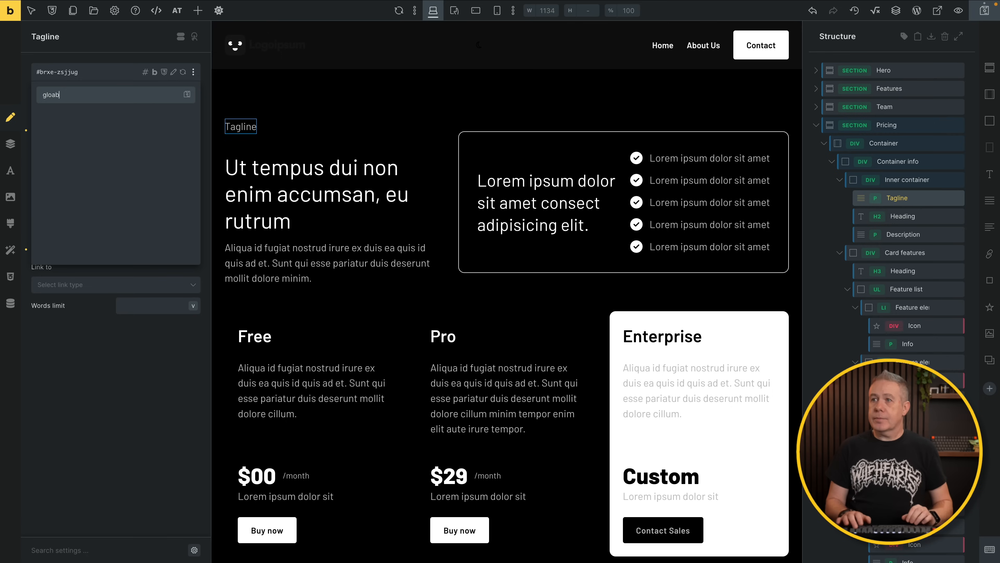
pyautogui.click(63, 163)
# - Set the border color of the pricing__card-features class to the dark grey Core Framework color
pyautogui.click(841, 253)
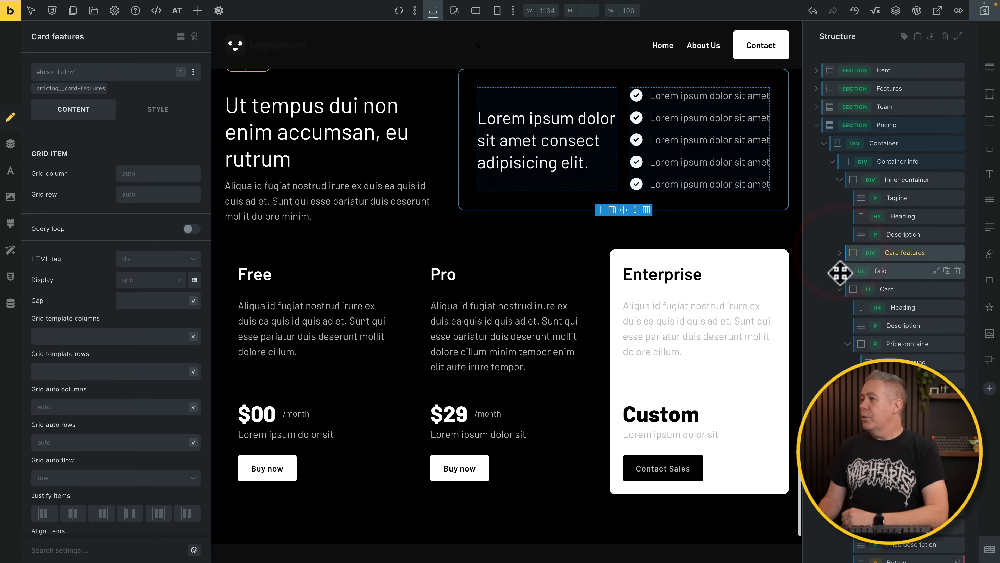
pyautogui.click(832, 271)
pyautogui.click(831, 161)
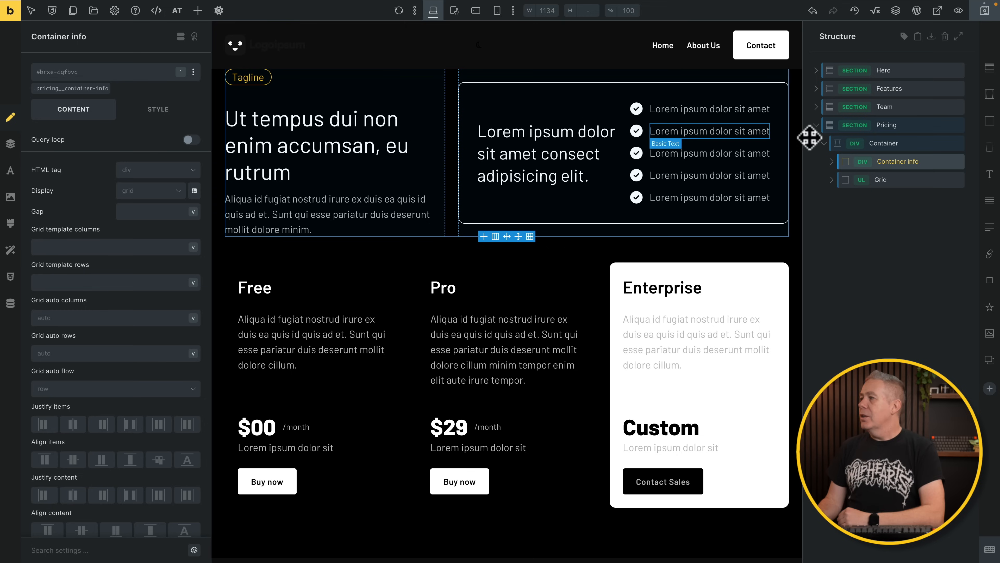
pyautogui.click(832, 162)
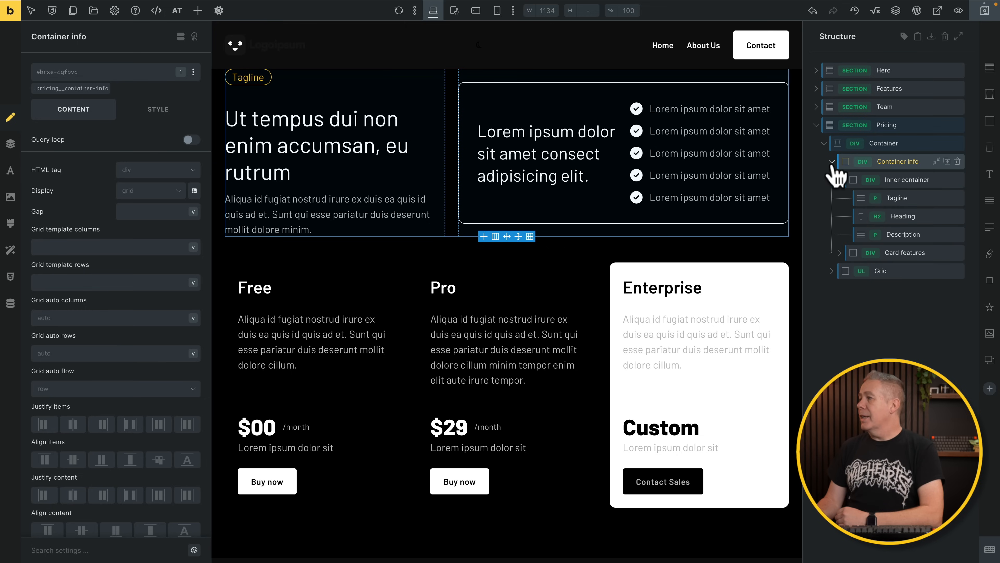
pyautogui.click(840, 180)
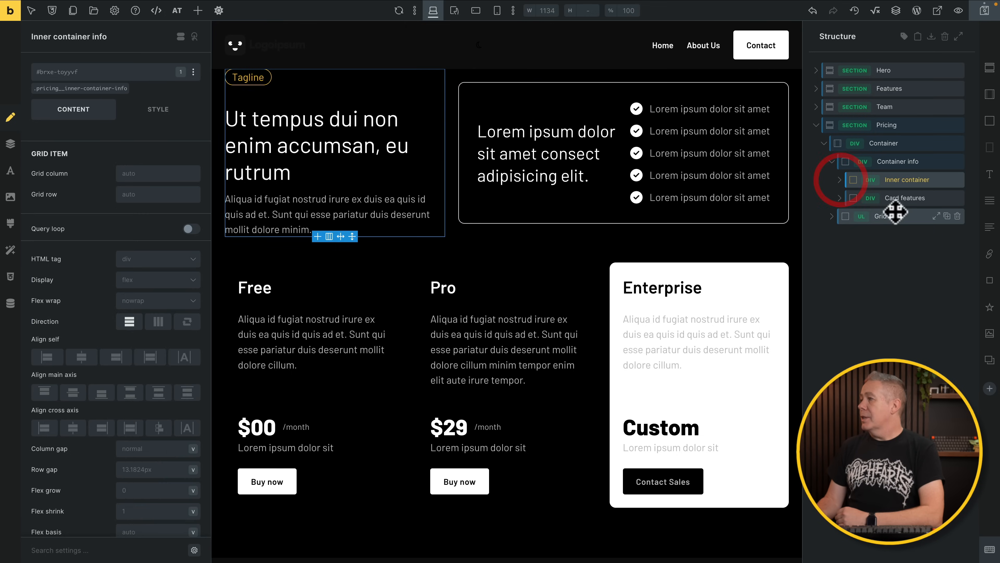
pyautogui.click(893, 199)
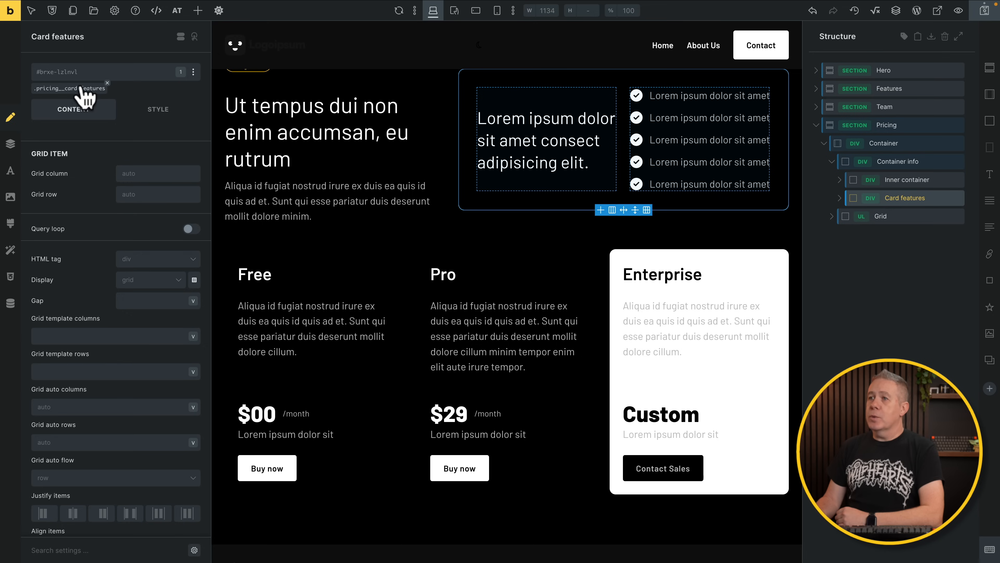
pyautogui.click(76, 89)
pyautogui.click(158, 111)
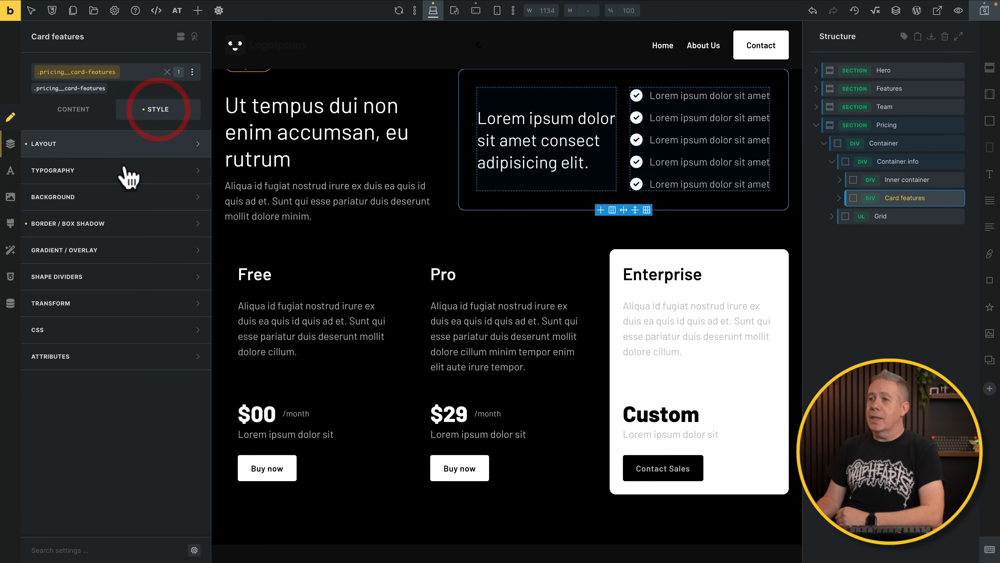
pyautogui.click(198, 225)
pyautogui.click(193, 247)
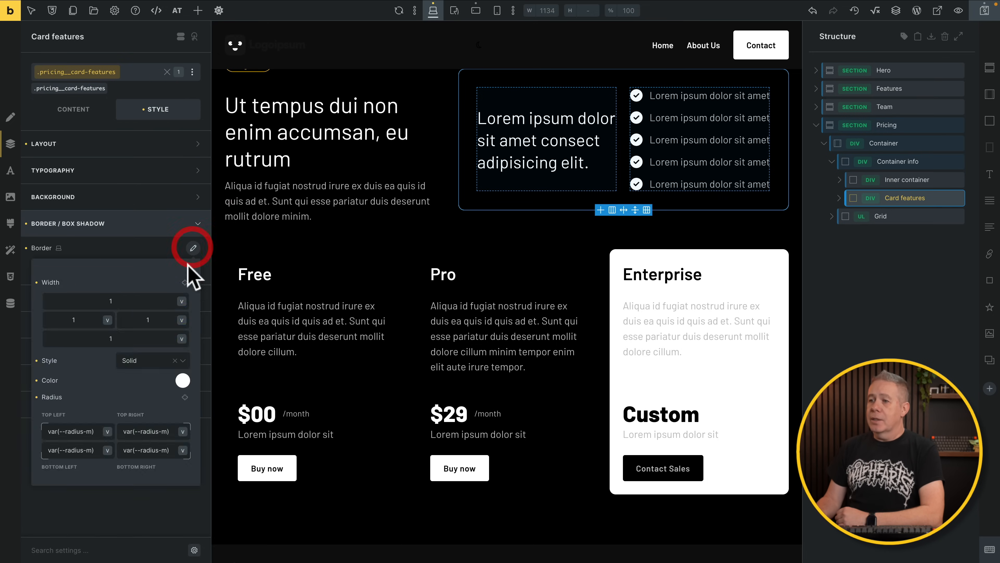
pyautogui.click(182, 381)
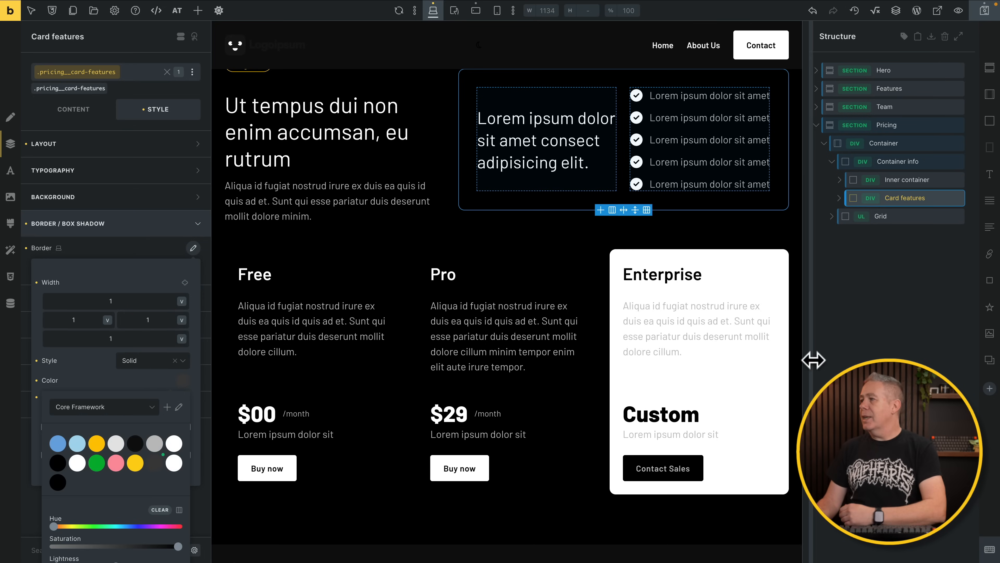
# - Set the background color of the Enterprise card's card-pricing-featured class to the amber Core Framework color
pyautogui.click(837, 220)
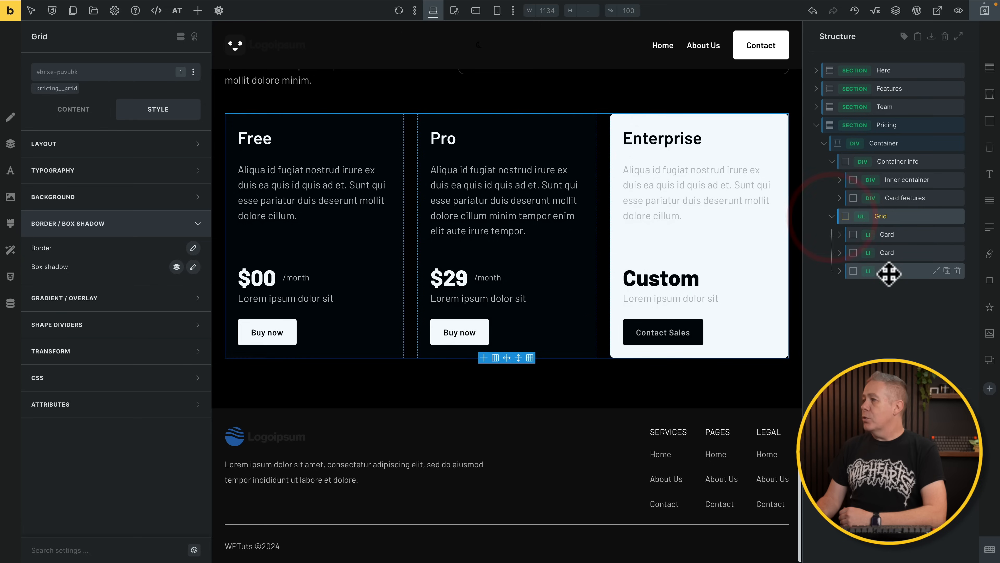
pyautogui.click(888, 270)
pyautogui.scroll(5, 532, 306)
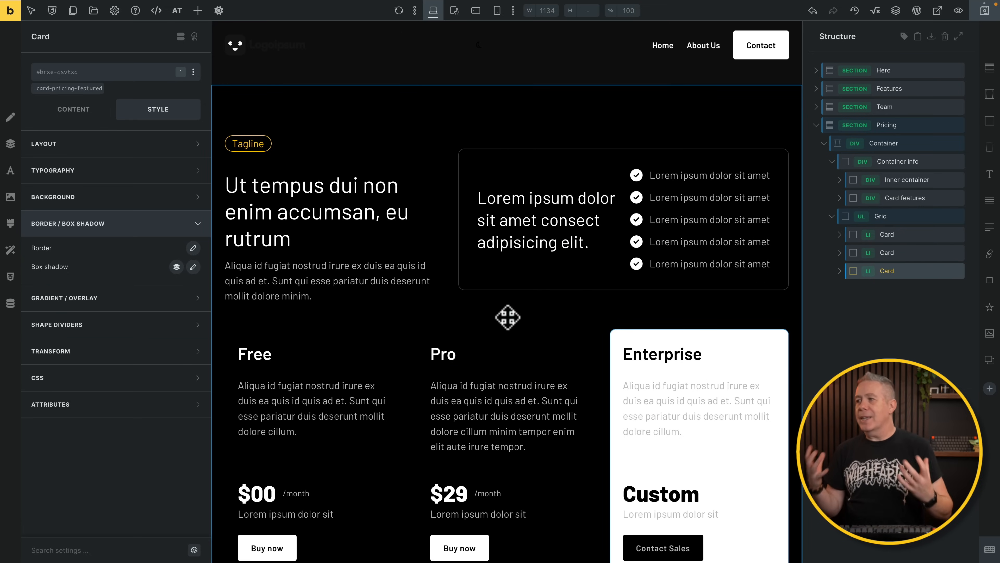
pyautogui.click(74, 88)
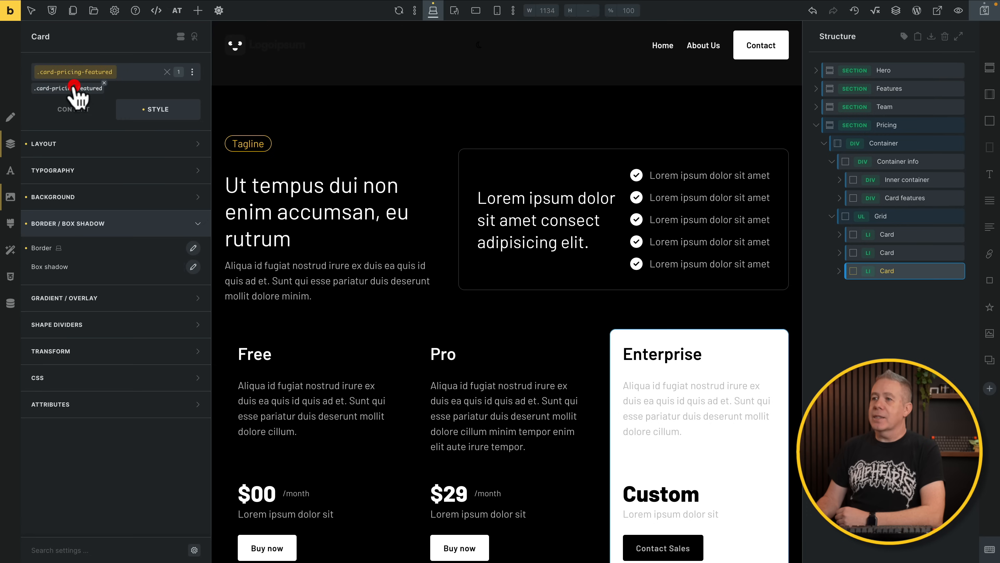
pyautogui.click(131, 192)
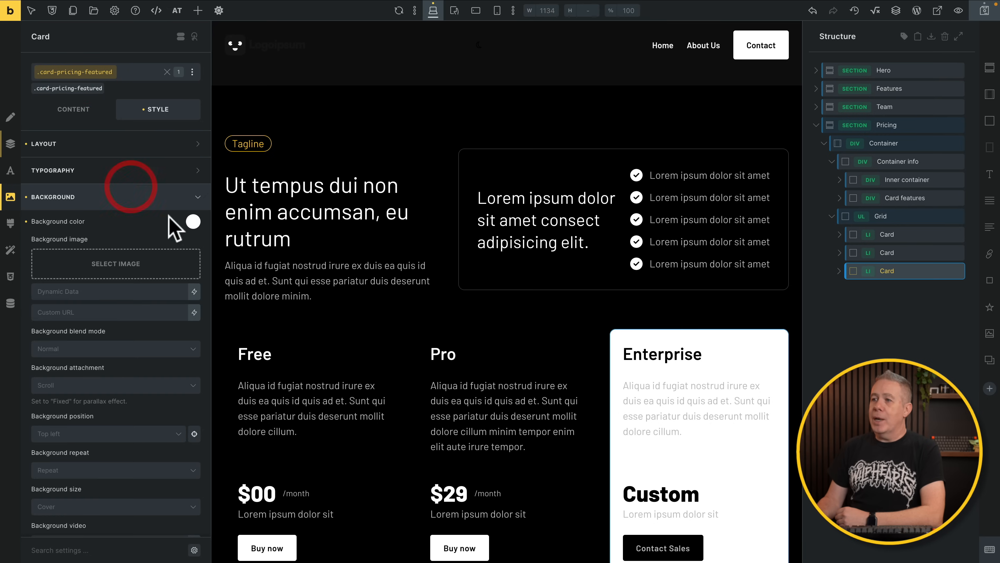
pyautogui.click(193, 221)
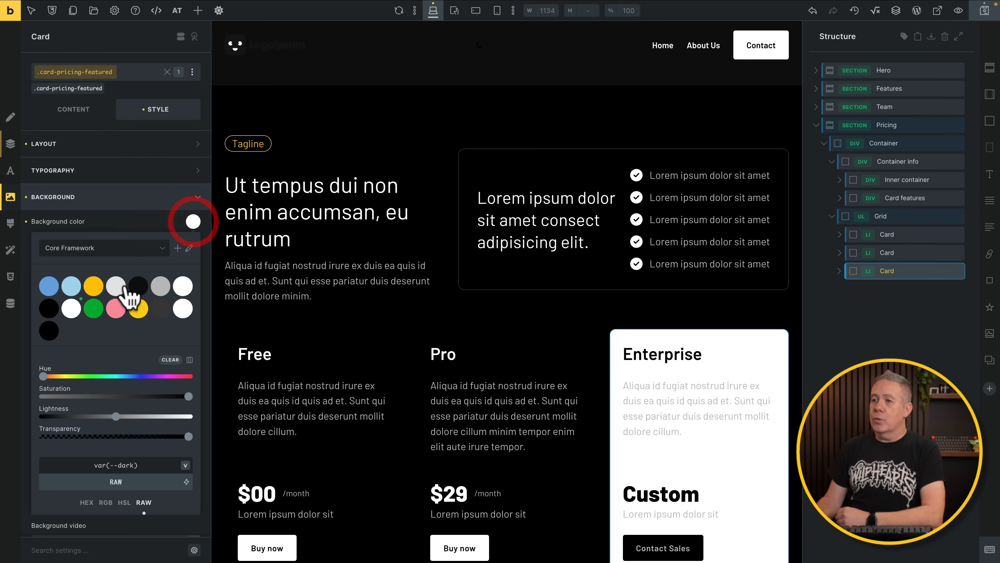
pyautogui.click(92, 287)
pyautogui.click(149, 206)
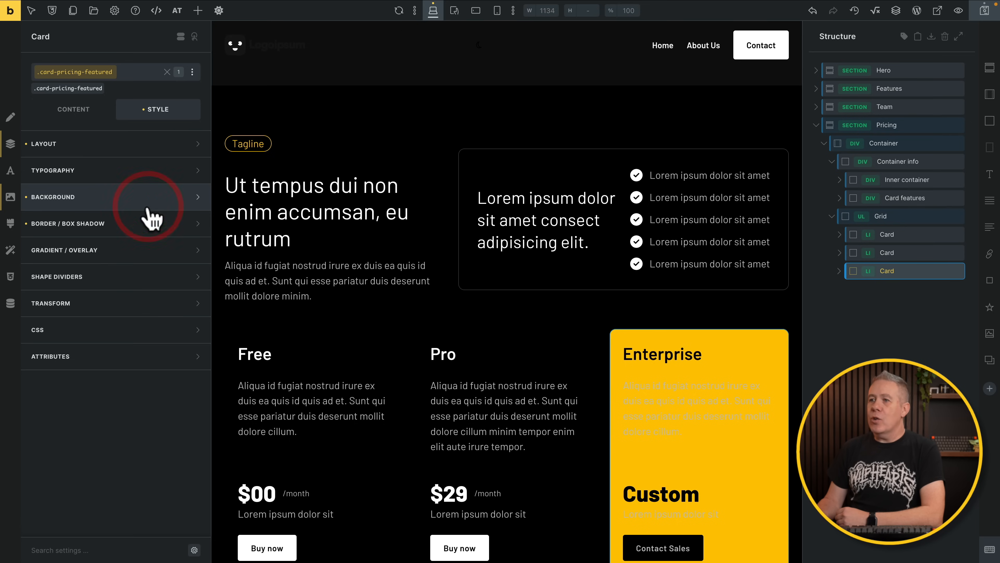
# - Set the card-pricing-featured text color to the Core Framework color var(--light) and switch the canvas to the light theme
pyautogui.click(144, 169)
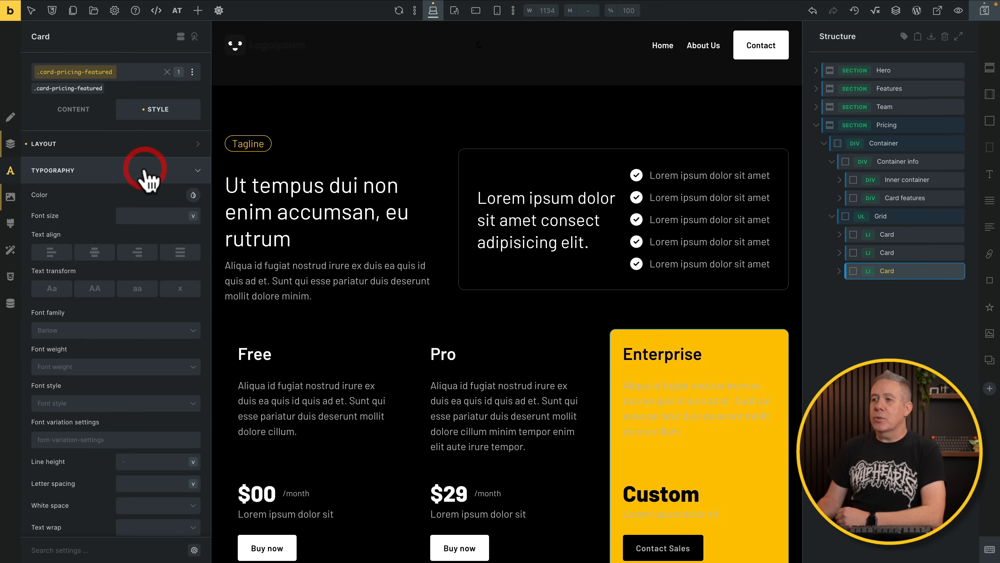
pyautogui.click(193, 195)
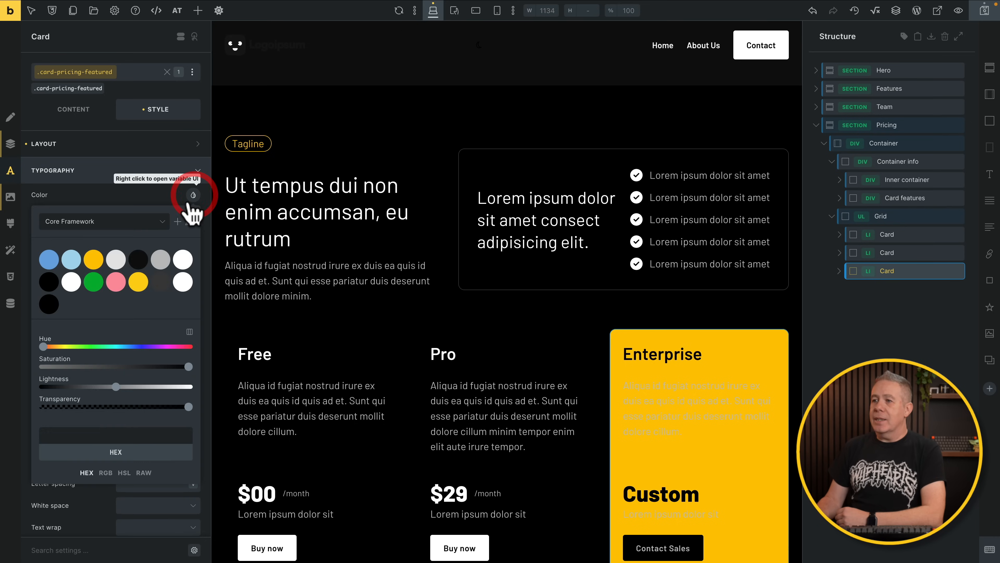
pyautogui.click(49, 282)
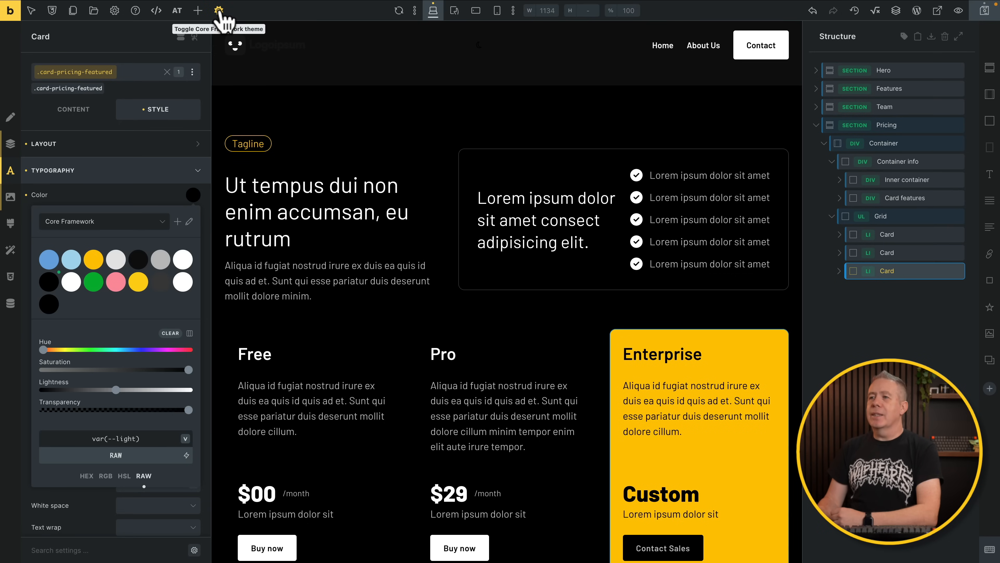
pyautogui.click(218, 10)
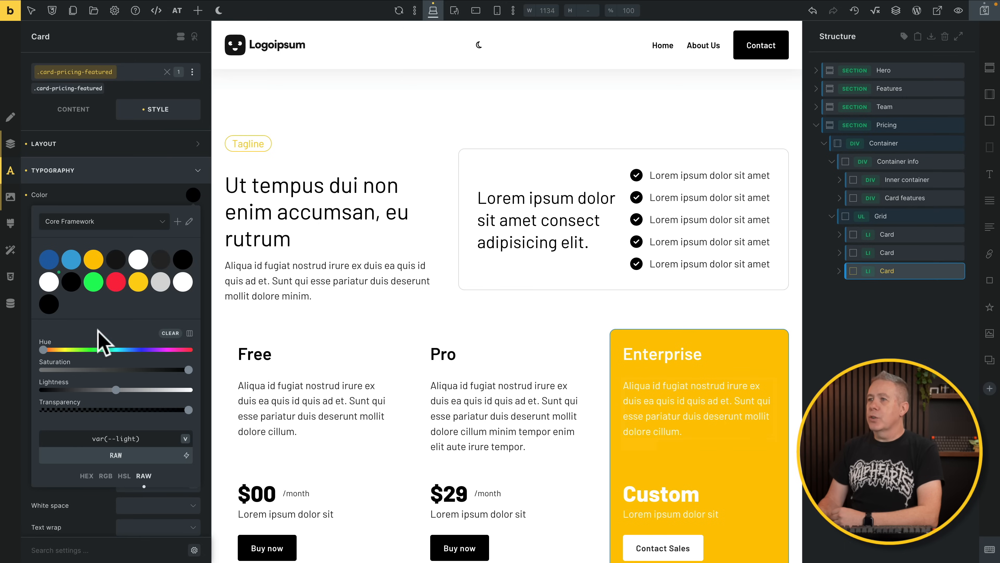
# - Set the card-pricing-featured text color to var(--black) and check the page in the dark theme
pyautogui.click(46, 309)
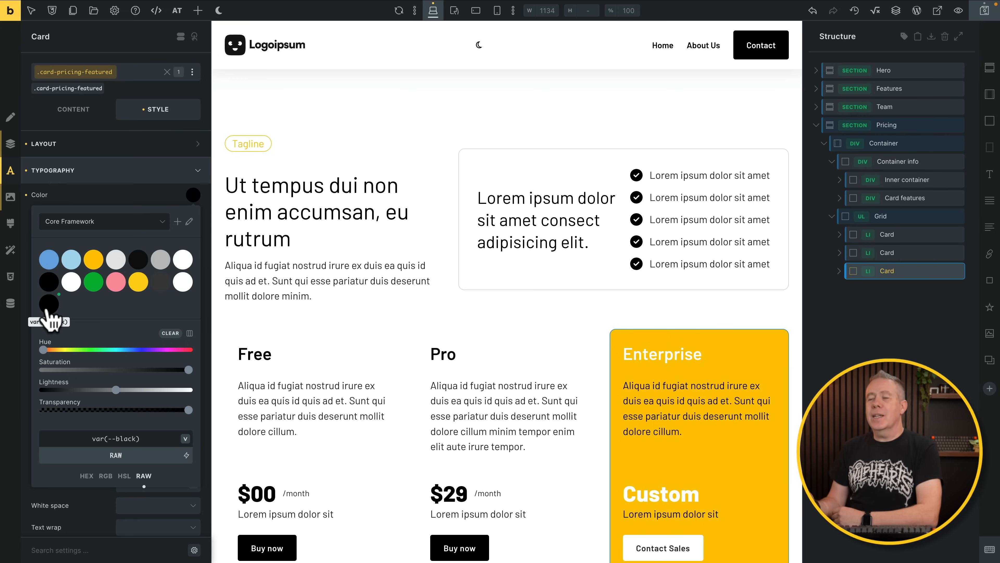
pyautogui.click(218, 10)
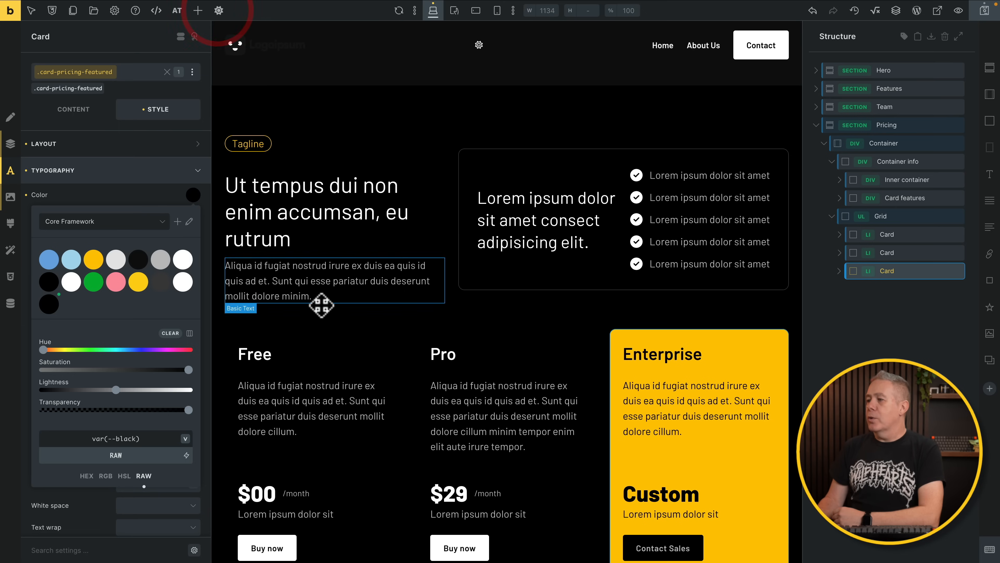
pyautogui.scroll(-20, 372, 351)
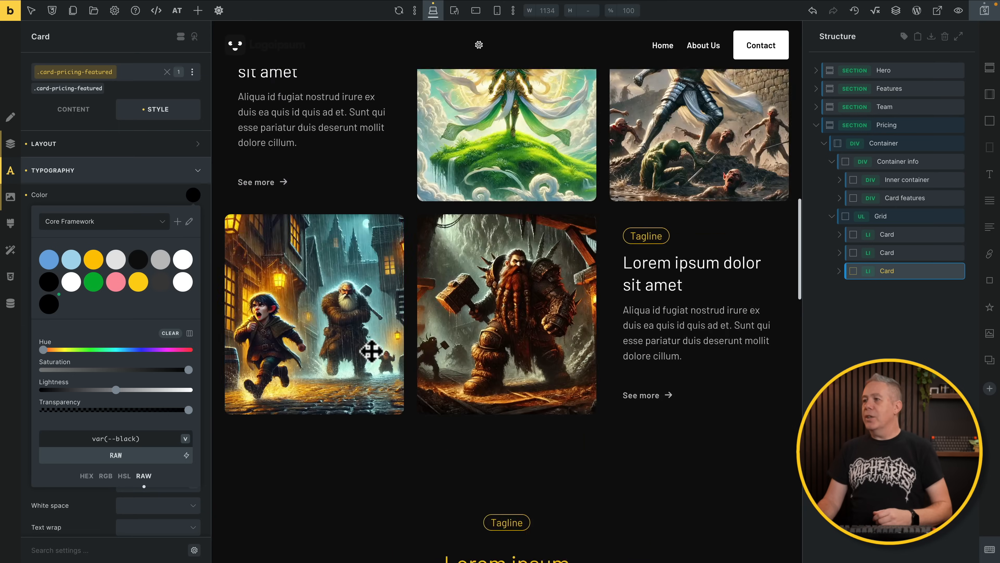
pyautogui.scroll(20, 372, 351)
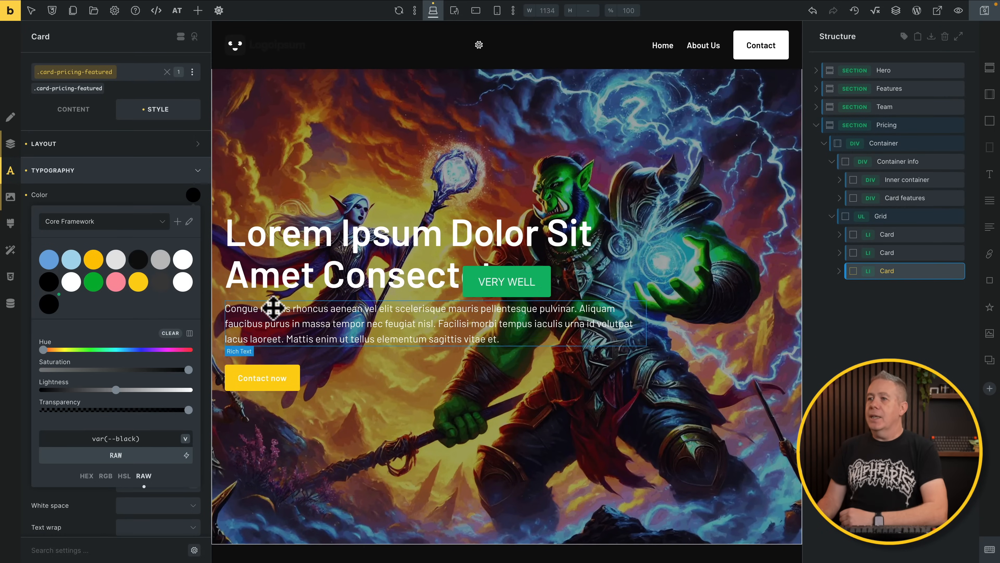
pyautogui.click(124, 170)
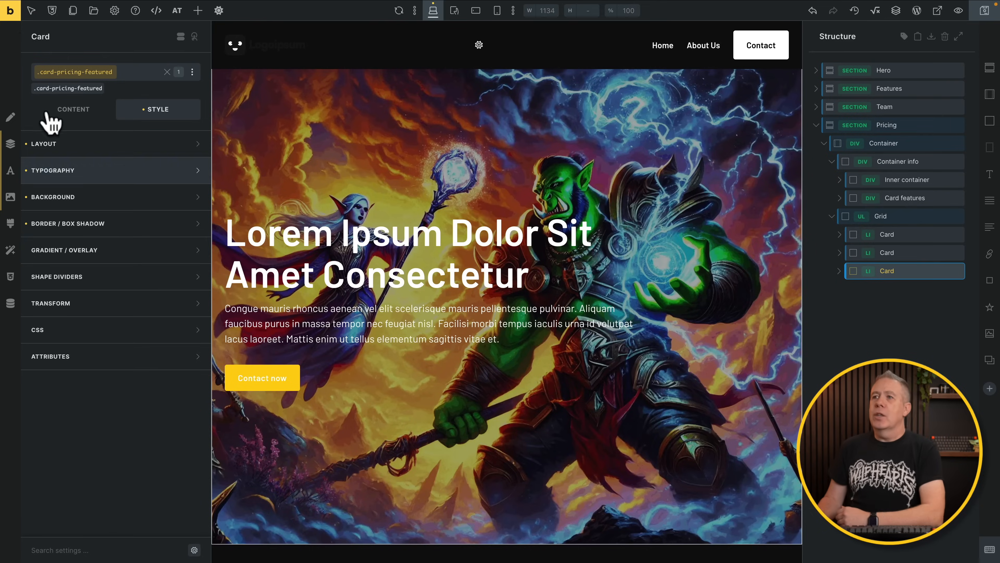
# - Open Core Framework from the WordPress dashboard, set the dark-mode tertiary color to red hsl(7, 99%, 50%) and save the changes
pyautogui.click(12, 12)
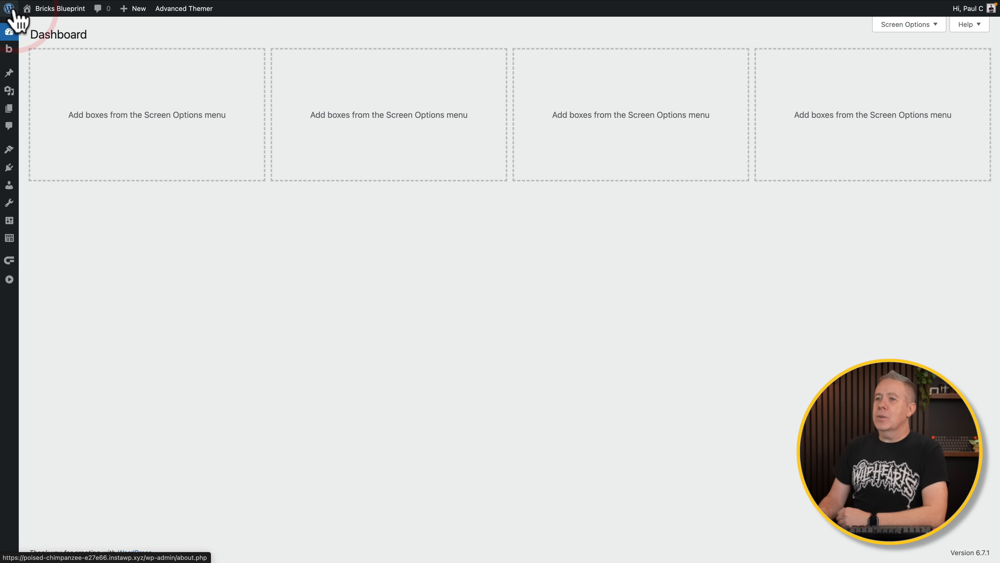
pyautogui.click(8, 262)
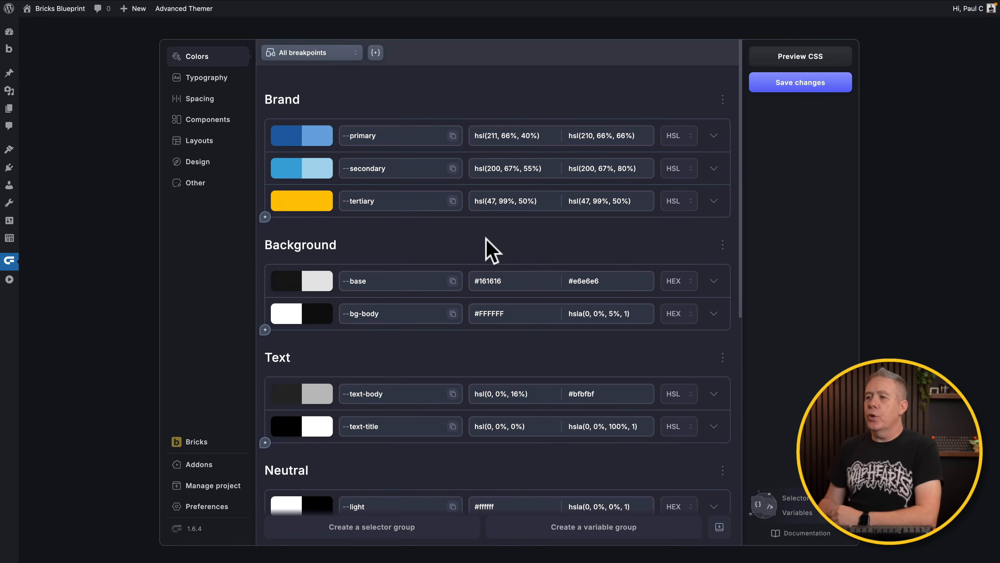
pyautogui.click(324, 203)
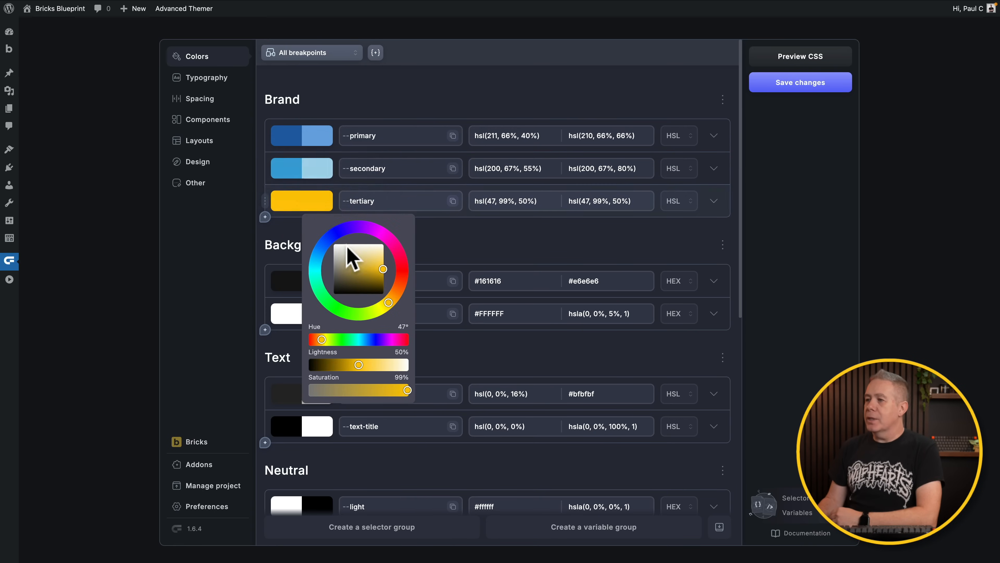
pyautogui.click(401, 270)
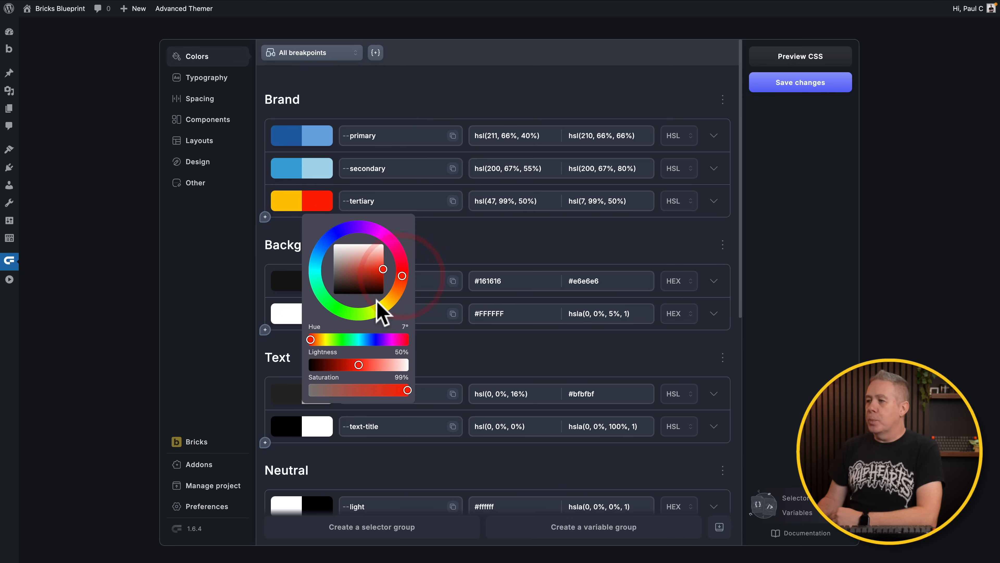
pyautogui.click(508, 237)
pyautogui.click(810, 81)
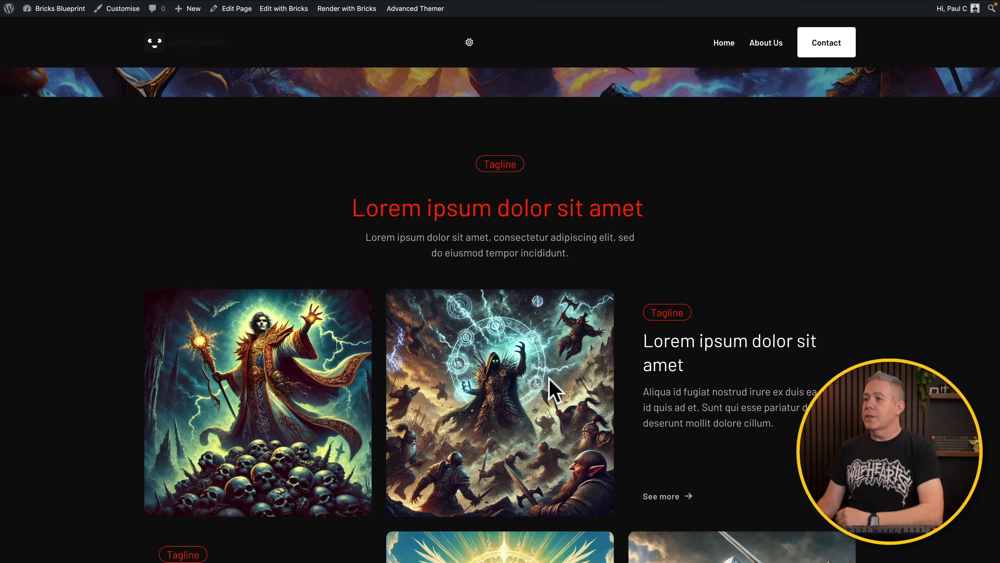
# - Review how the new tertiary color is applied to the taglines and headings on the live page
pyautogui.scroll(-4, 549, 376)
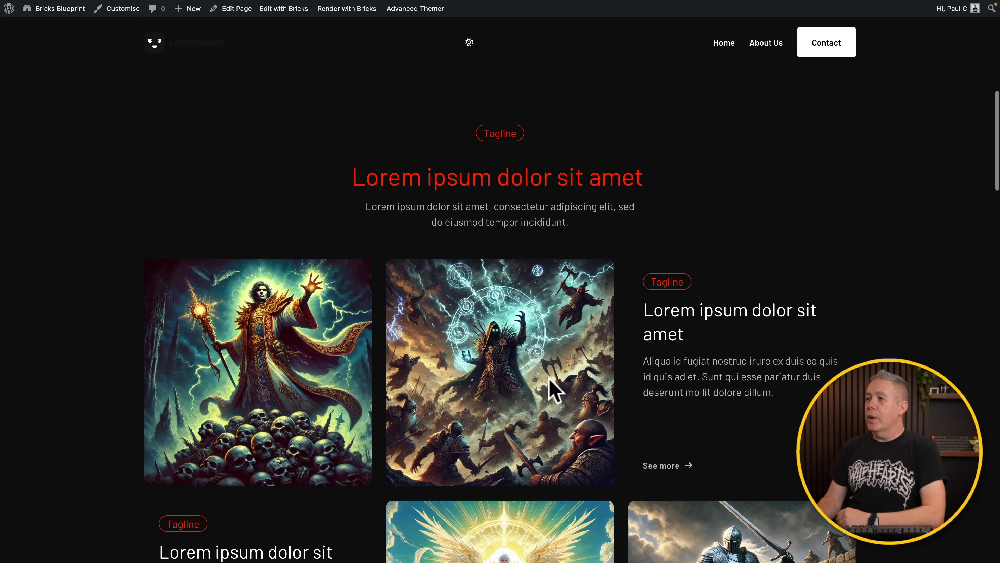
pyautogui.scroll(-8, 549, 378)
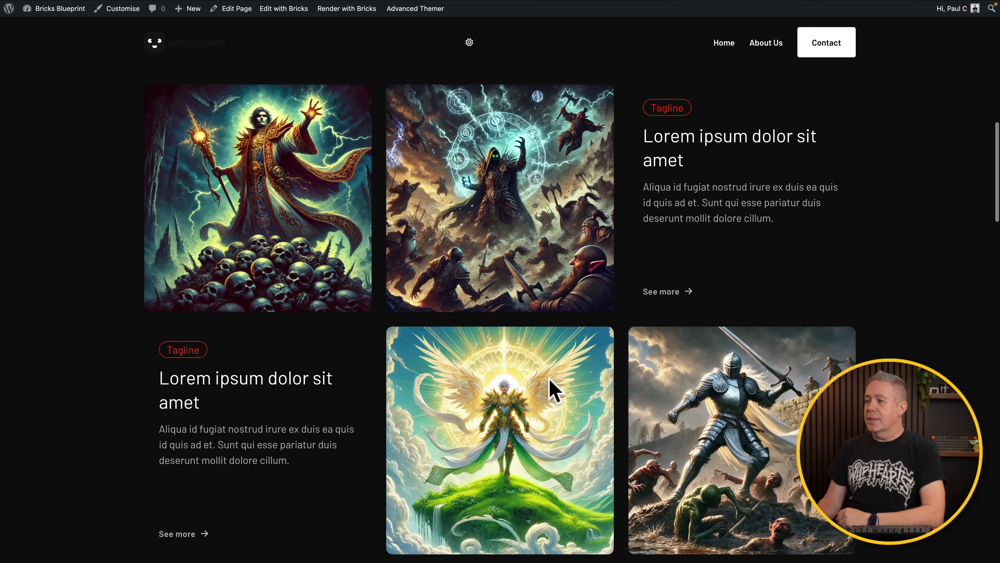
pyautogui.scroll(-14, 550, 378)
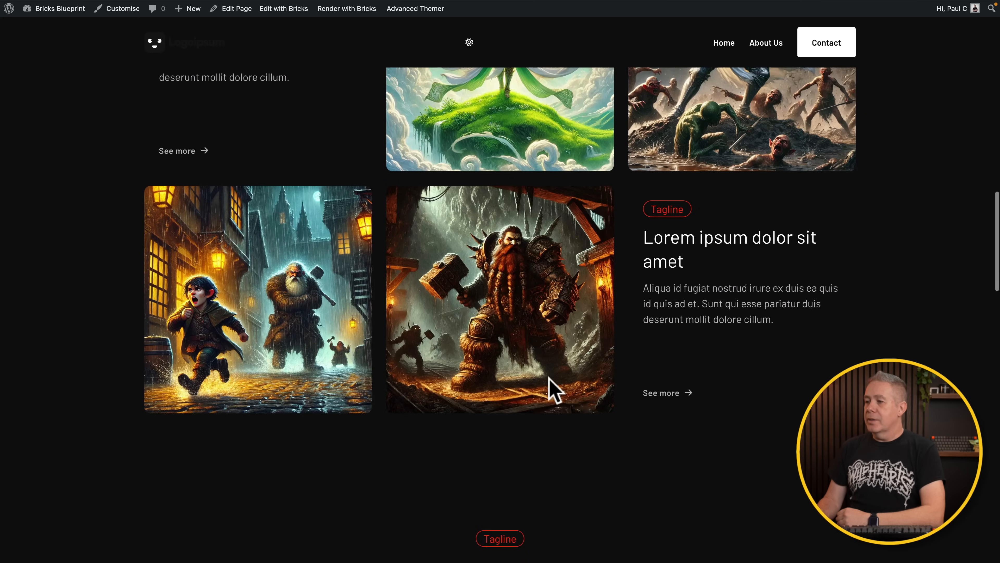
pyautogui.scroll(-3, 549, 378)
pyautogui.scroll(20, 550, 378)
pyautogui.scroll(8, 549, 378)
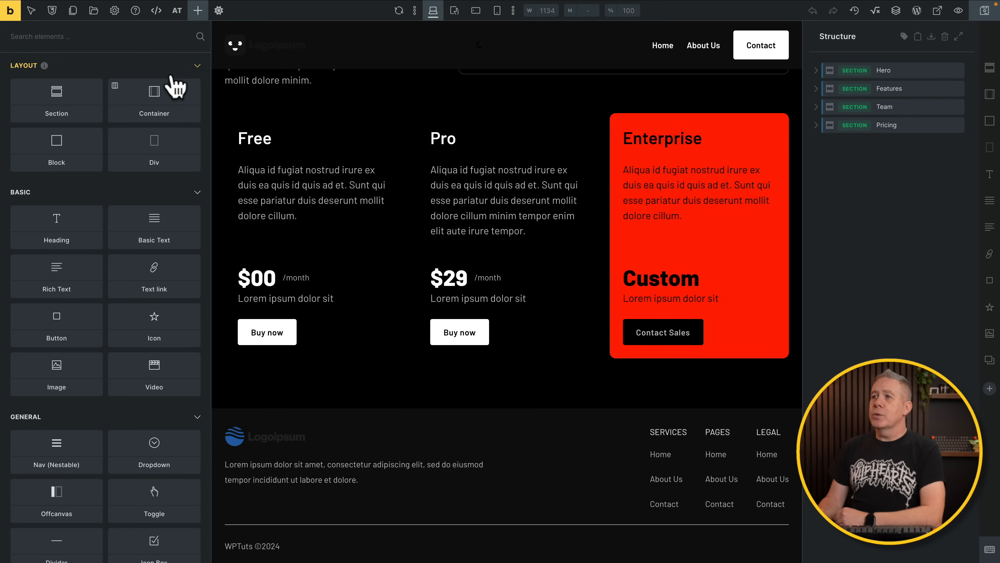
# - Add a new section below Pricing and rename it Custom
pyautogui.click(67, 104)
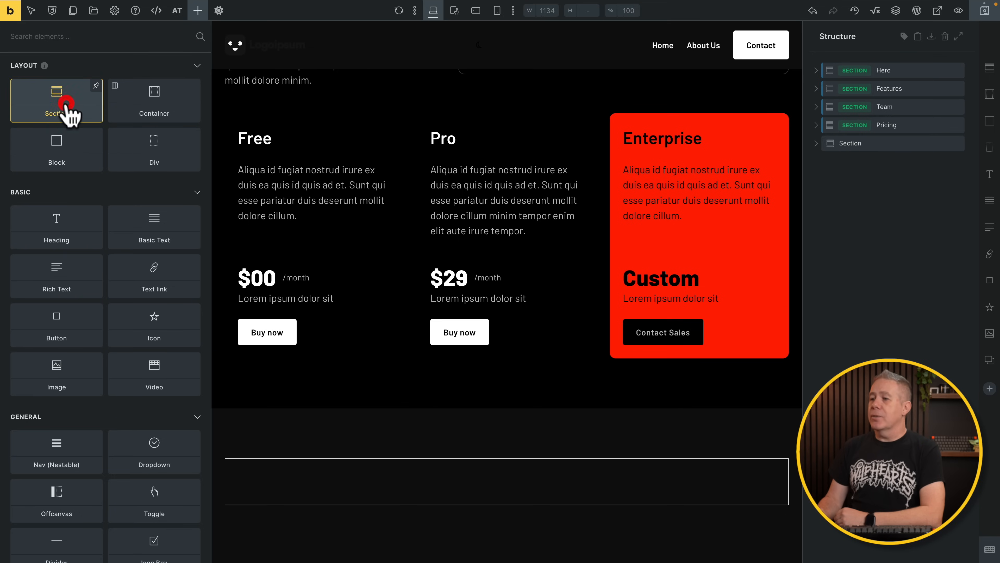
pyautogui.click(906, 150)
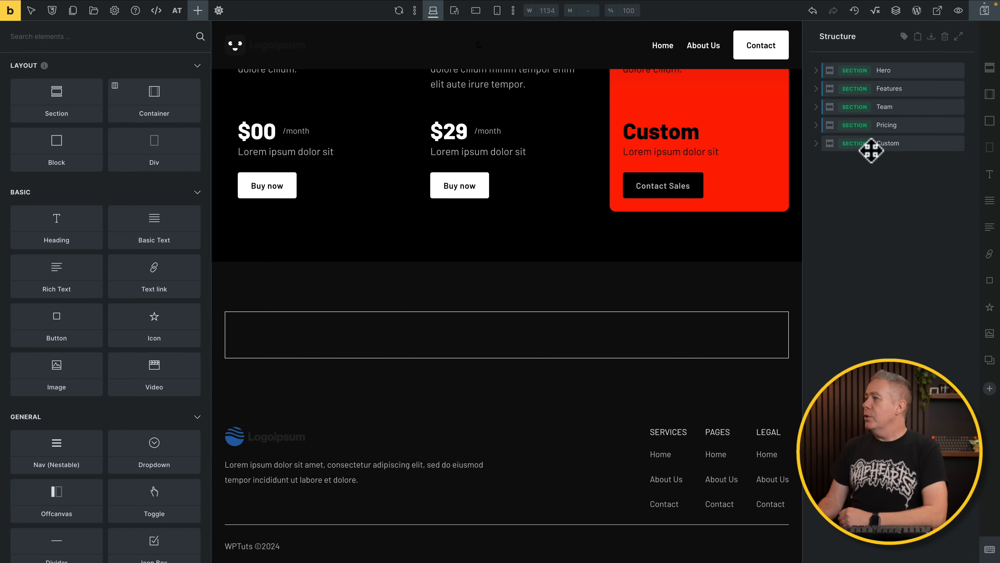
pyautogui.click(931, 143)
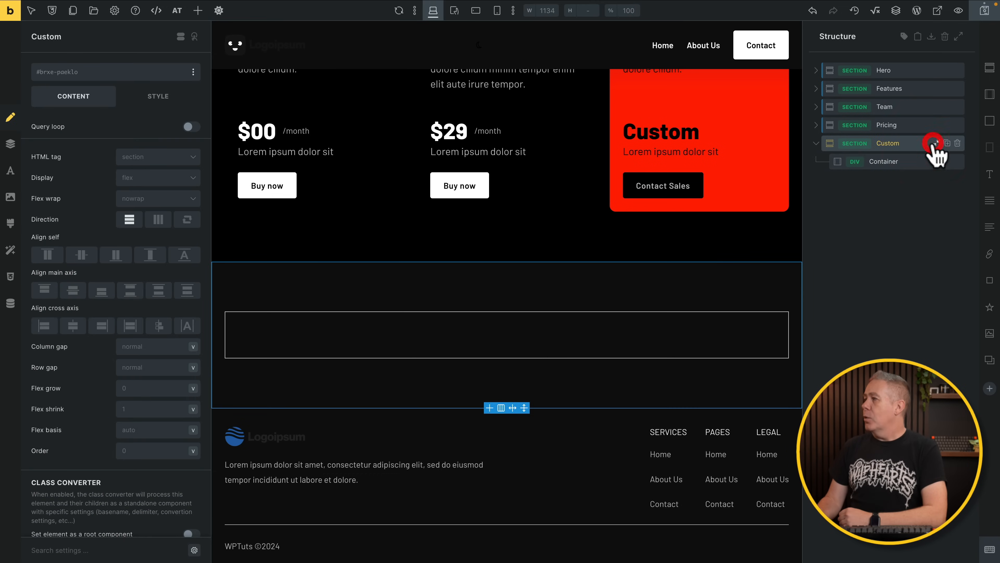
# - Add three blocks to the Custom section's container and set the container's display to grid
pyautogui.click(920, 161)
pyautogui.click(989, 120)
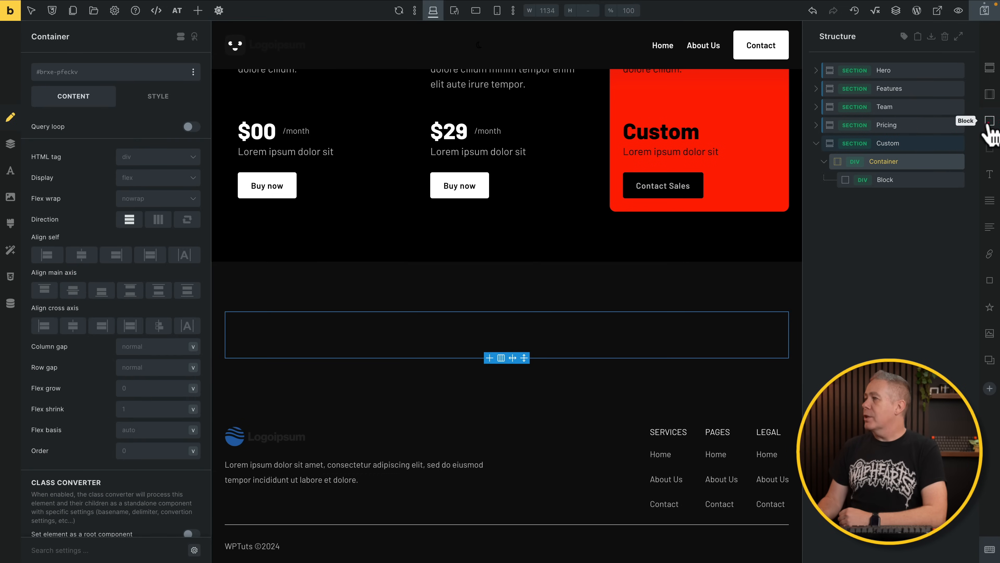
pyautogui.click(990, 120)
pyautogui.click(989, 120)
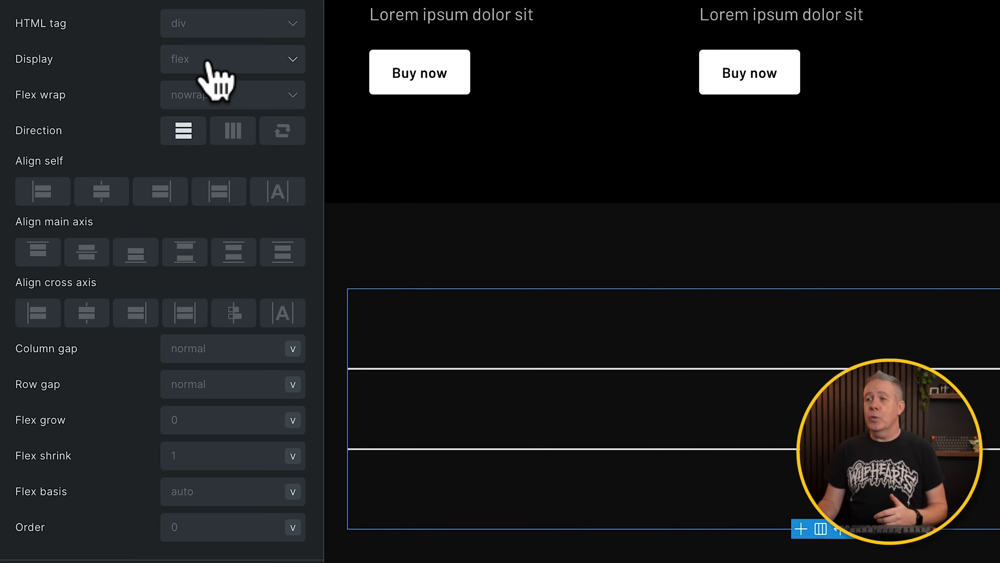
pyautogui.click(209, 59)
pyautogui.click(201, 155)
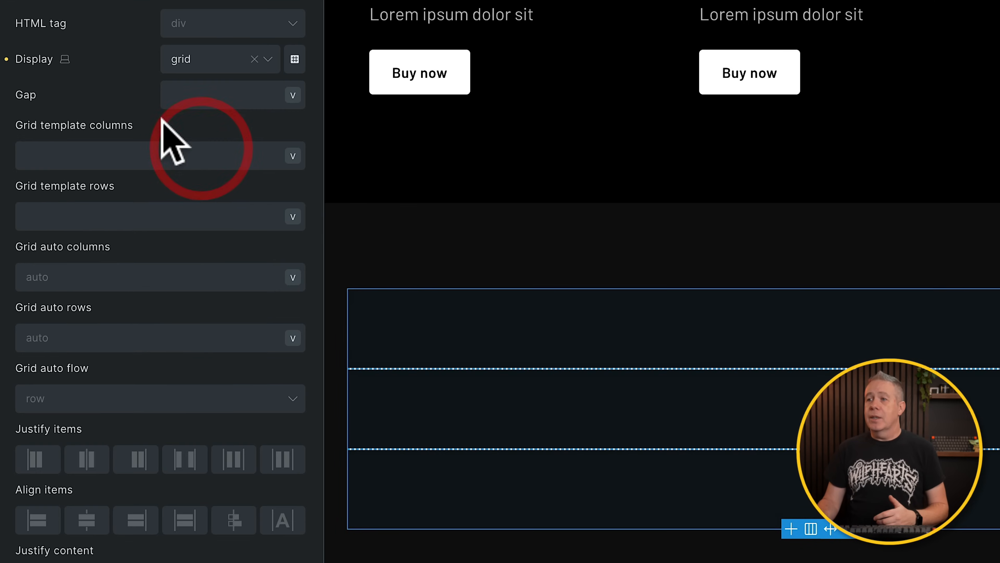
# - Give the container a gap of 2rem and grid template columns of 1fr 1fr 1fr
pyautogui.click(206, 101)
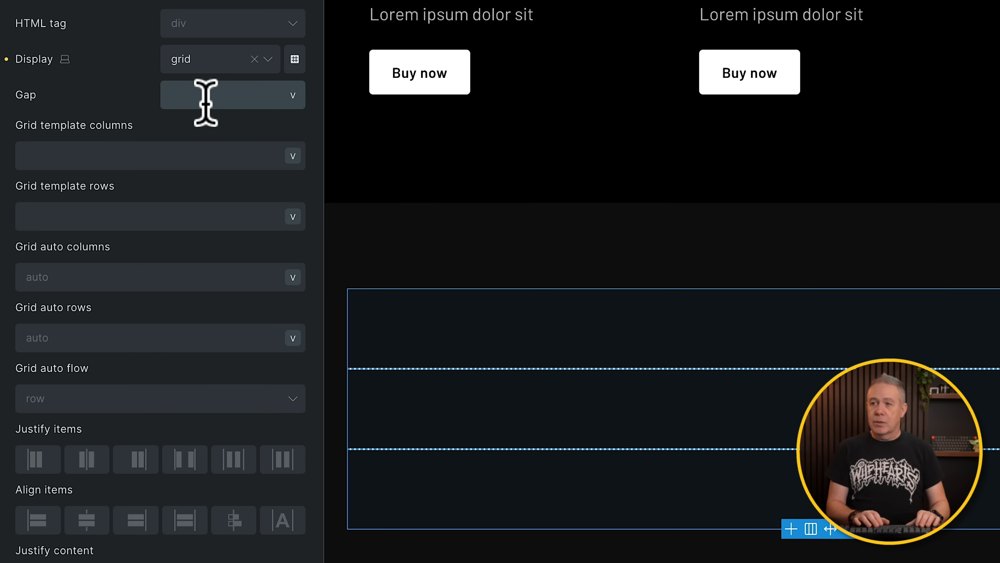
pyautogui.write('2rem')
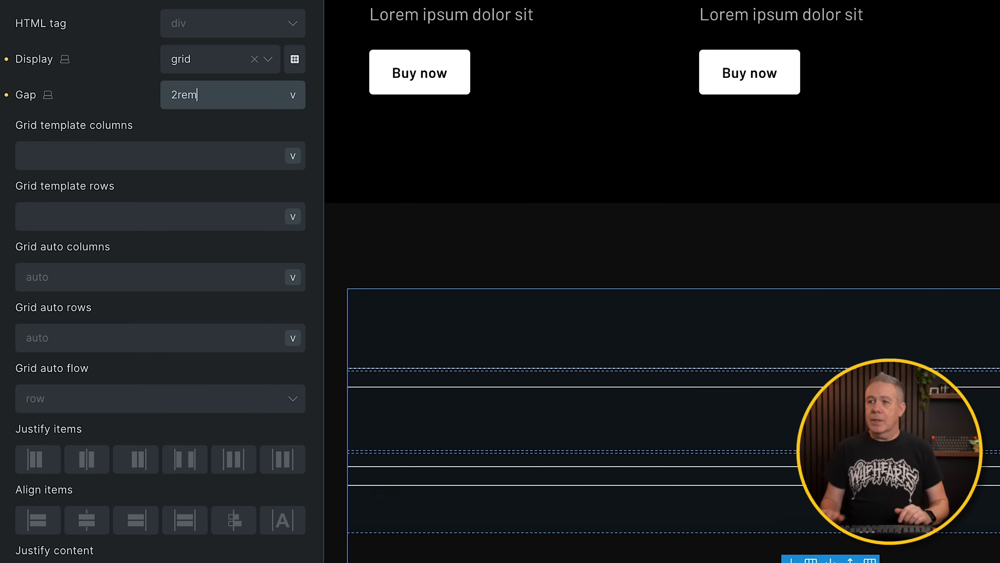
pyautogui.click(143, 157)
pyautogui.write('1fr 1fr 1fr')
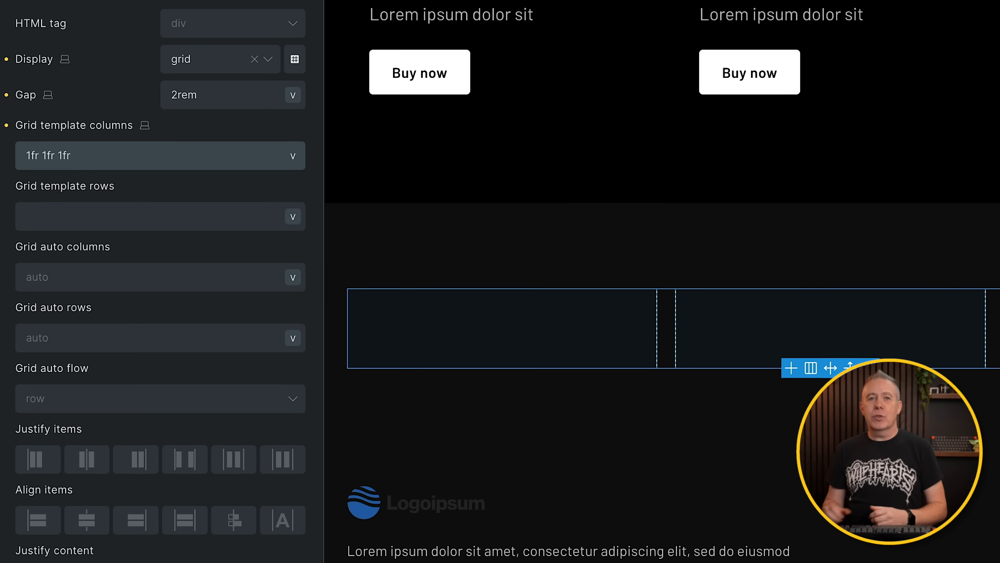
# - Clear the container's grid template columns and gap values
pyautogui.moveTo(69, 155); pyautogui.dragTo(8, 173)
pyautogui.press('BackSpace')
pyautogui.moveTo(196, 96); pyautogui.dragTo(147, 98)
pyautogui.press('BackSpace')
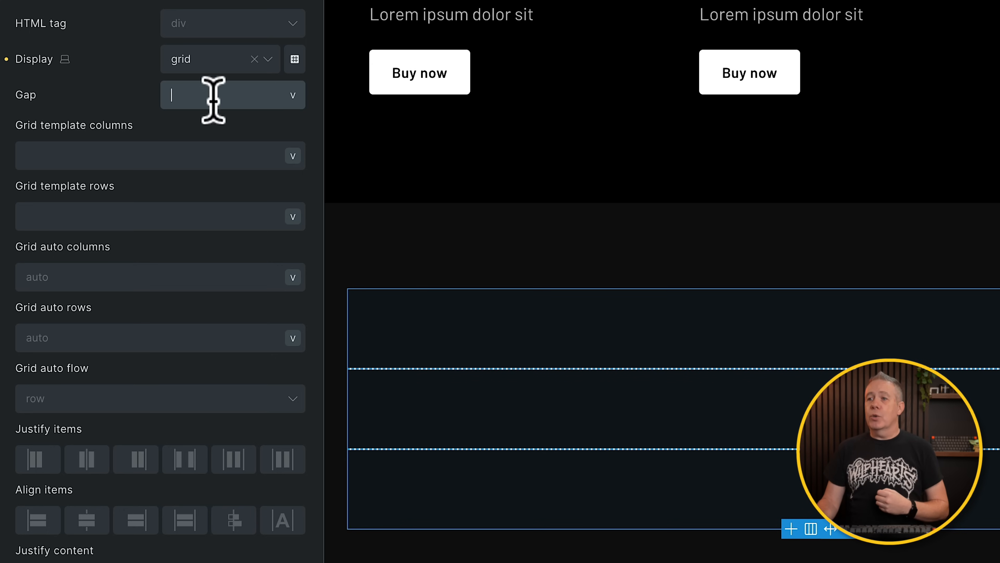
# - Use Core Framework values to set the container's gap to var(--space-m) and its grid template columns to repeat(3, minmax(0, 1fr))
pyautogui.click(207, 90)
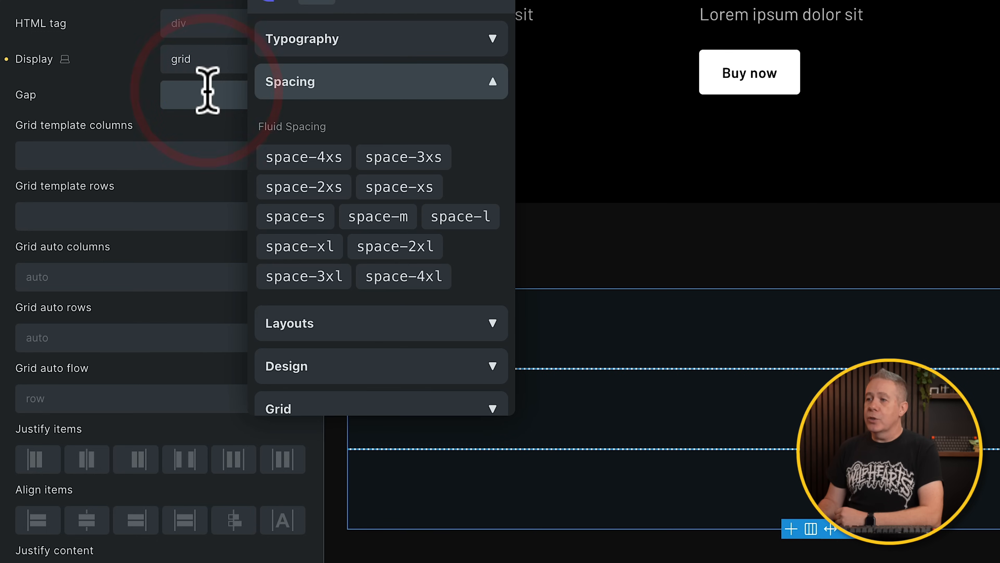
pyautogui.click(373, 217)
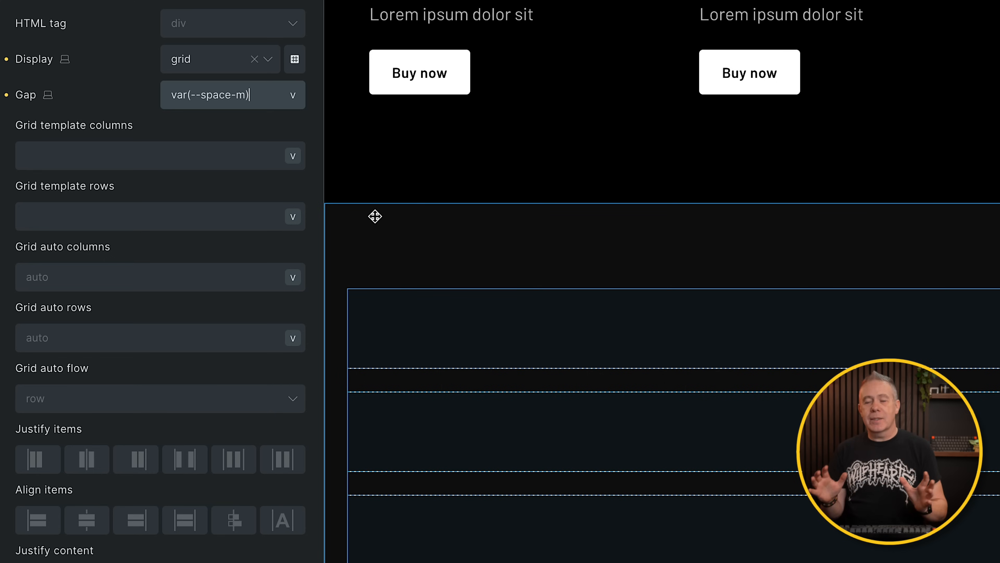
pyautogui.click(150, 155)
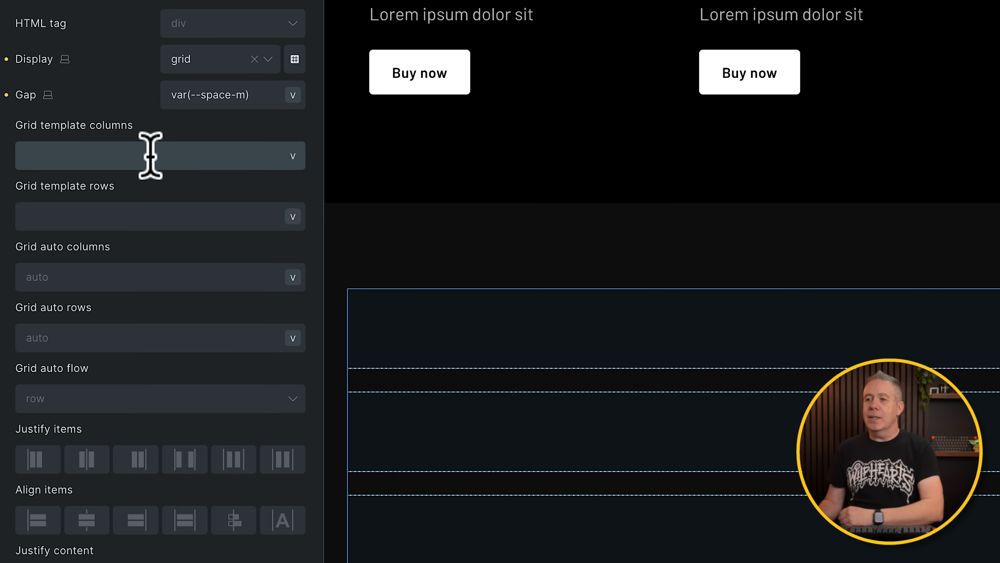
pyautogui.rightClick(150, 155)
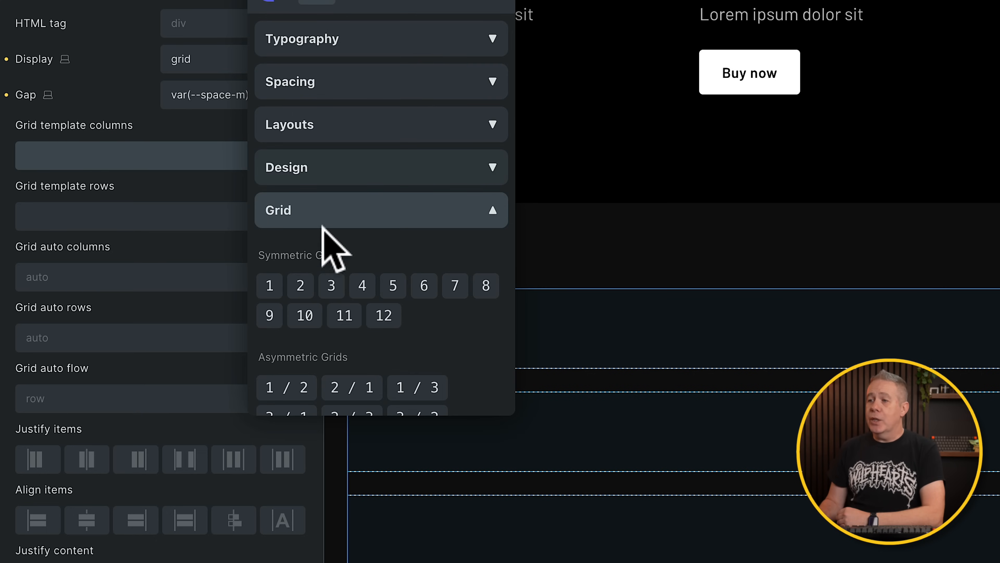
pyautogui.scroll(-2, 355, 270)
pyautogui.click(300, 203)
pyautogui.click(331, 203)
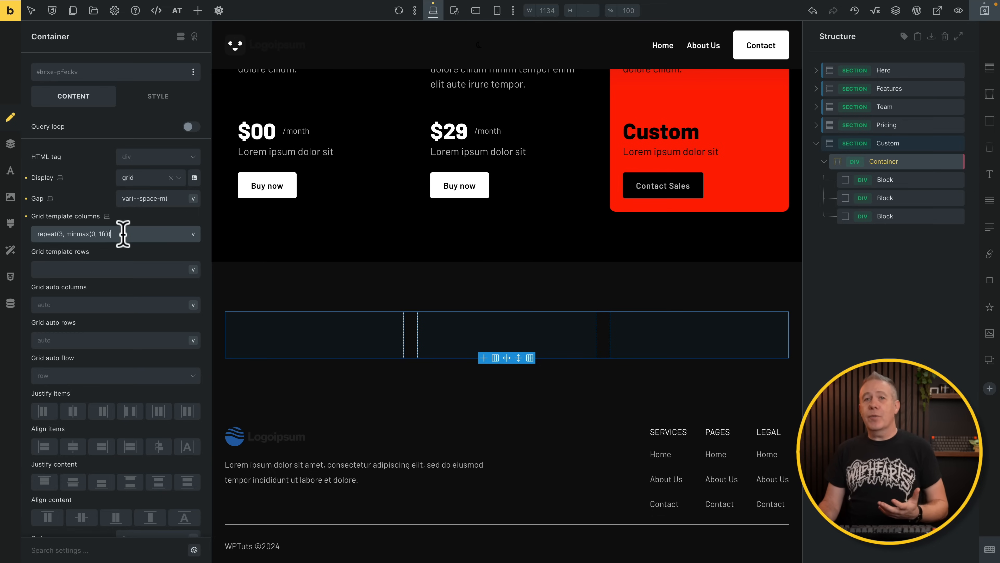
# - At the 767 px breakpoint, set the container's grid template columns to repeat(2, minmax(0, 1fr))
pyautogui.click(476, 12)
pyautogui.click(91, 233)
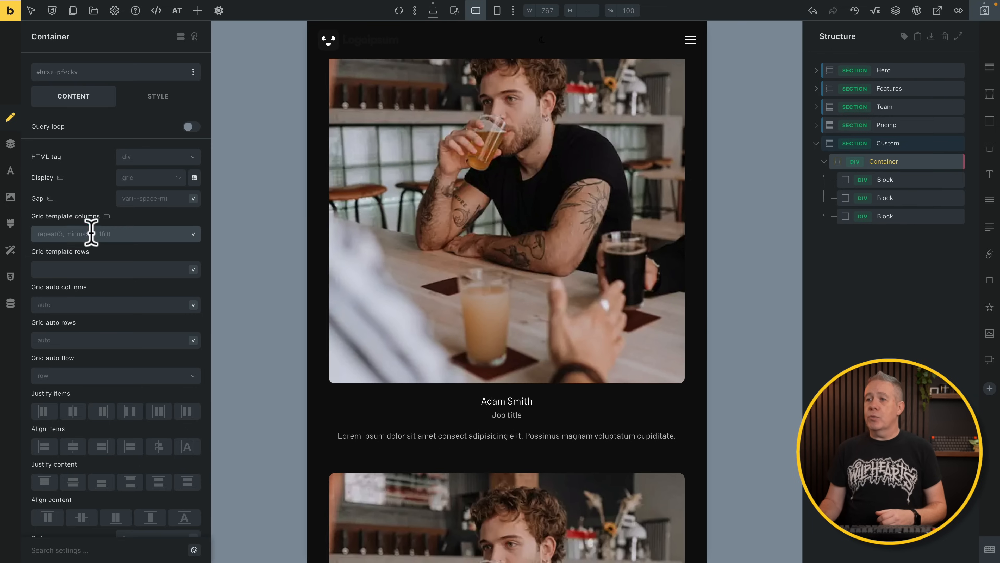
pyautogui.click(198, 262)
# - At the 478 px breakpoint, set the container's grid template columns to repeat(1, minmax(0, 1fr))
pyautogui.scroll(-15, 470, 366)
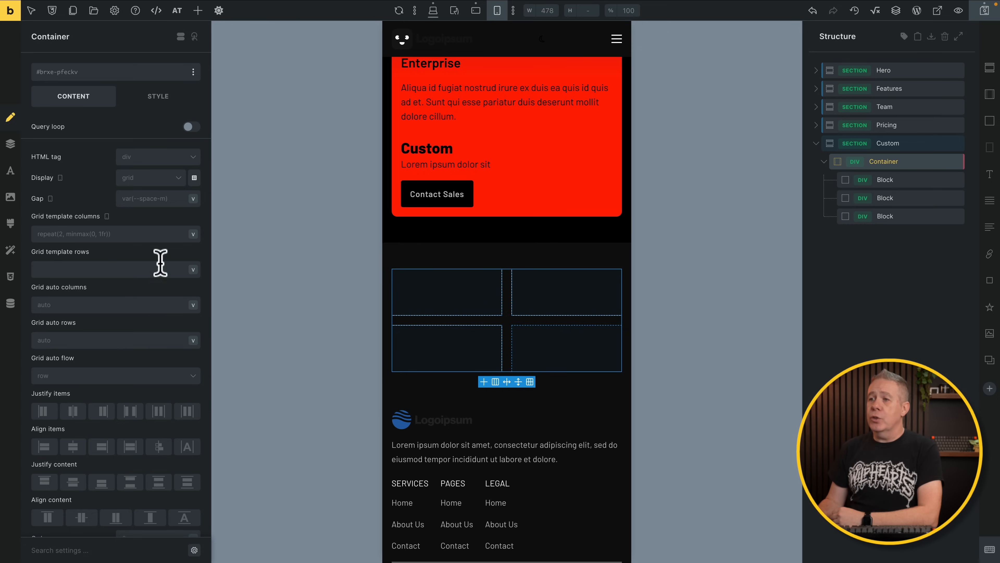
pyautogui.click(136, 229)
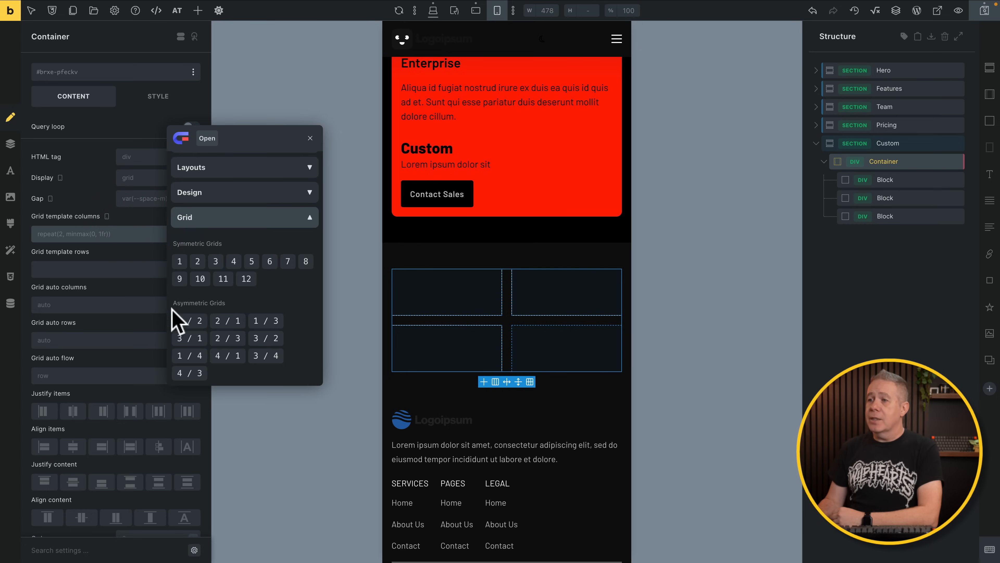
pyautogui.click(196, 276)
pyautogui.click(179, 261)
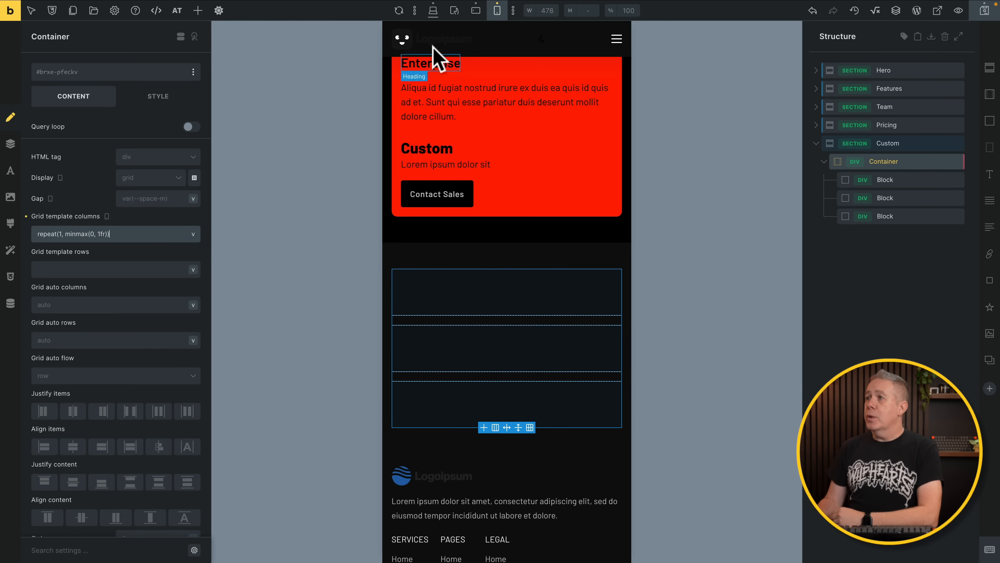
# - Check the container's grid layout at the desktop, 991 px, 767 px and 478 px breakpoints
pyautogui.click(433, 11)
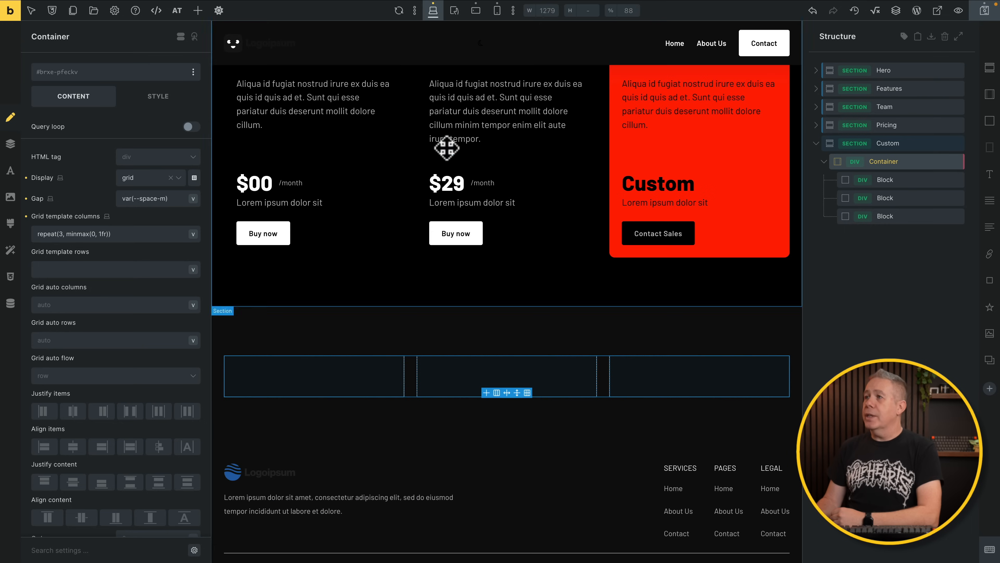
pyautogui.click(454, 10)
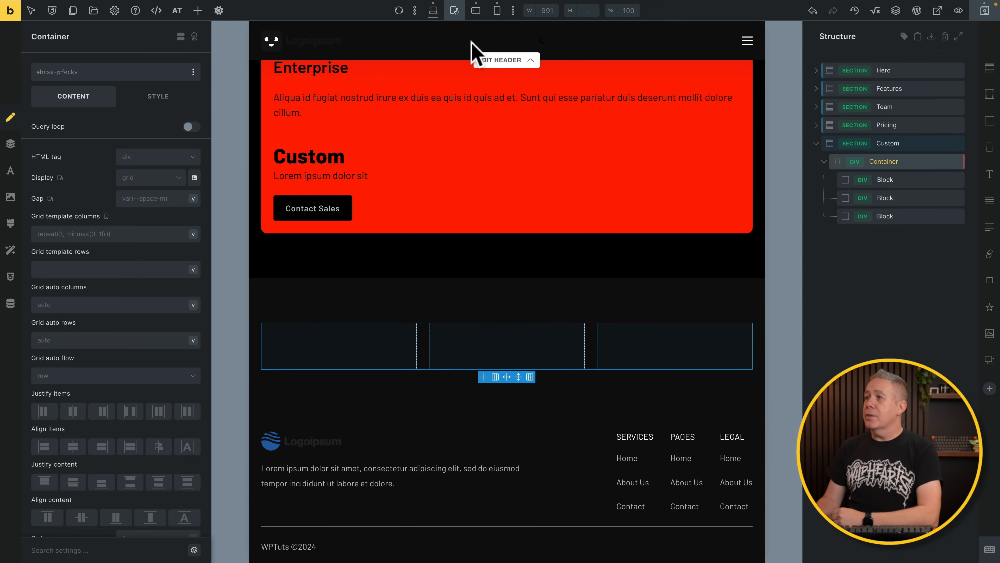
pyautogui.click(475, 10)
pyautogui.click(460, 398)
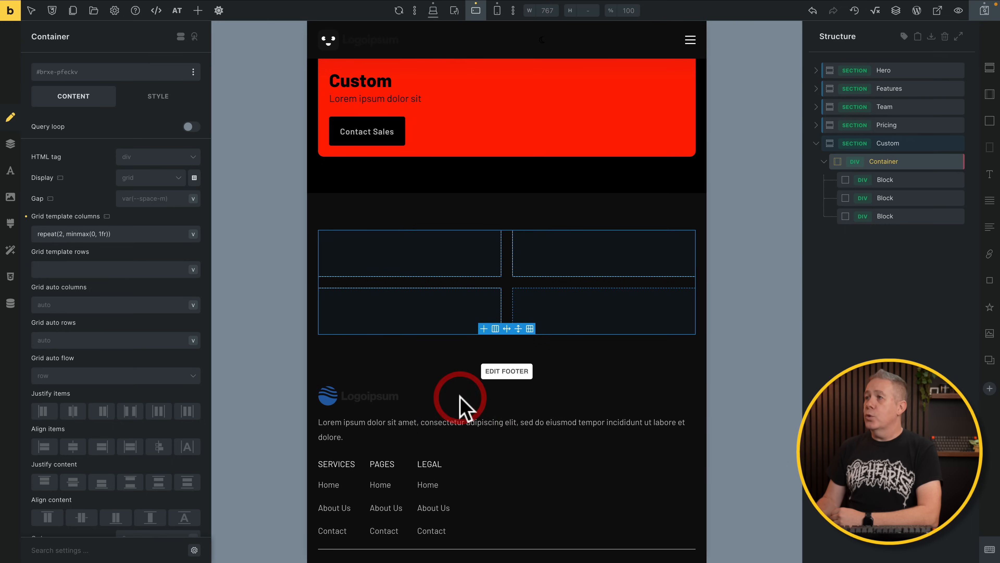
pyautogui.click(497, 10)
pyautogui.scroll(-1, 478, 244)
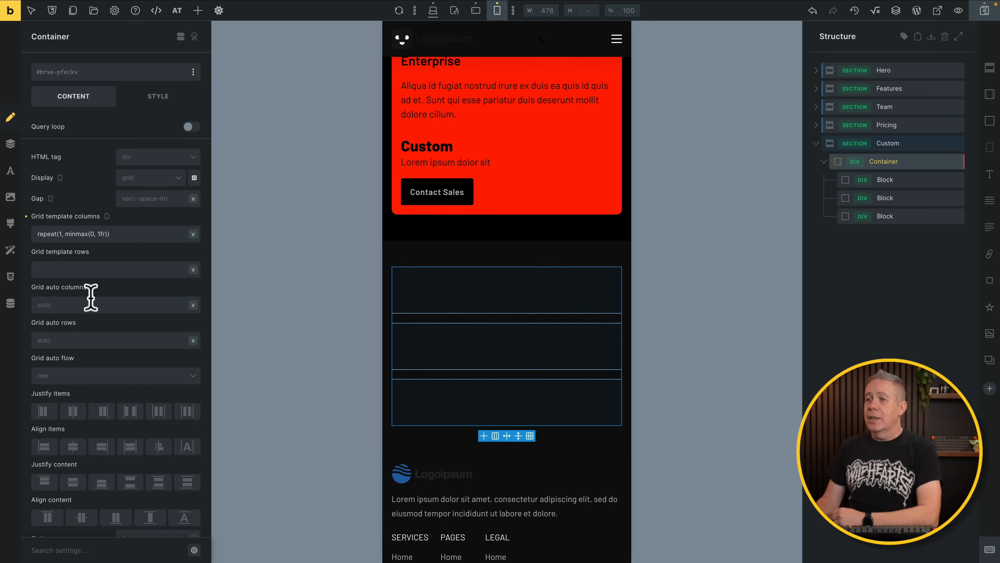
pyautogui.click(118, 234)
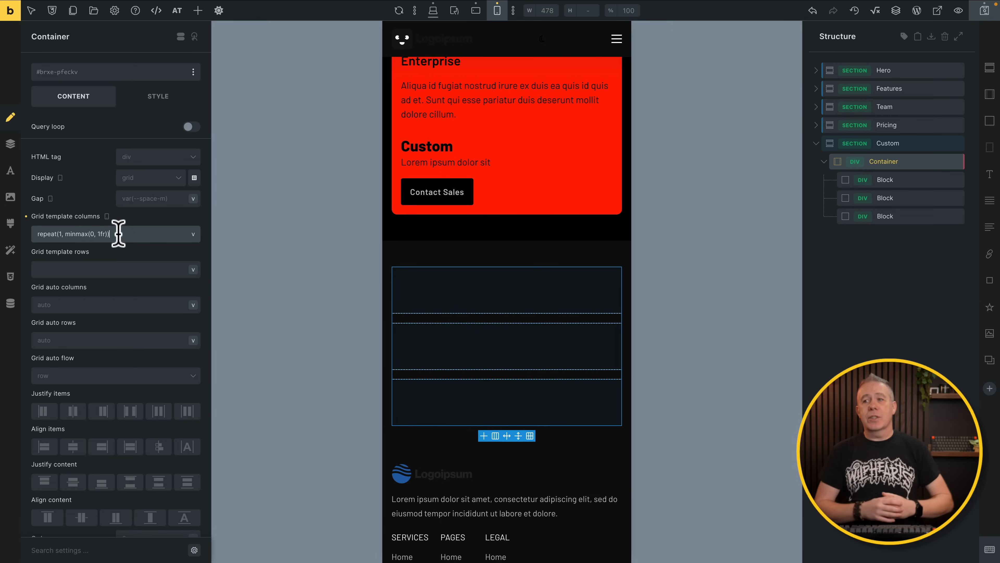